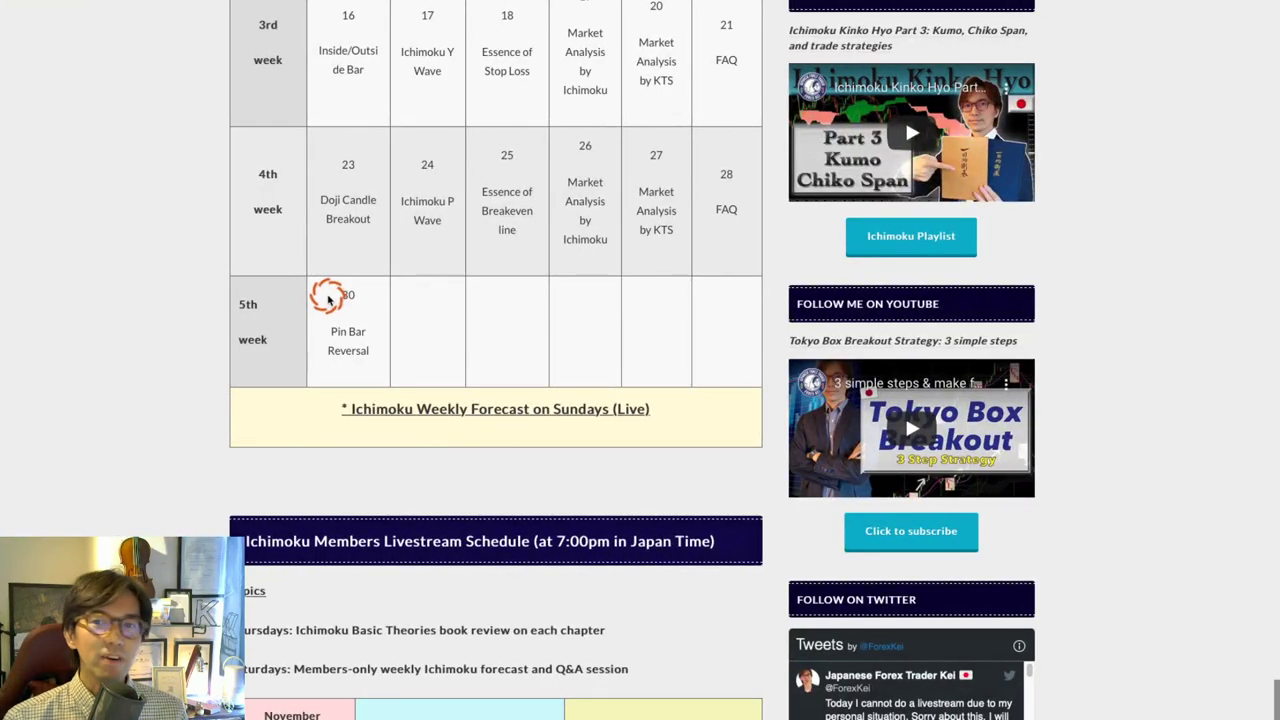
# Step: Highlight the Pin Bar Reversal entry for the 30th in the 5th-week row of the web schedule
pyautogui.moveTo(329, 297); pyautogui.dragTo(380, 354)
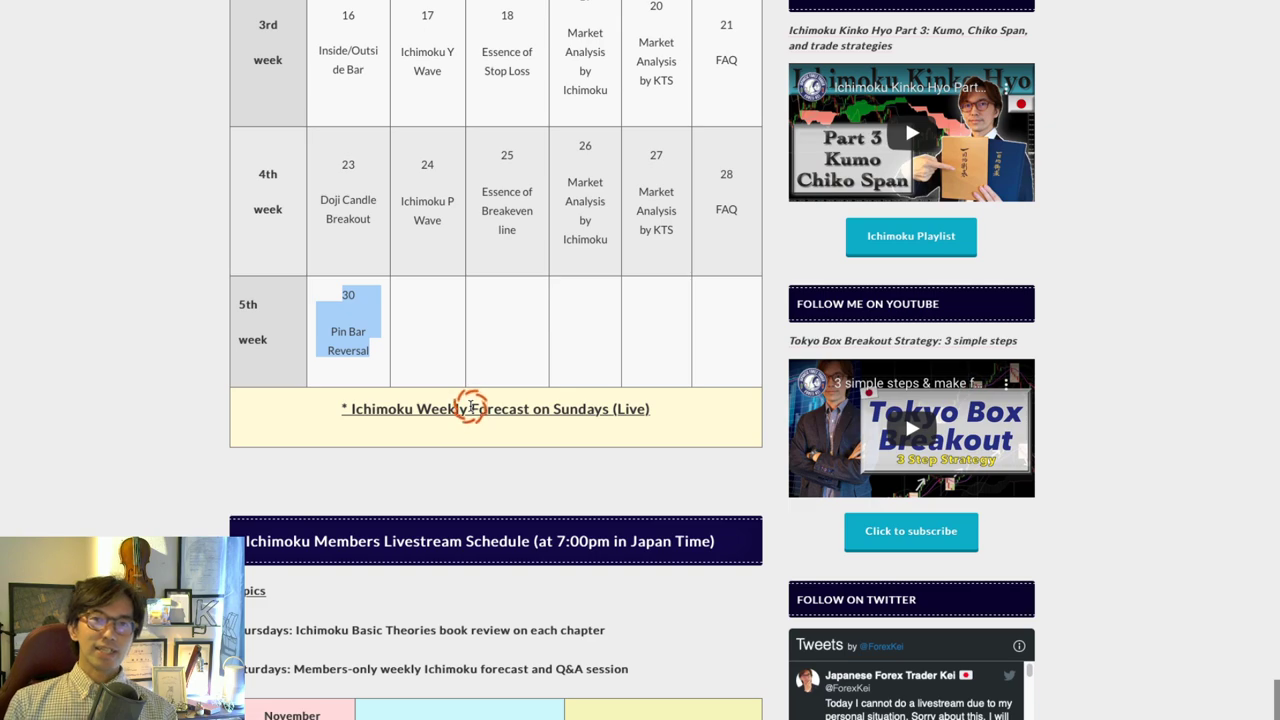
pyautogui.click(380, 284)
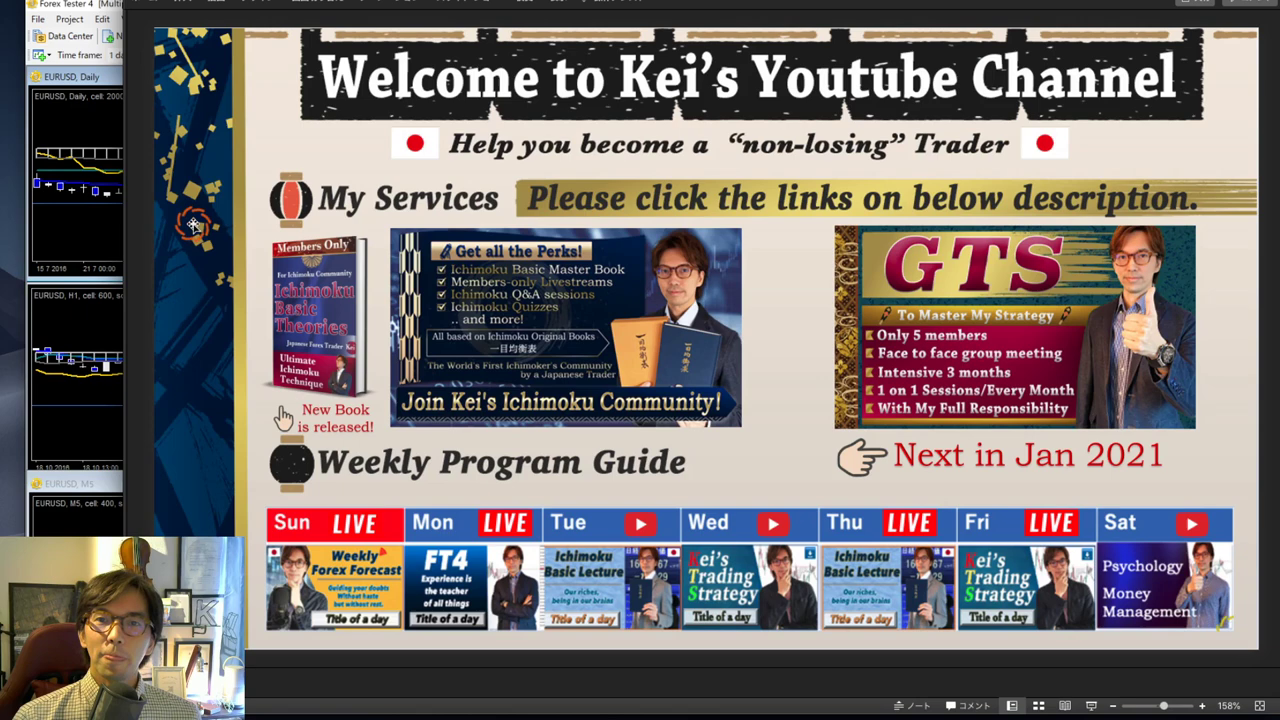
pyautogui.click(98, 155)
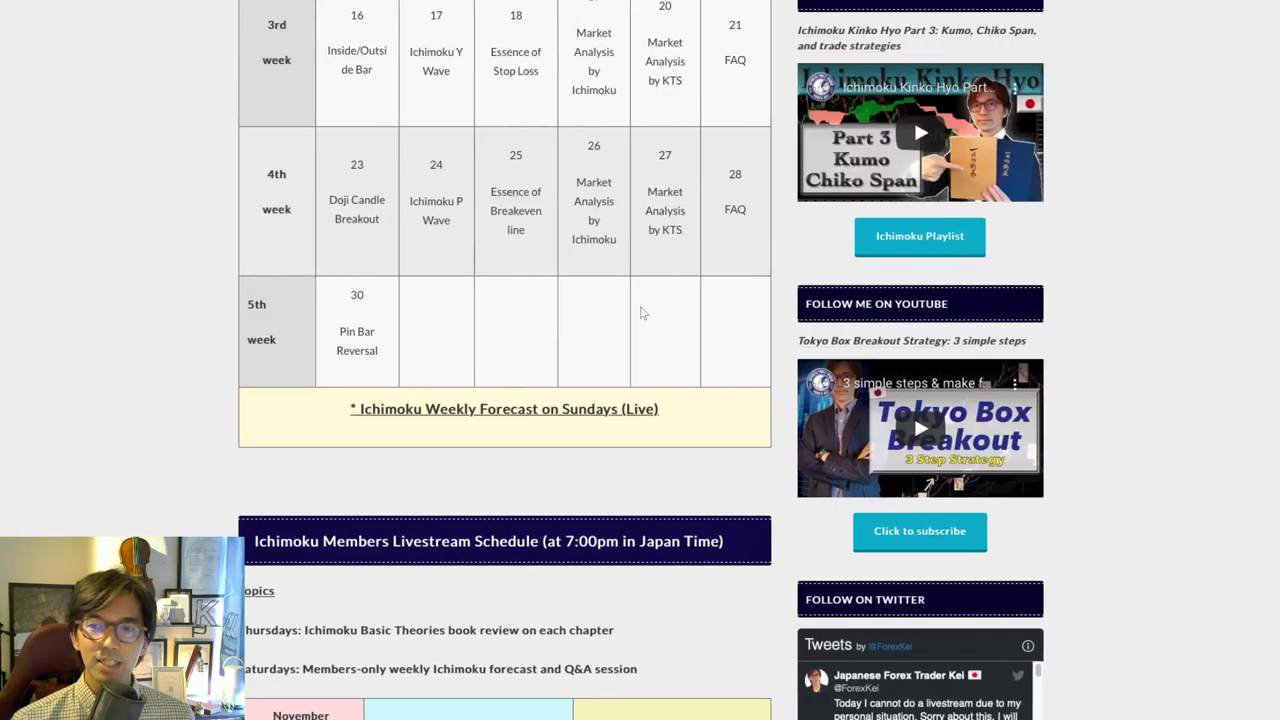
pyautogui.moveTo(322, 290); pyautogui.dragTo(439, 370)
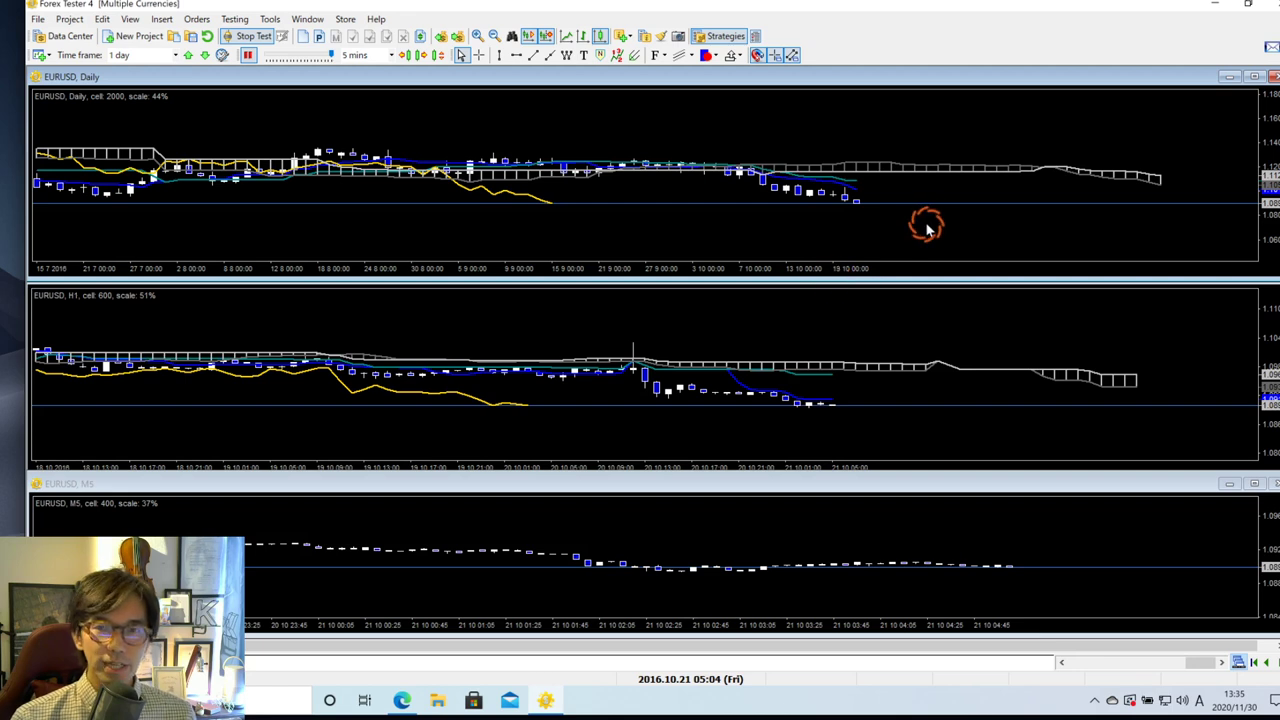
# Step: Maximize the EURUSD Daily chart, mark the falling candles, cloud and average lines with downward arrows, circle the yellow line's end, and clear the marks
pyautogui.click(1256, 78)
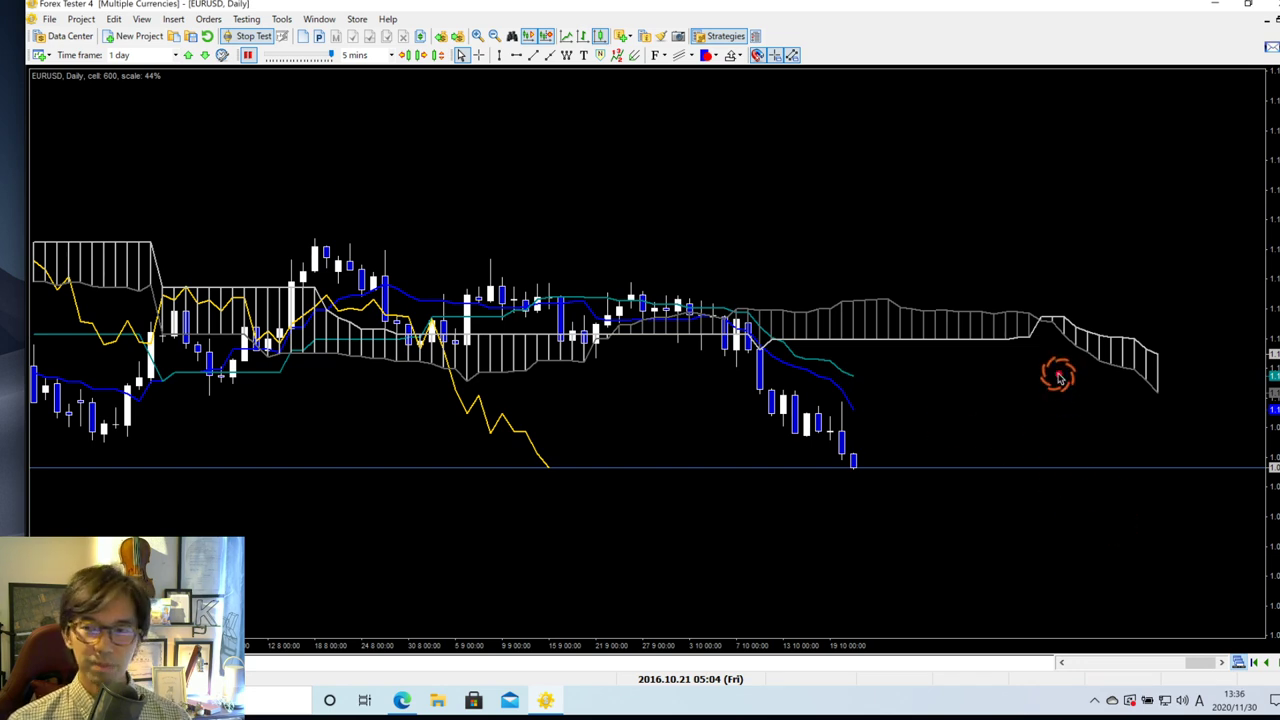
pyautogui.press('alt')
pyautogui.moveTo(760, 355); pyautogui.dragTo(836, 455)
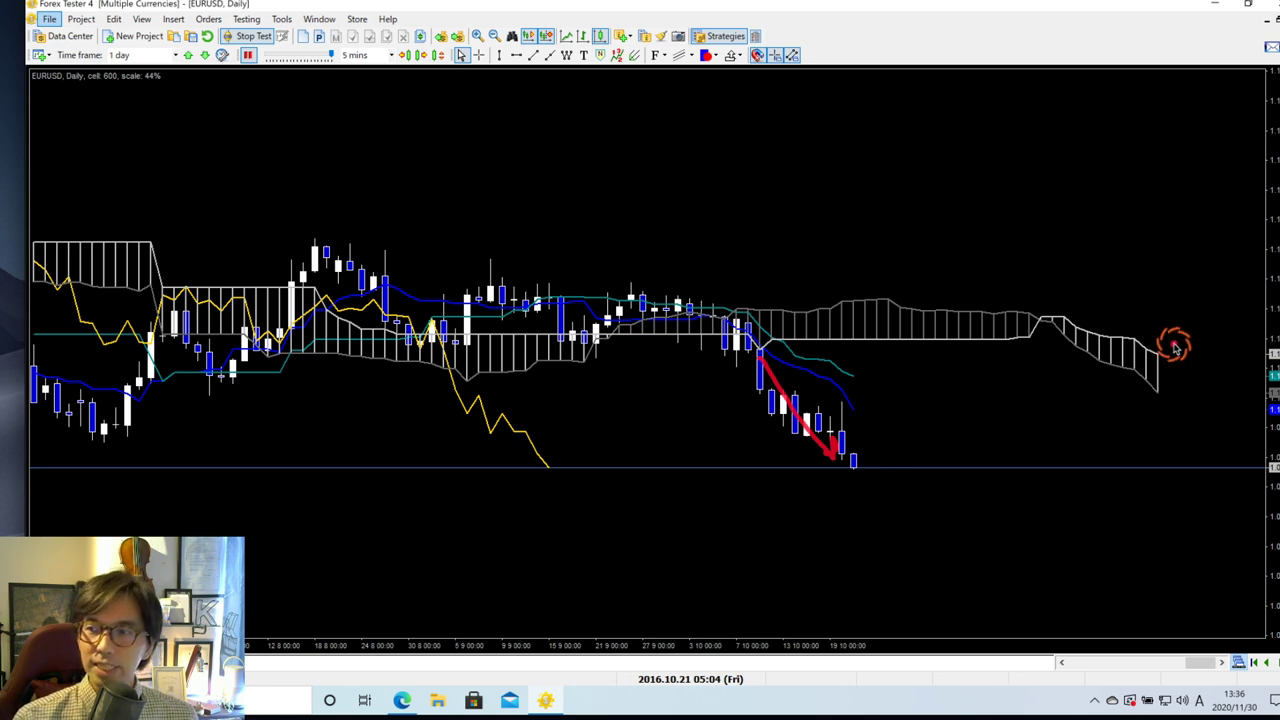
pyautogui.moveTo(1140, 305); pyautogui.dragTo(1176, 355)
pyautogui.moveTo(1112, 386); pyautogui.dragTo(1129, 414)
pyautogui.moveTo(860, 358)
pyautogui.mouseDown()
pyautogui.moveTo(889, 389)
pyautogui.moveTo(880, 403)
pyautogui.mouseUp()
pyautogui.moveTo(557, 489)
pyautogui.mouseDown()
pyautogui.moveTo(522, 442)
pyautogui.moveTo(563, 490)
pyautogui.mouseUp()
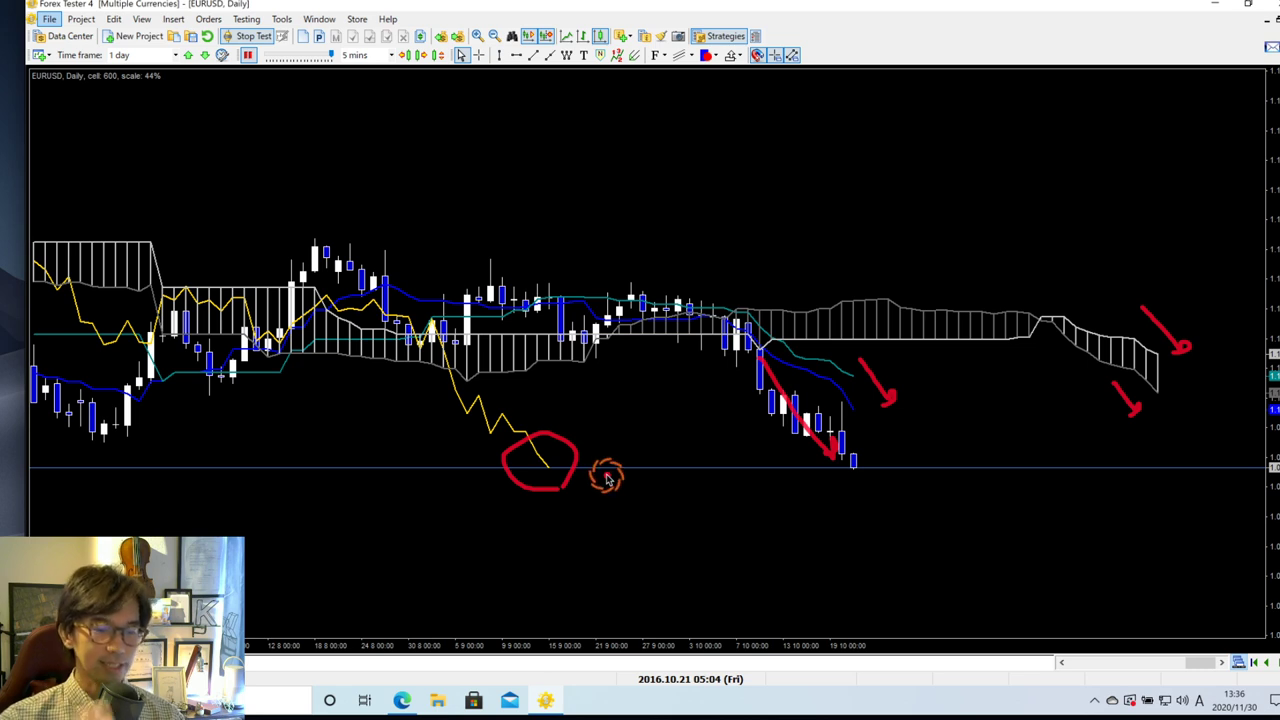
pyautogui.press('Escape')
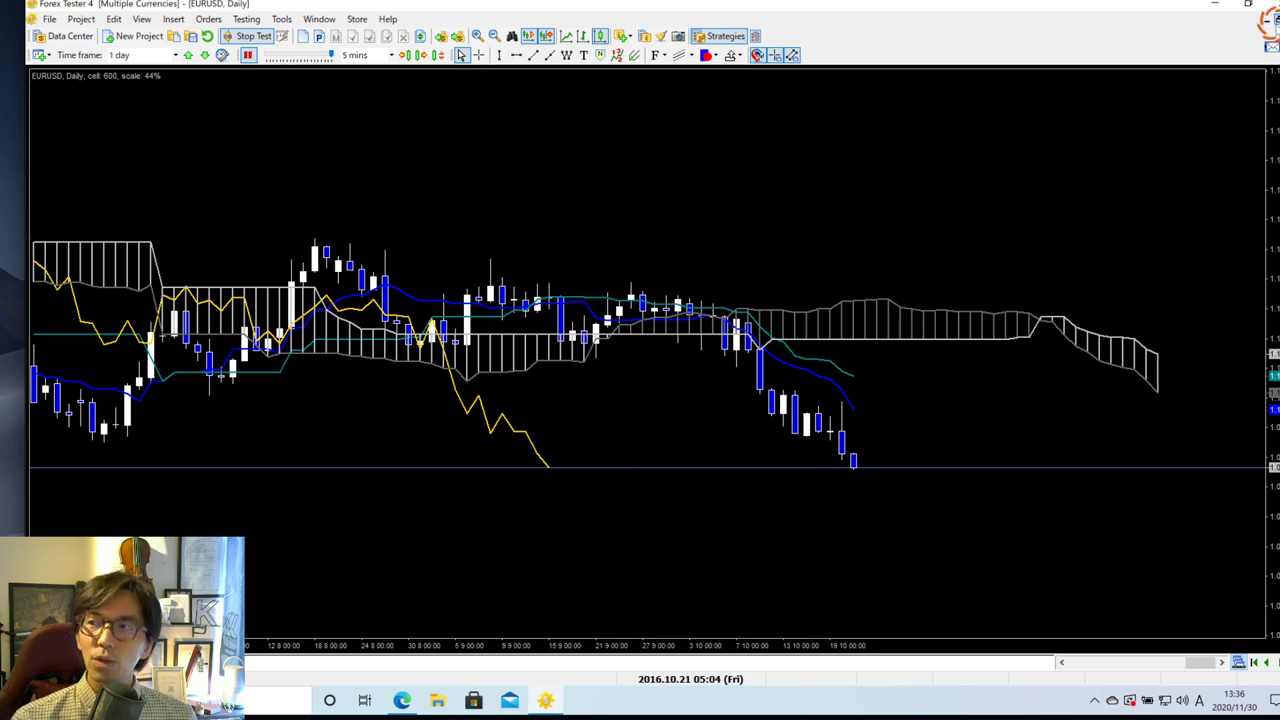
# Step: Maximize the EURUSD H1 chart and mark the average lines and cloud with horizontal arrows, circling the end of the yellow line
pyautogui.click(1268, 22)
pyautogui.click(1211, 357)
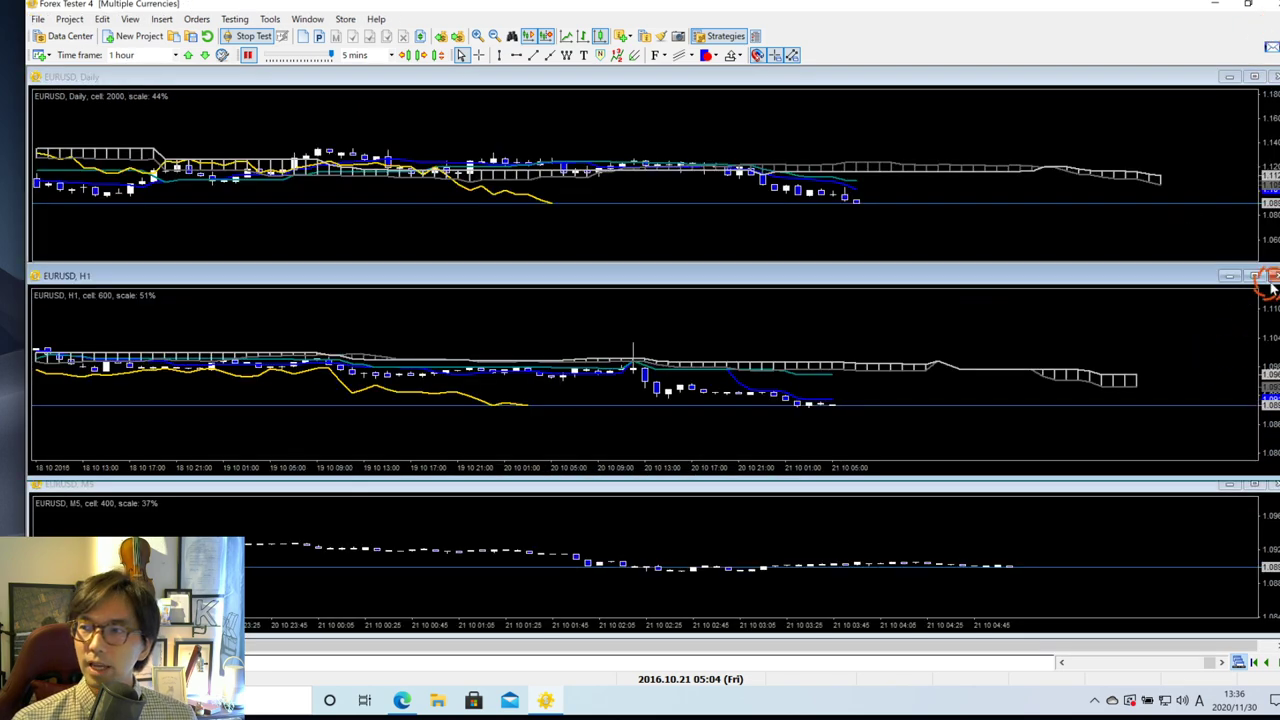
pyautogui.click(1256, 276)
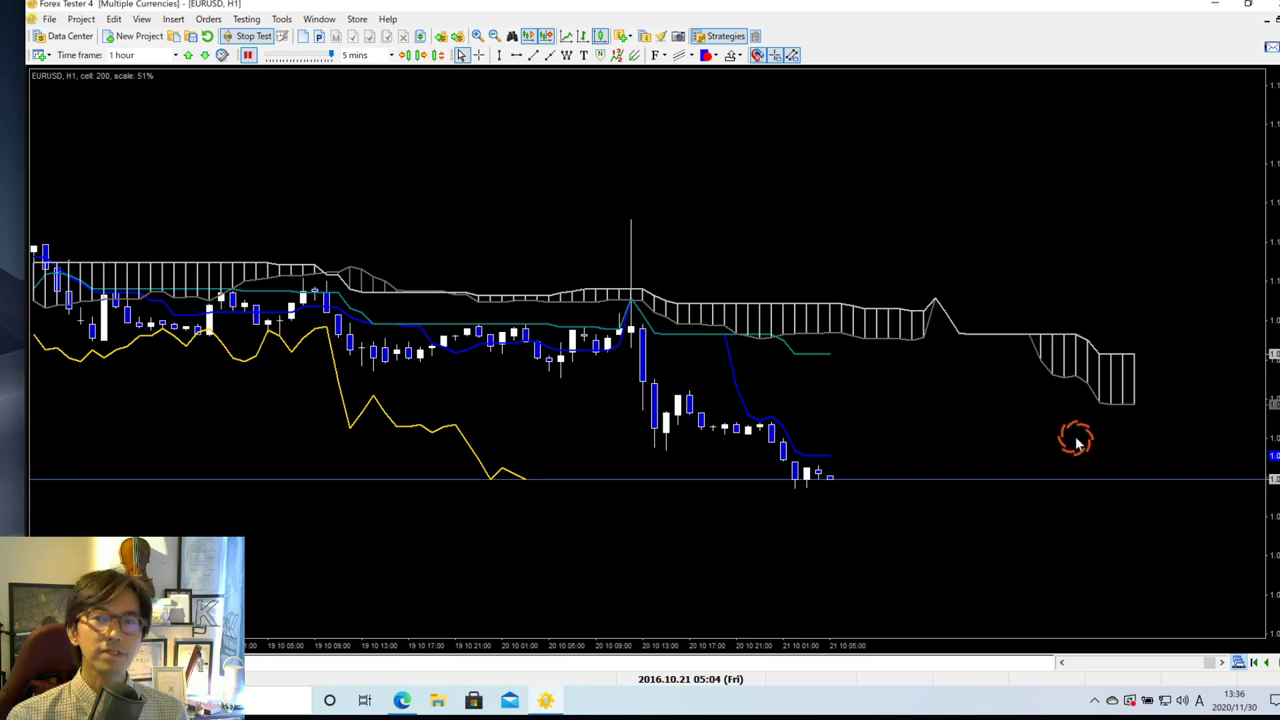
pyautogui.press('alt')
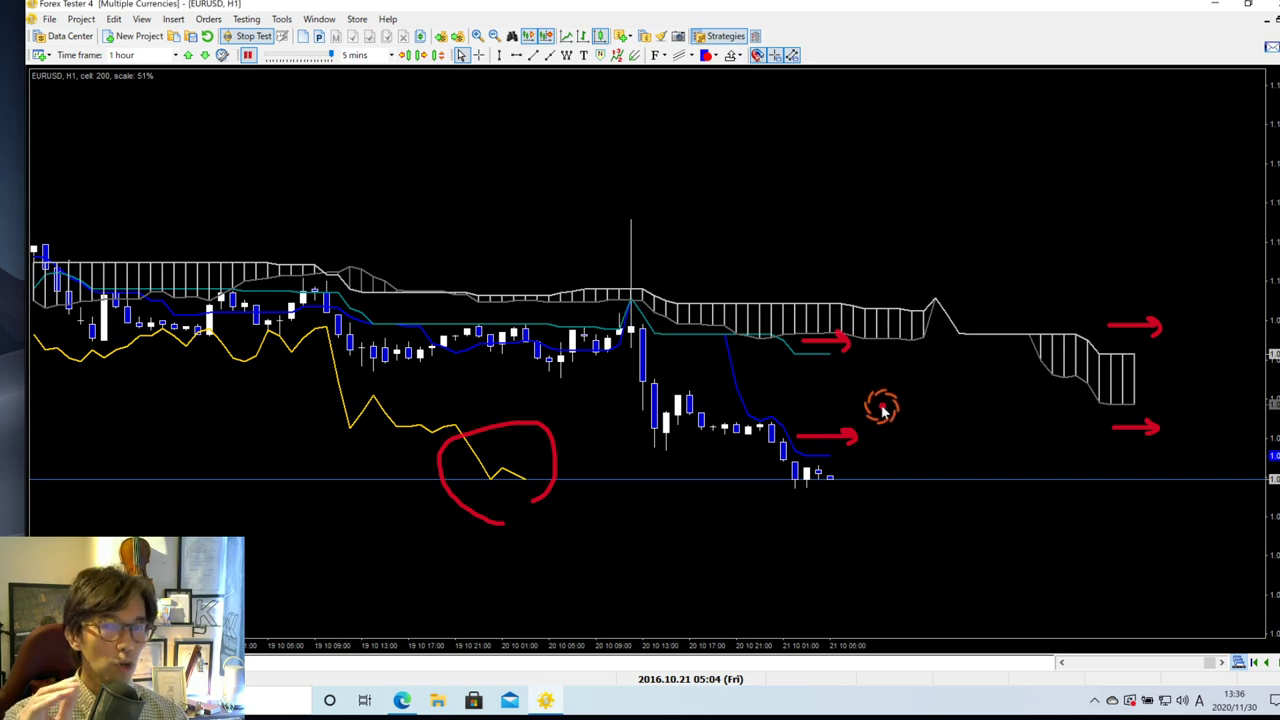
pyautogui.press('alt')
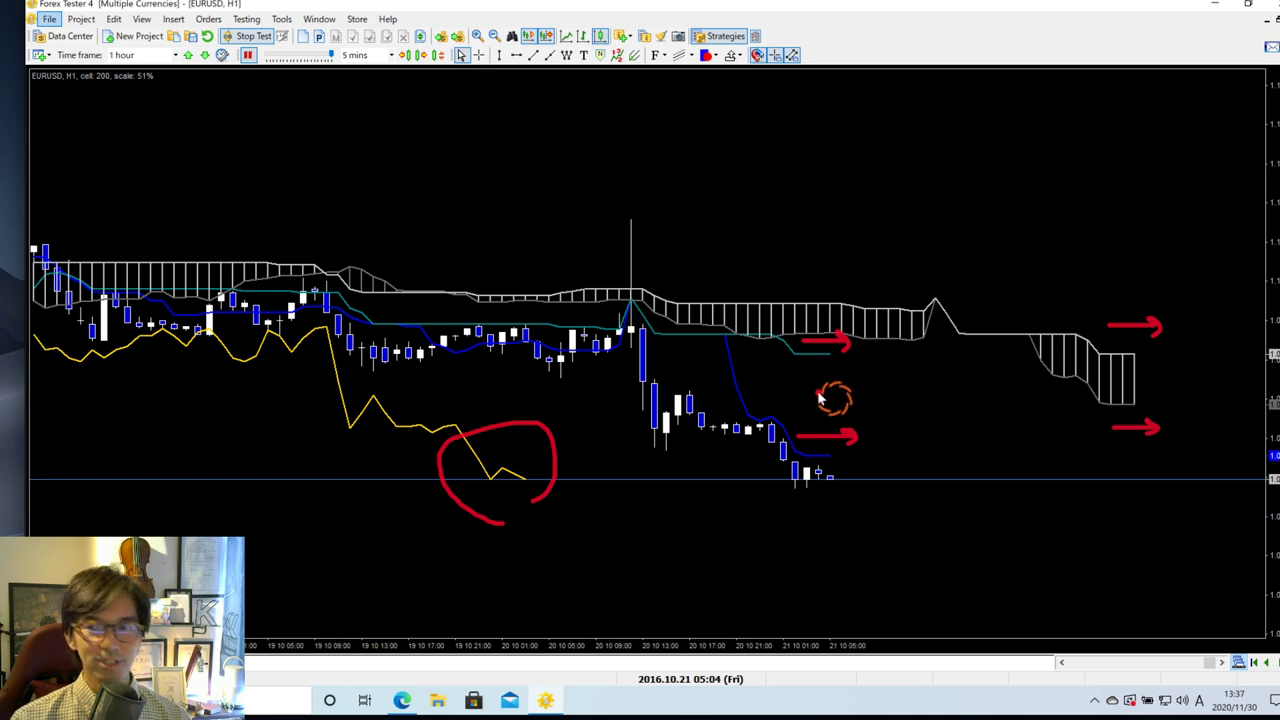
# Step: Draw the descending price wave with a projected drop and a separate downtrend arrow on the H1 chart, and clear the annotations
pyautogui.moveTo(636, 306)
pyautogui.mouseDown()
pyautogui.moveTo(670, 462)
pyautogui.moveTo(687, 392)
pyautogui.moveTo(806, 482)
pyautogui.moveTo(843, 462)
pyautogui.moveTo(941, 551)
pyautogui.mouseUp()
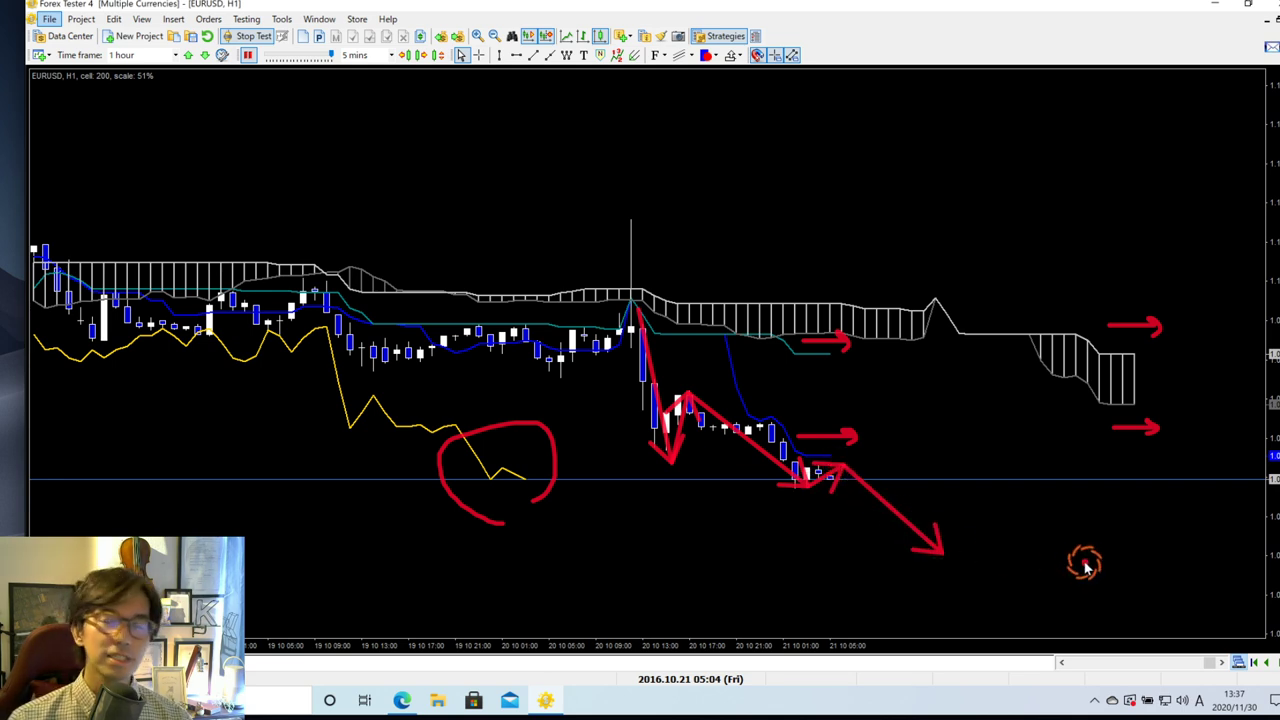
pyautogui.moveTo(846, 90); pyautogui.dragTo(1055, 225)
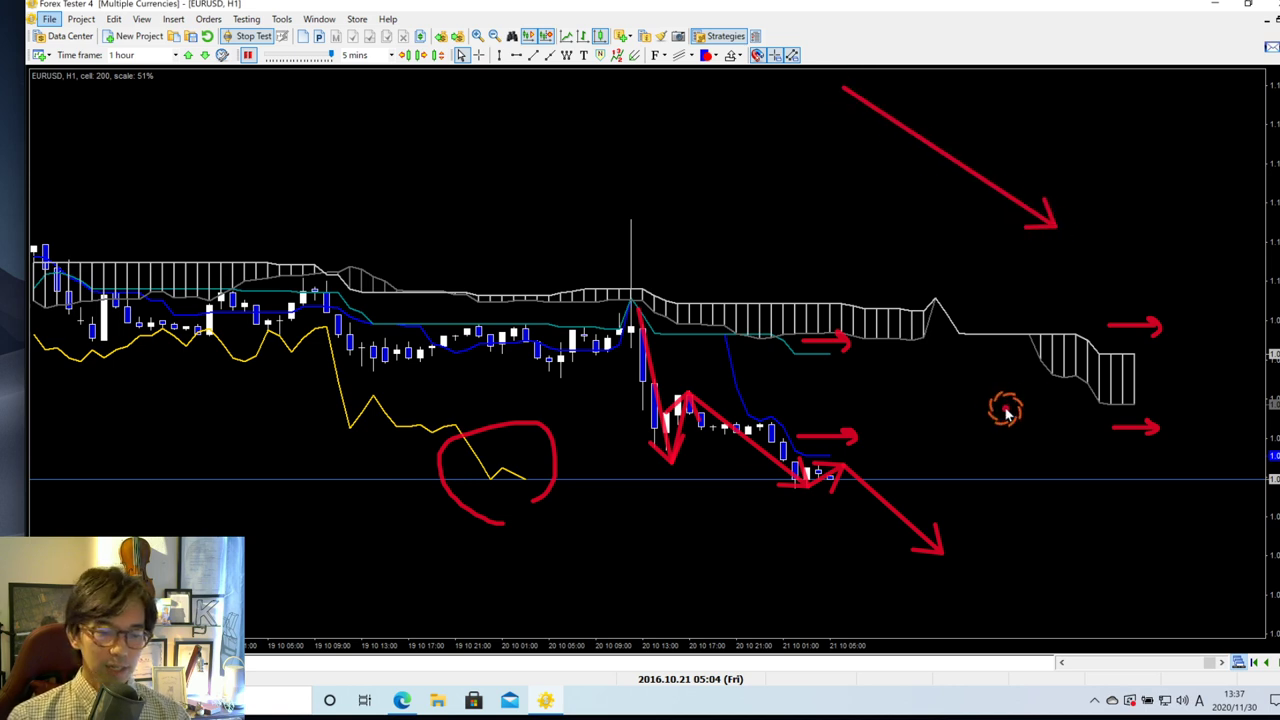
pyautogui.press('Escape')
# Step: Sketch curved downward arrows from the ends of the teal line and the cloud on the H1 chart, and clear them
pyautogui.press('alt')
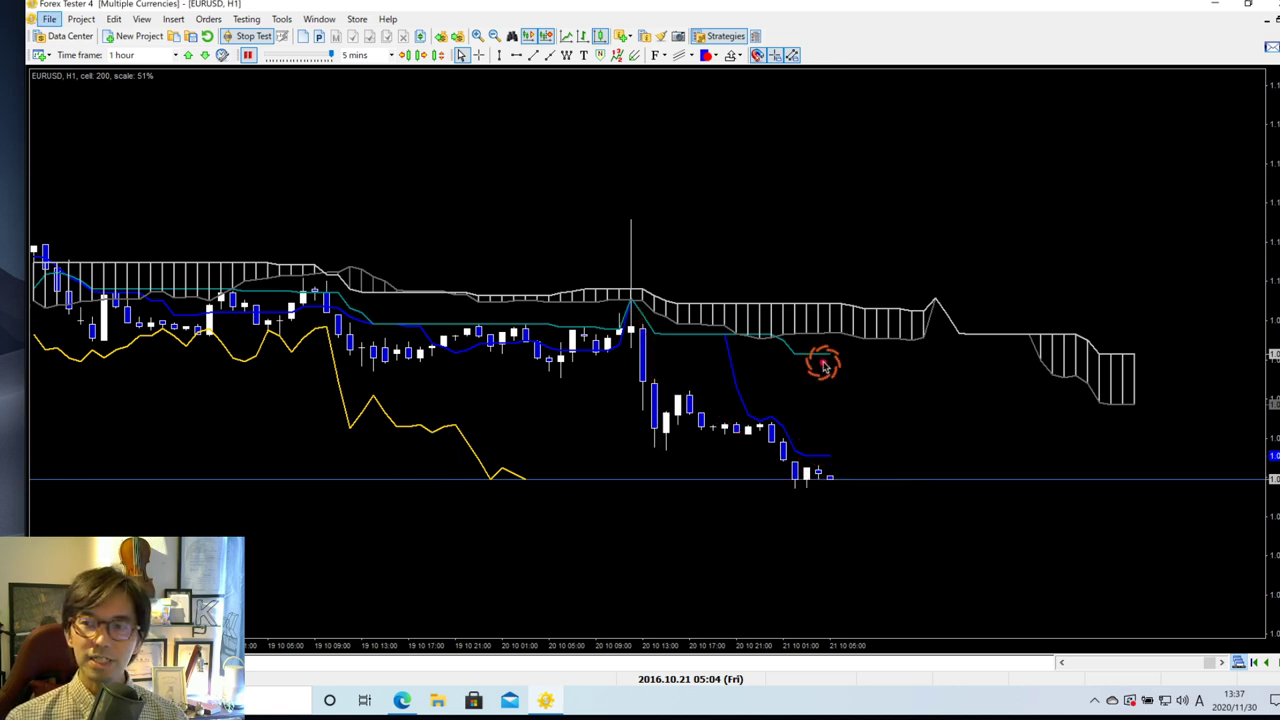
pyautogui.moveTo(808, 469)
pyautogui.mouseDown()
pyautogui.moveTo(845, 470)
pyautogui.moveTo(858, 361)
pyautogui.moveTo(885, 383)
pyautogui.mouseUp()
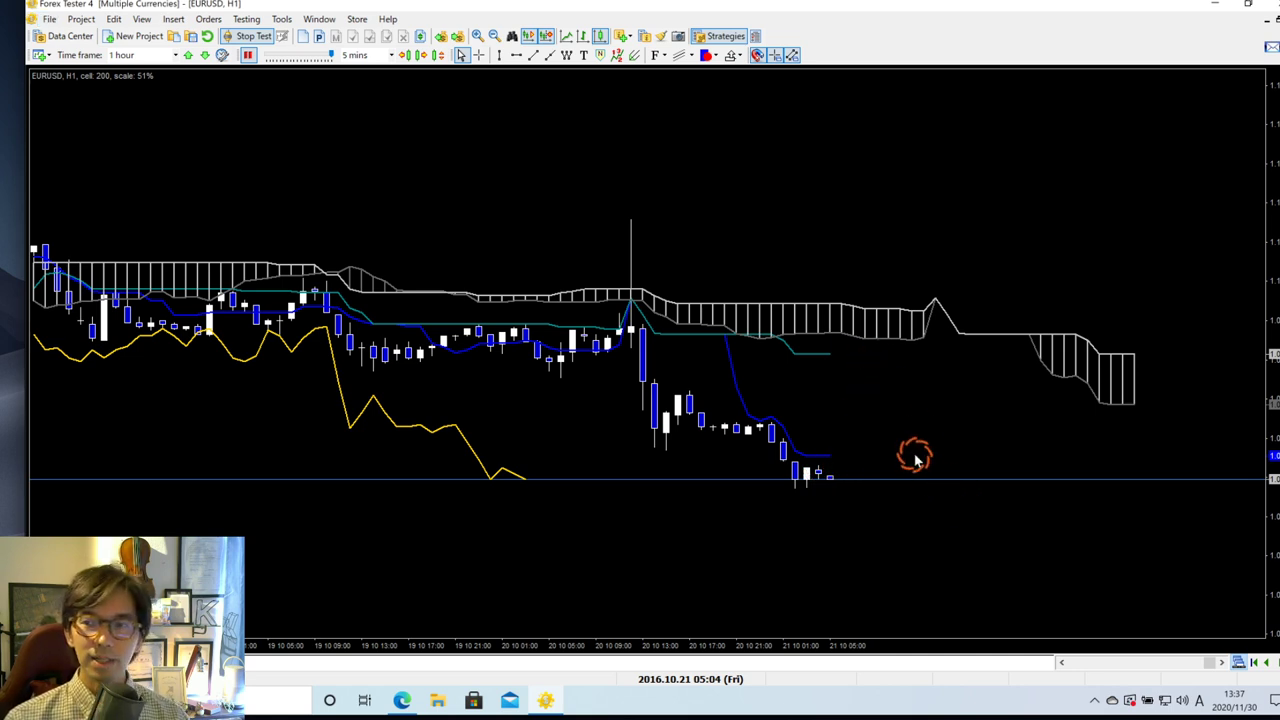
pyautogui.moveTo(826, 354); pyautogui.dragTo(863, 380)
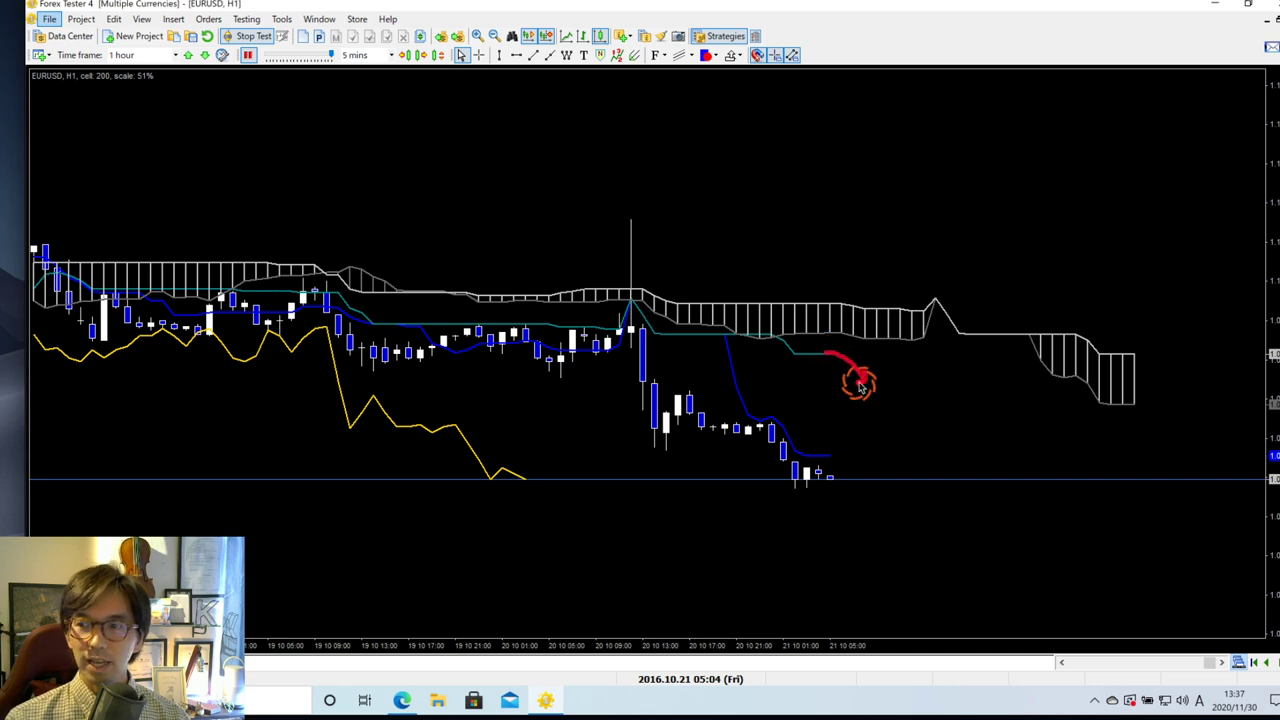
pyautogui.moveTo(1135, 378); pyautogui.dragTo(1178, 398)
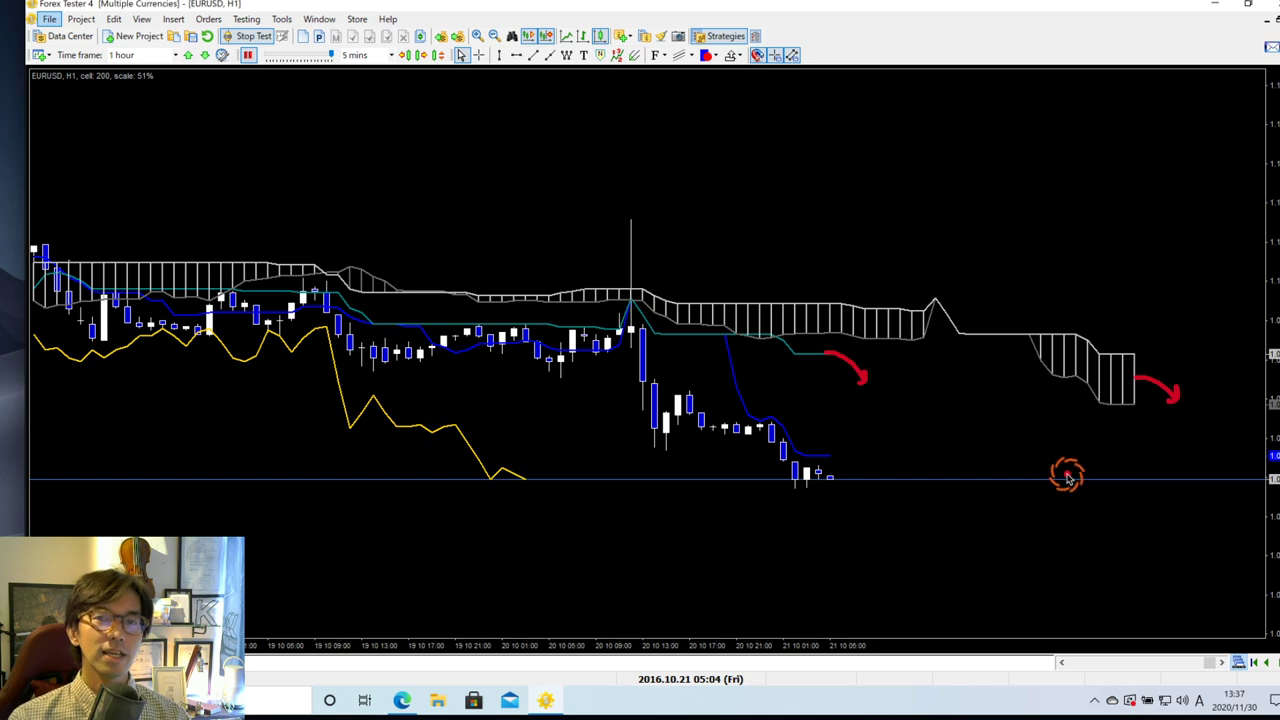
pyautogui.press('Escape')
pyautogui.press('Escape')
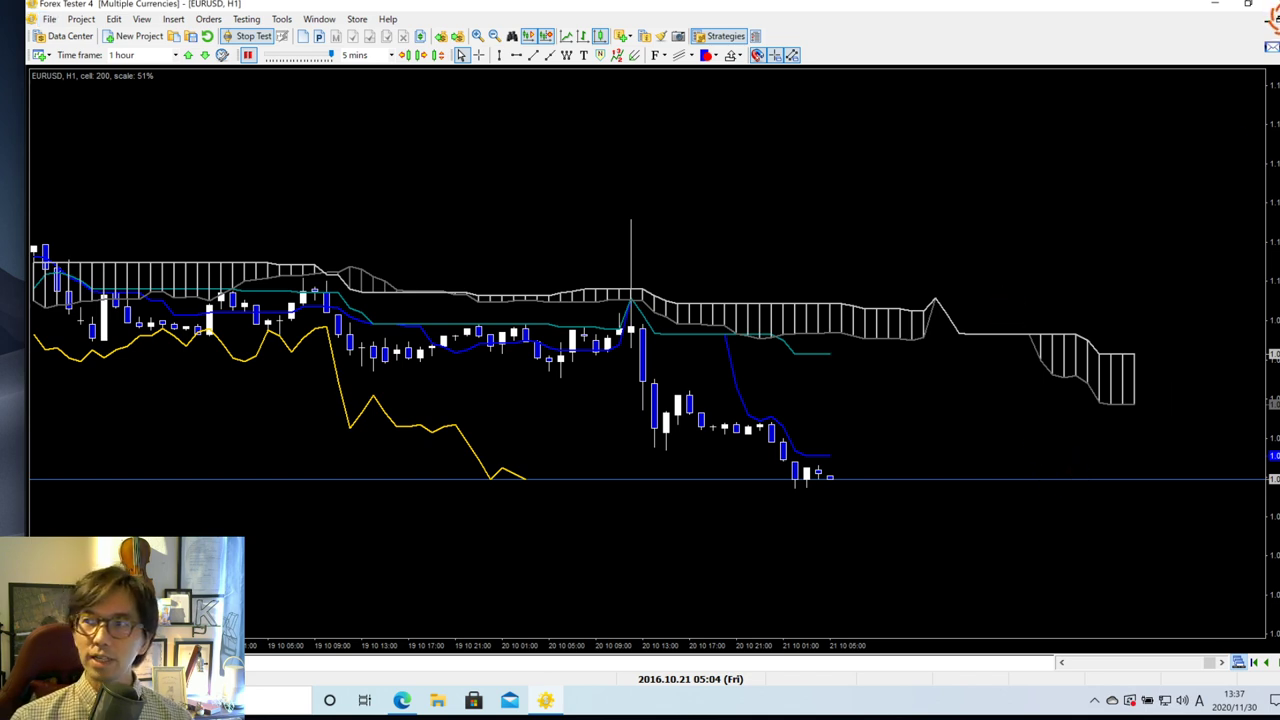
# Step: Restore the tiled layout with the H1 chart window enlarged upward over the Daily chart, and activate the M5 chart
pyautogui.click(1270, 18)
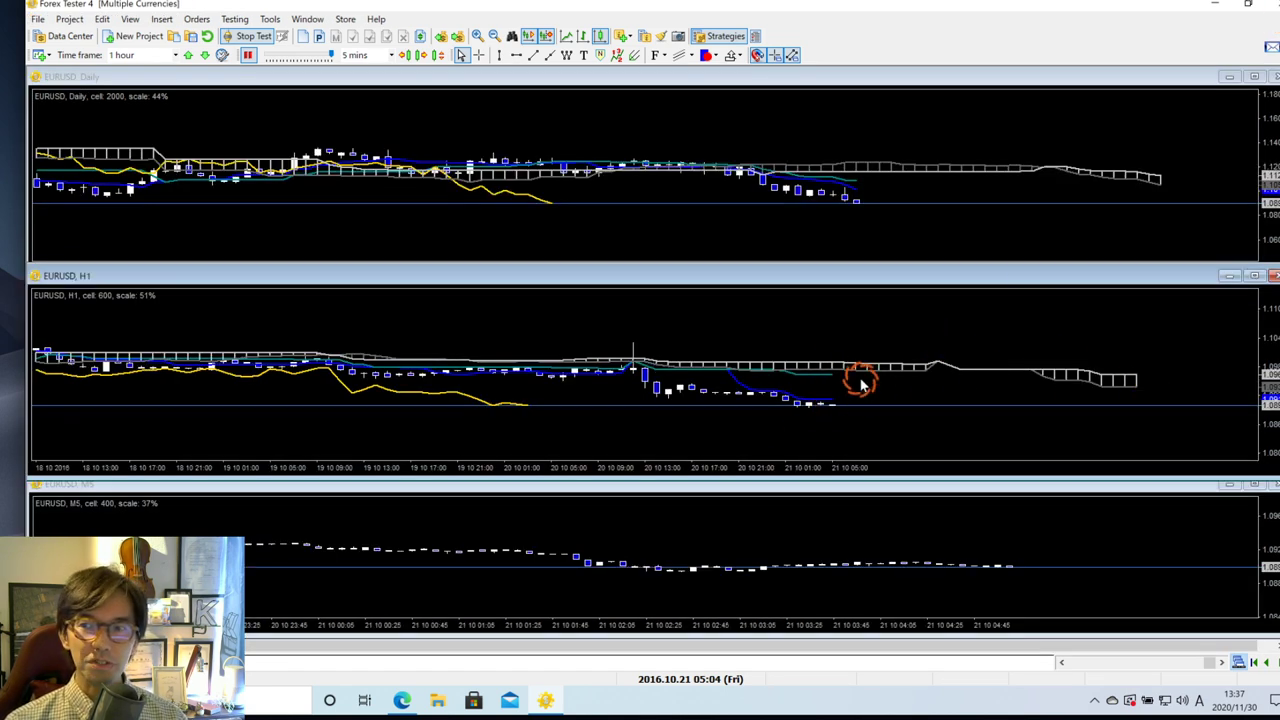
pyautogui.click(861, 525)
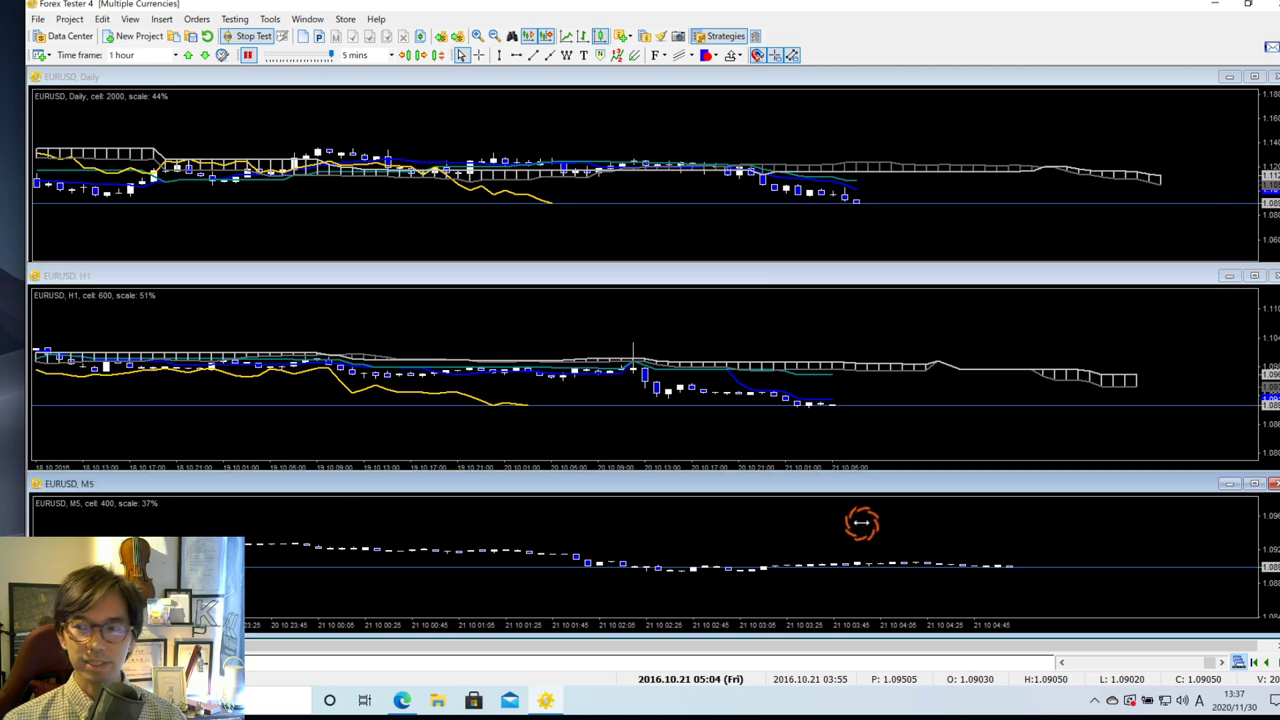
pyautogui.click(824, 273)
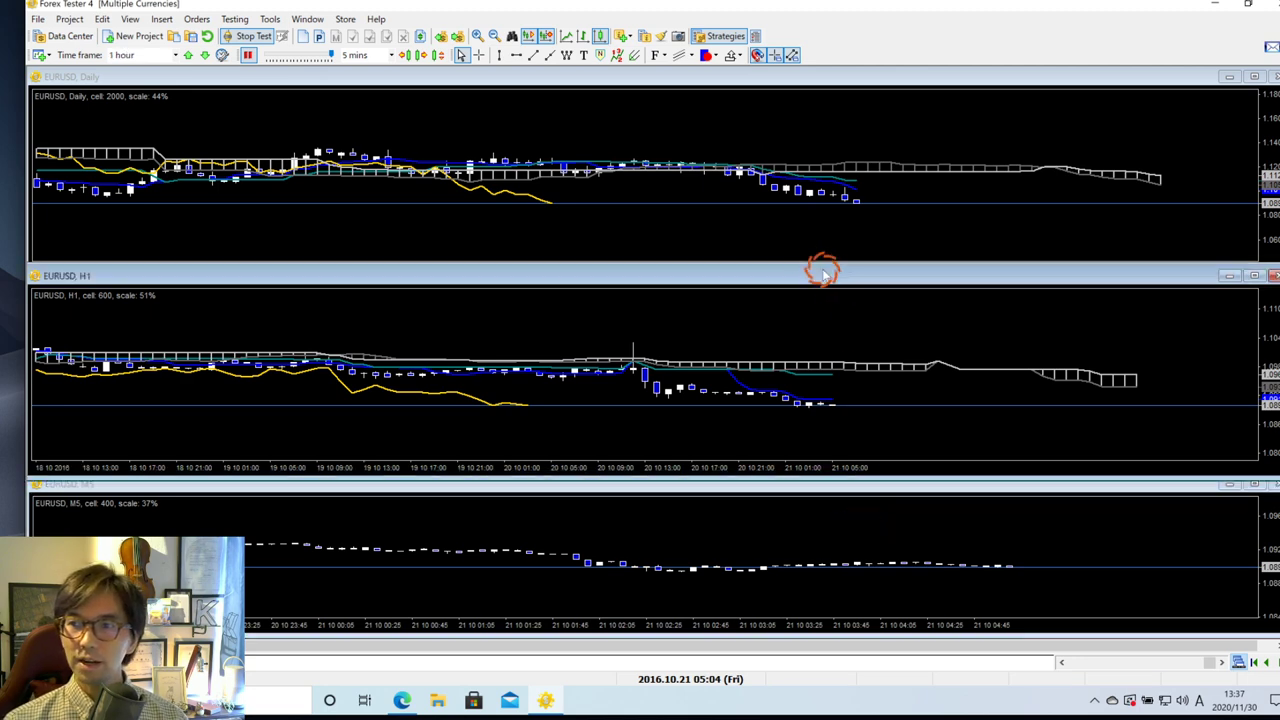
pyautogui.moveTo(811, 265); pyautogui.dragTo(843, 74)
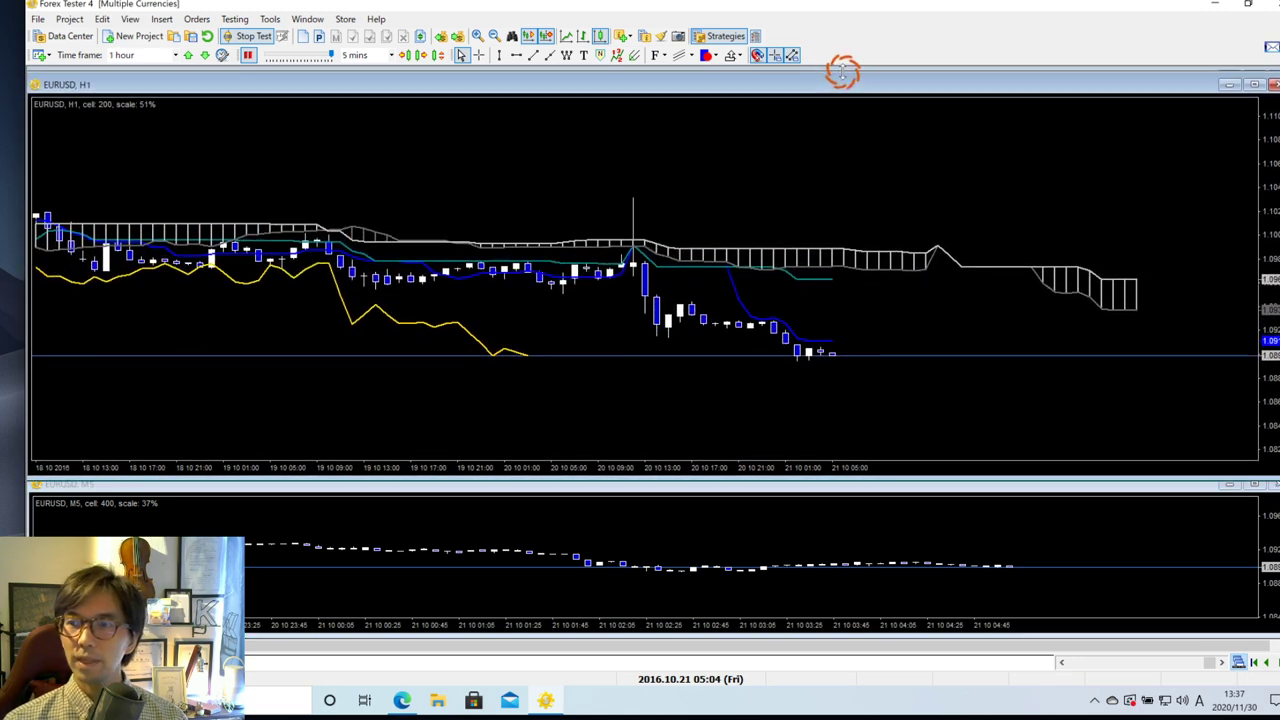
pyautogui.click(830, 530)
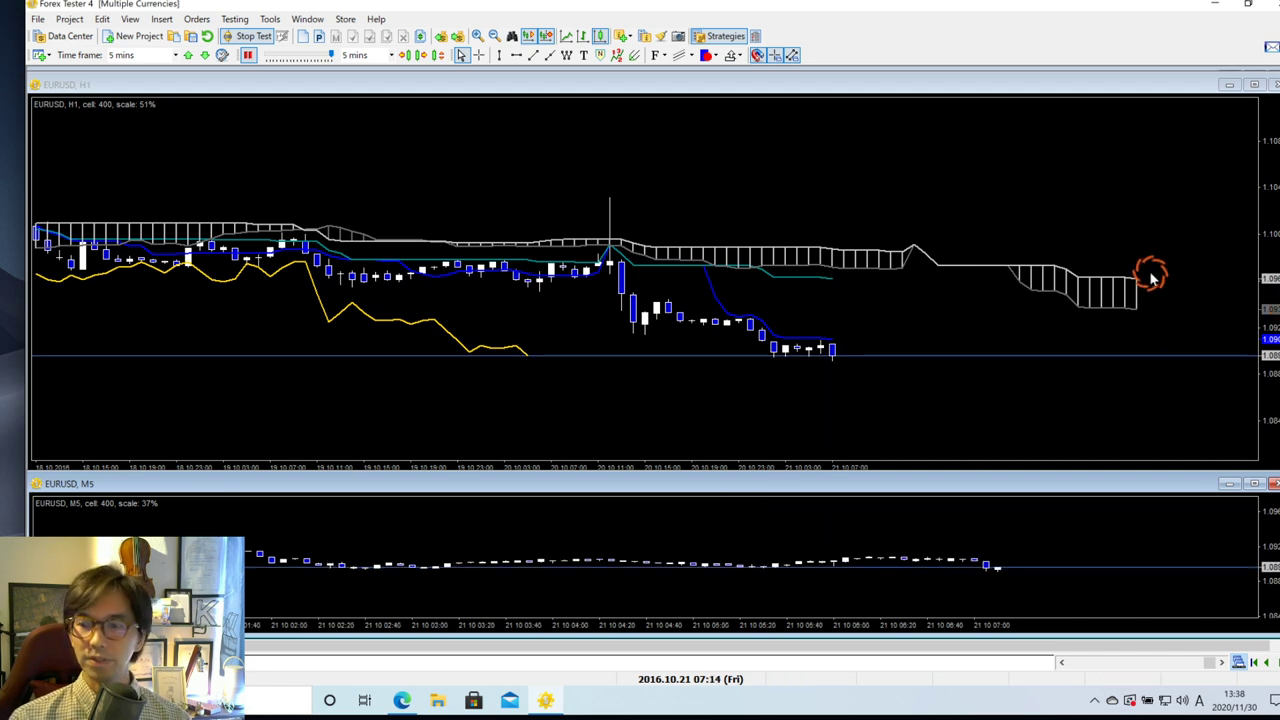
# Step: Mark the H1 cloud edges and teal line with arrows, circle the end of the yellow line, and clear the marks
pyautogui.press('alt')
pyautogui.moveTo(1115, 253)
pyautogui.mouseDown()
pyautogui.moveTo(1174, 274)
pyautogui.moveTo(1152, 342)
pyautogui.mouseUp()
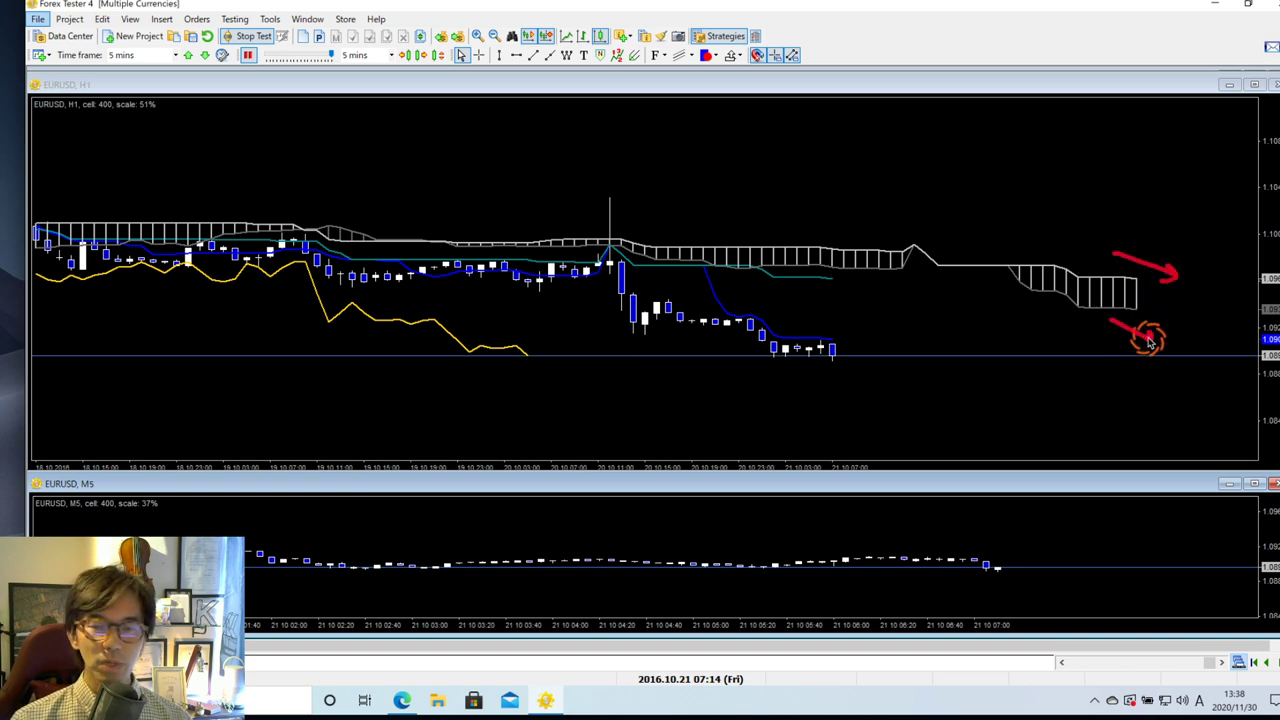
pyautogui.moveTo(815, 294); pyautogui.dragTo(840, 300)
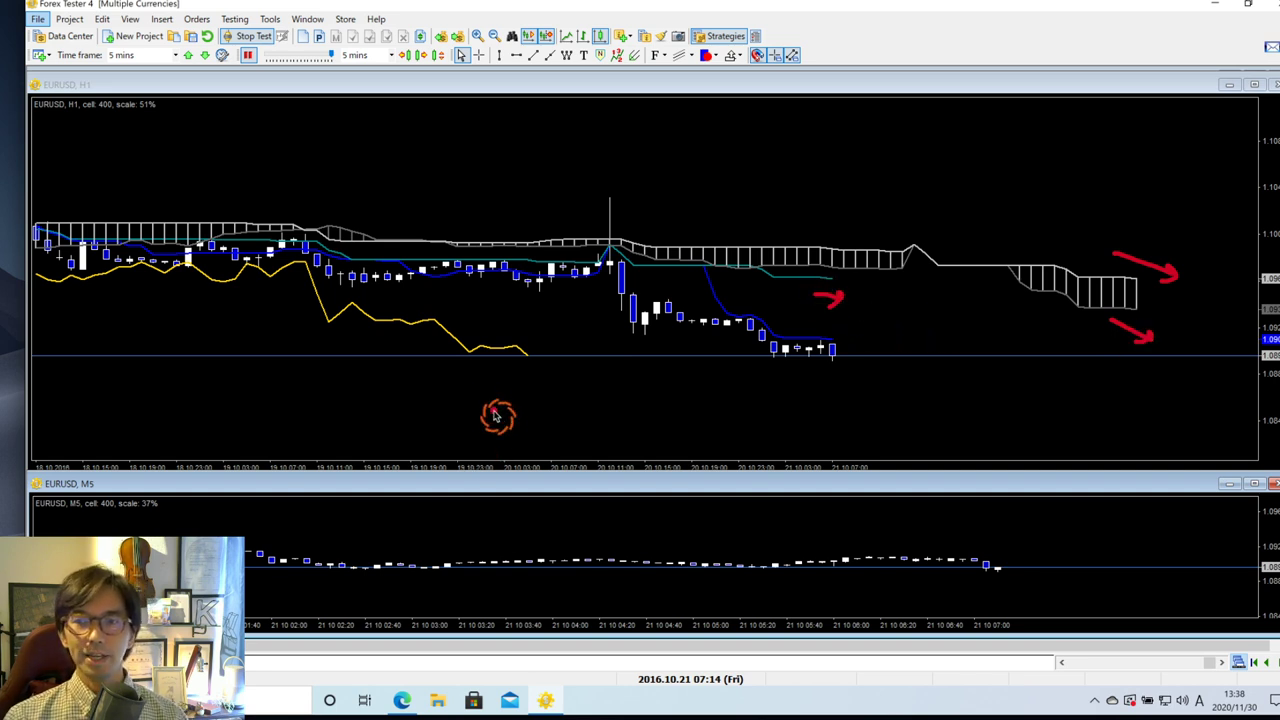
pyautogui.moveTo(529, 382)
pyautogui.mouseDown()
pyautogui.moveTo(497, 330)
pyautogui.moveTo(531, 388)
pyautogui.mouseUp()
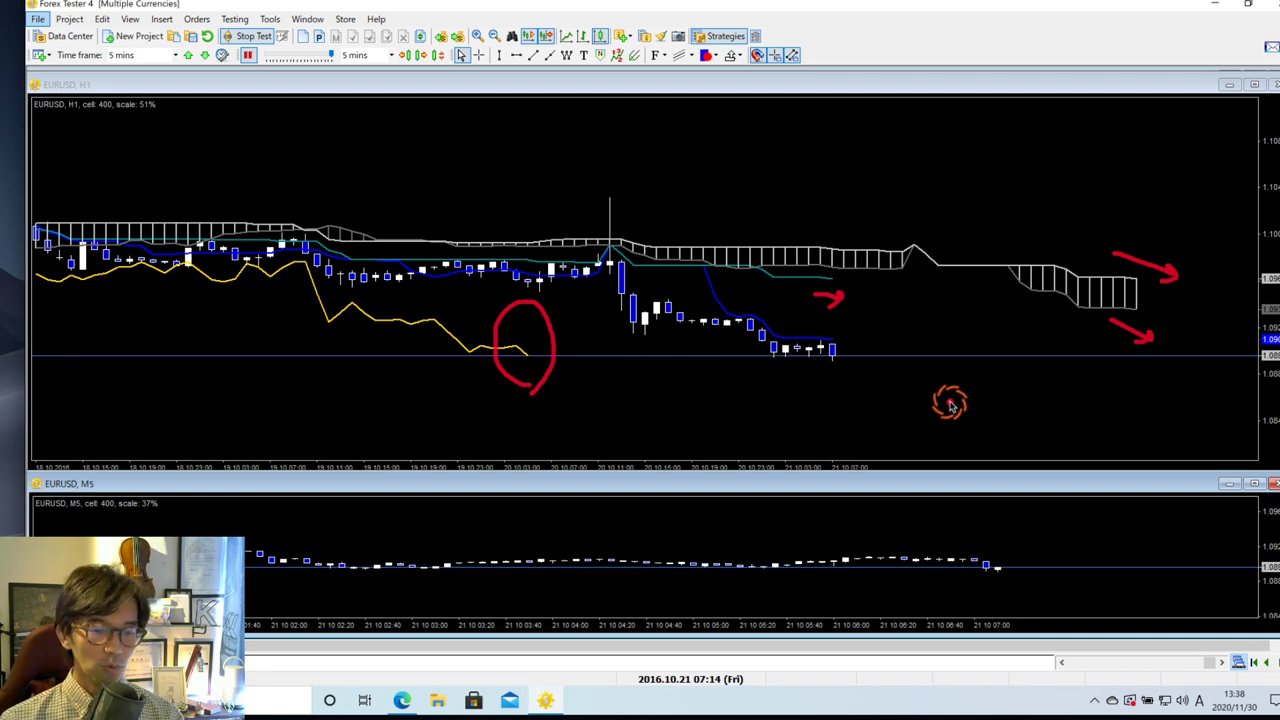
pyautogui.press('Escape')
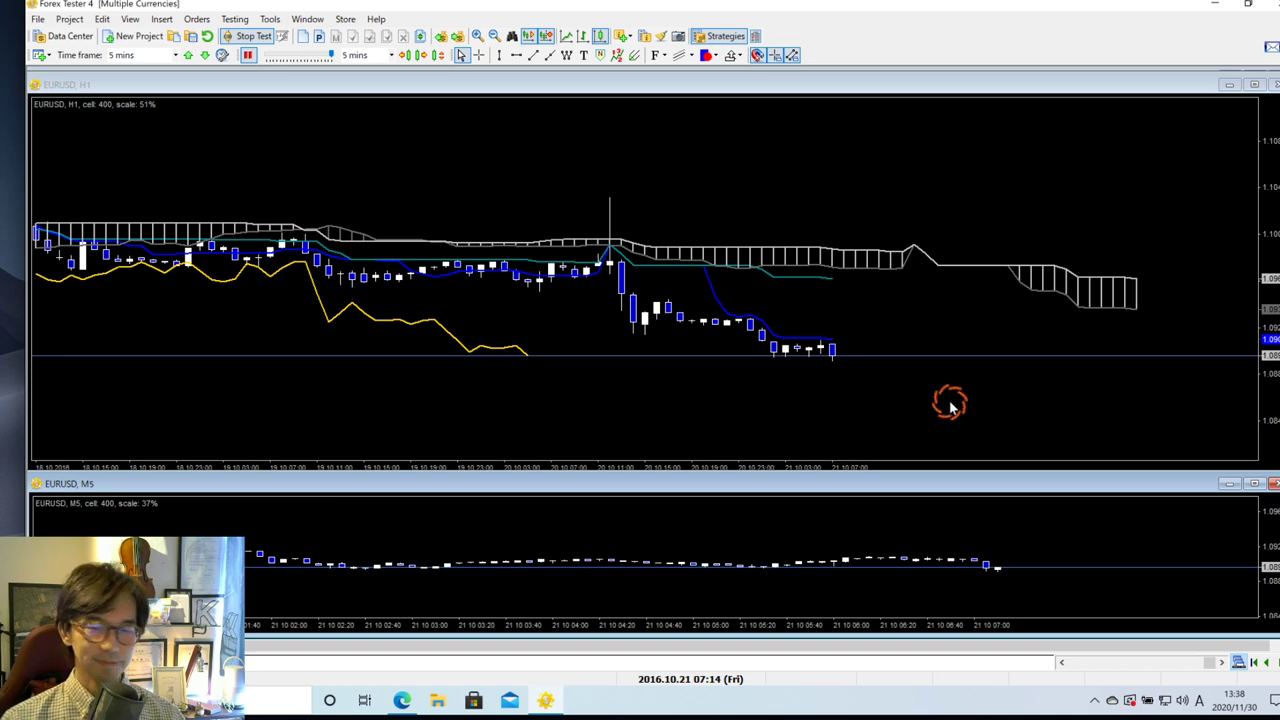
# Step: Maximize the EURUSD M5 chart and check the Pin Bar Reversal entry in the web schedule
pyautogui.click(1256, 487)
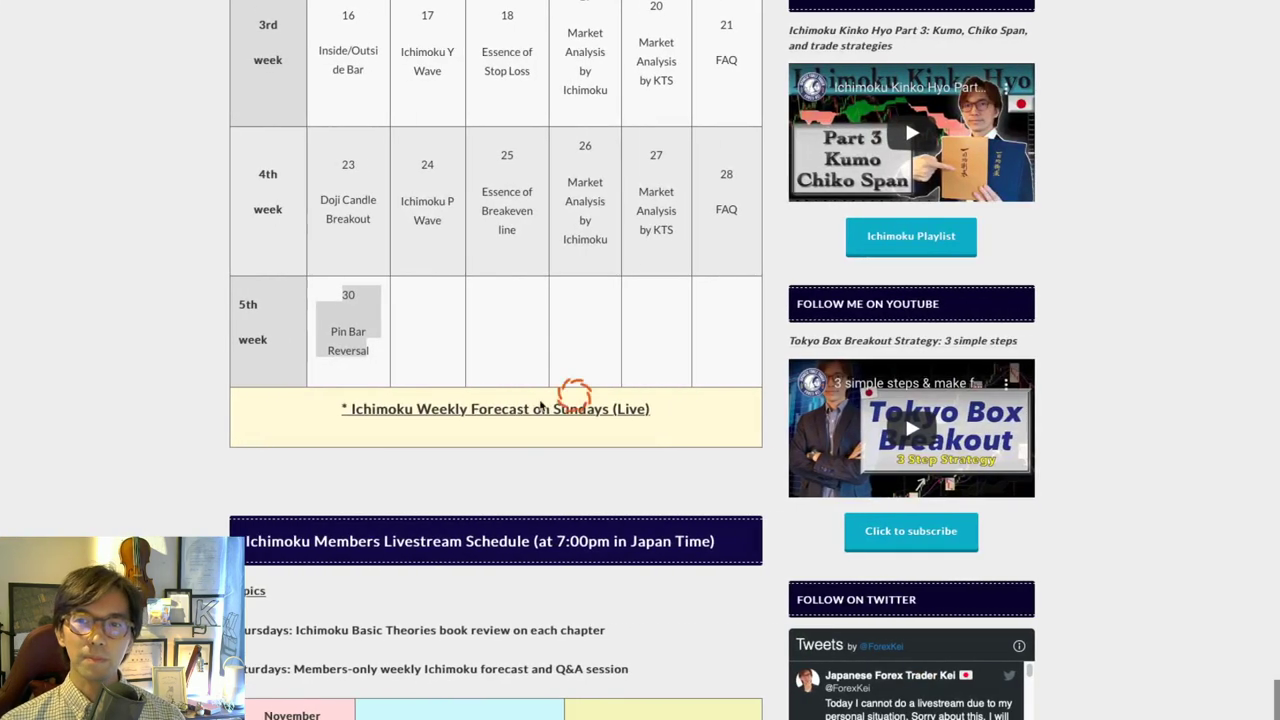
pyautogui.click(352, 344)
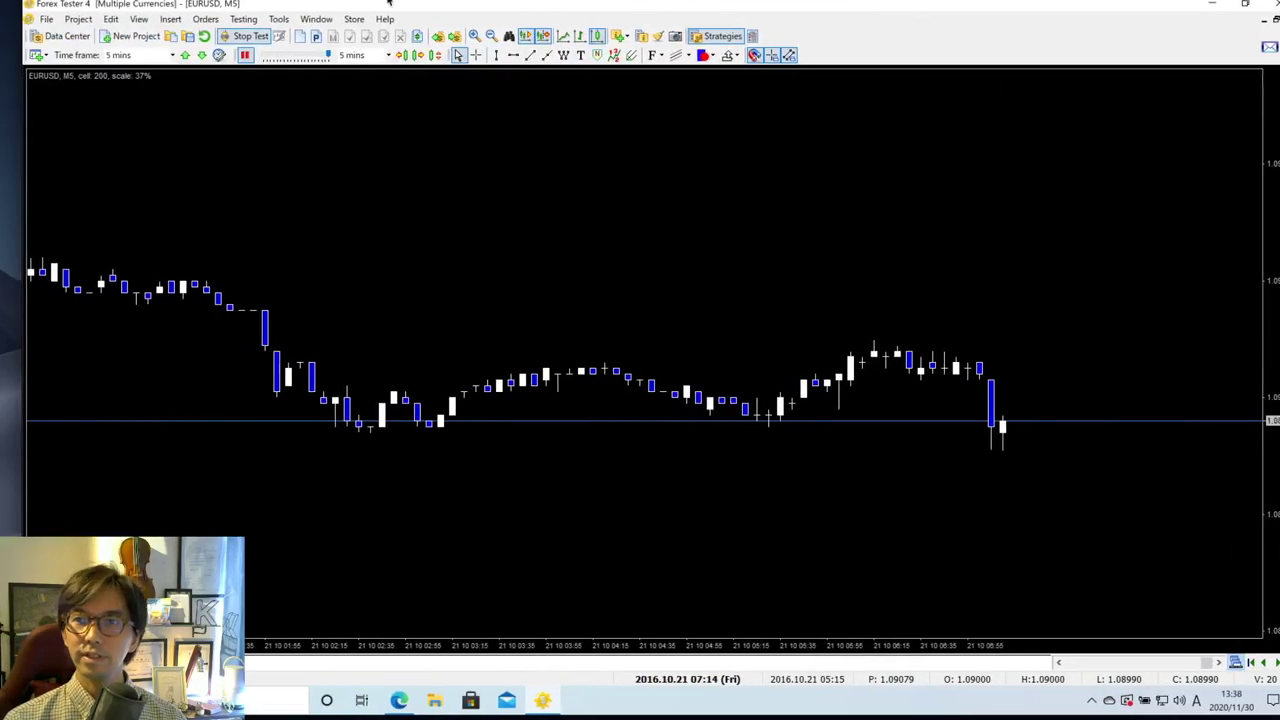
pyautogui.click(877, 348)
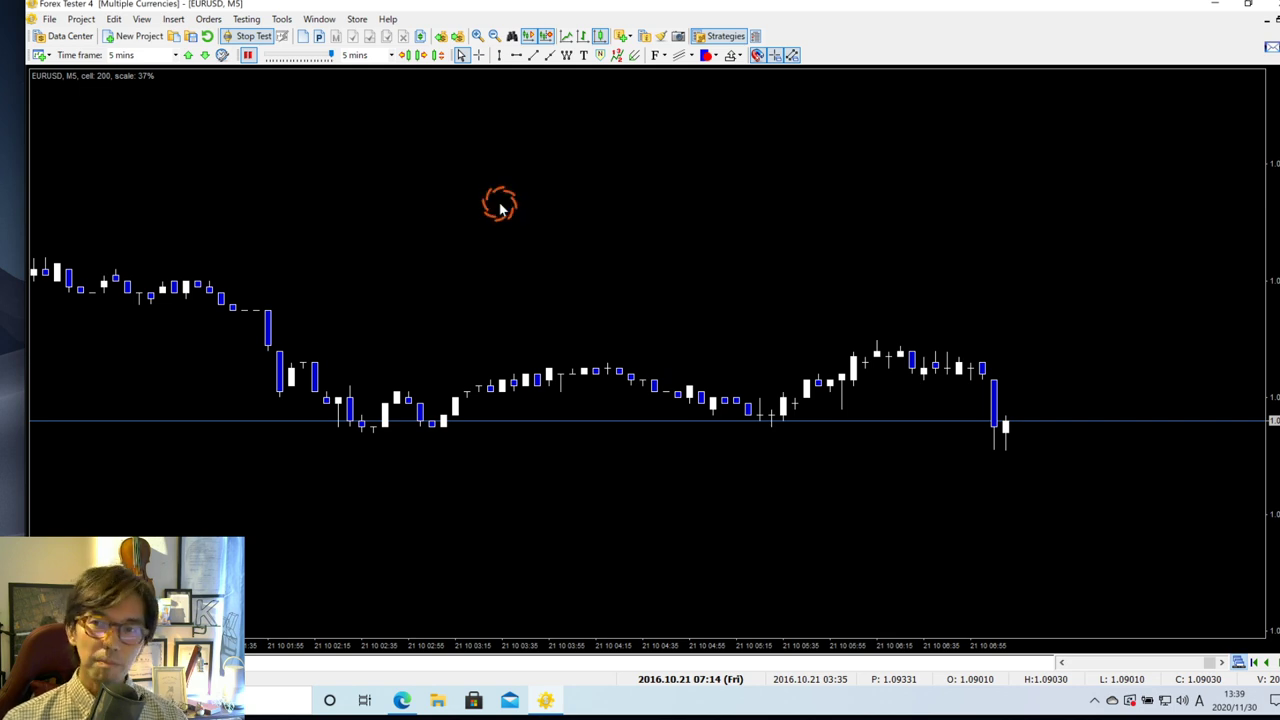
# Step: Draw a pin bar with a long upper wick above the M5 candles, with a rising arrow before it and a falling arrow after it
pyautogui.press('alt')
pyautogui.moveTo(370, 176); pyautogui.dragTo(457, 173)
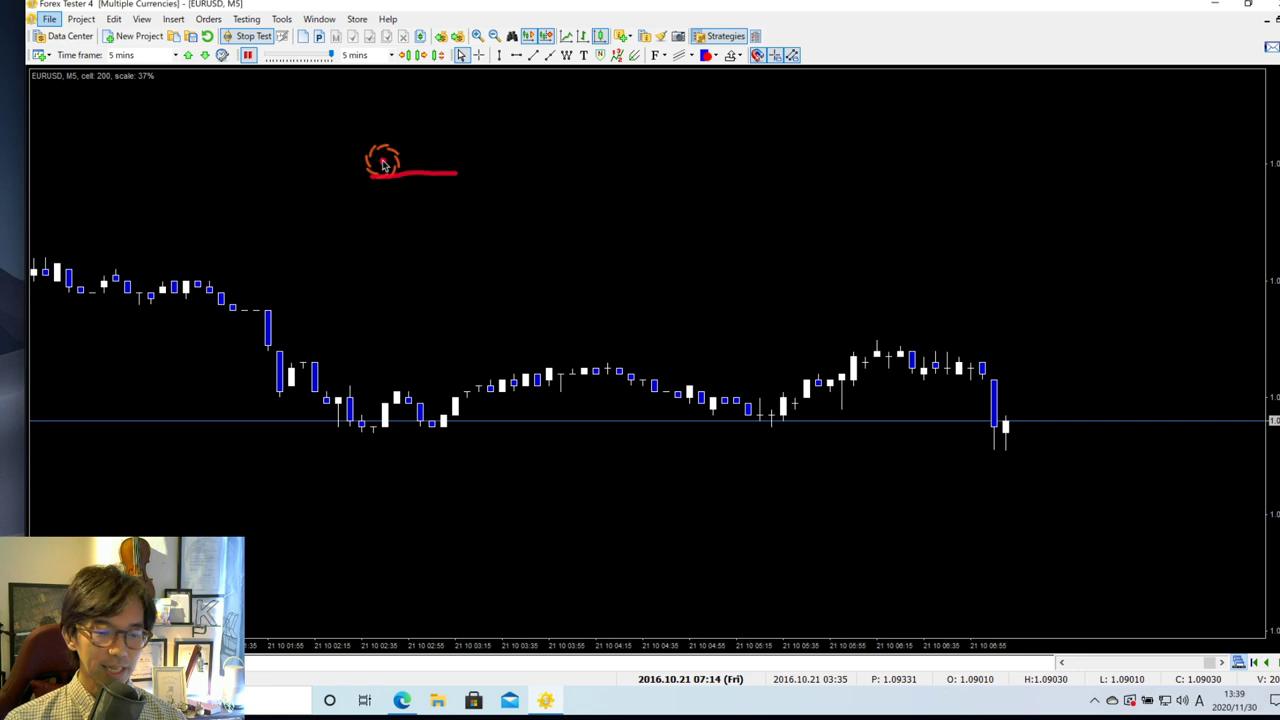
pyautogui.moveTo(343, 191); pyautogui.dragTo(418, 193)
pyautogui.moveTo(385, 93); pyautogui.dragTo(385, 193)
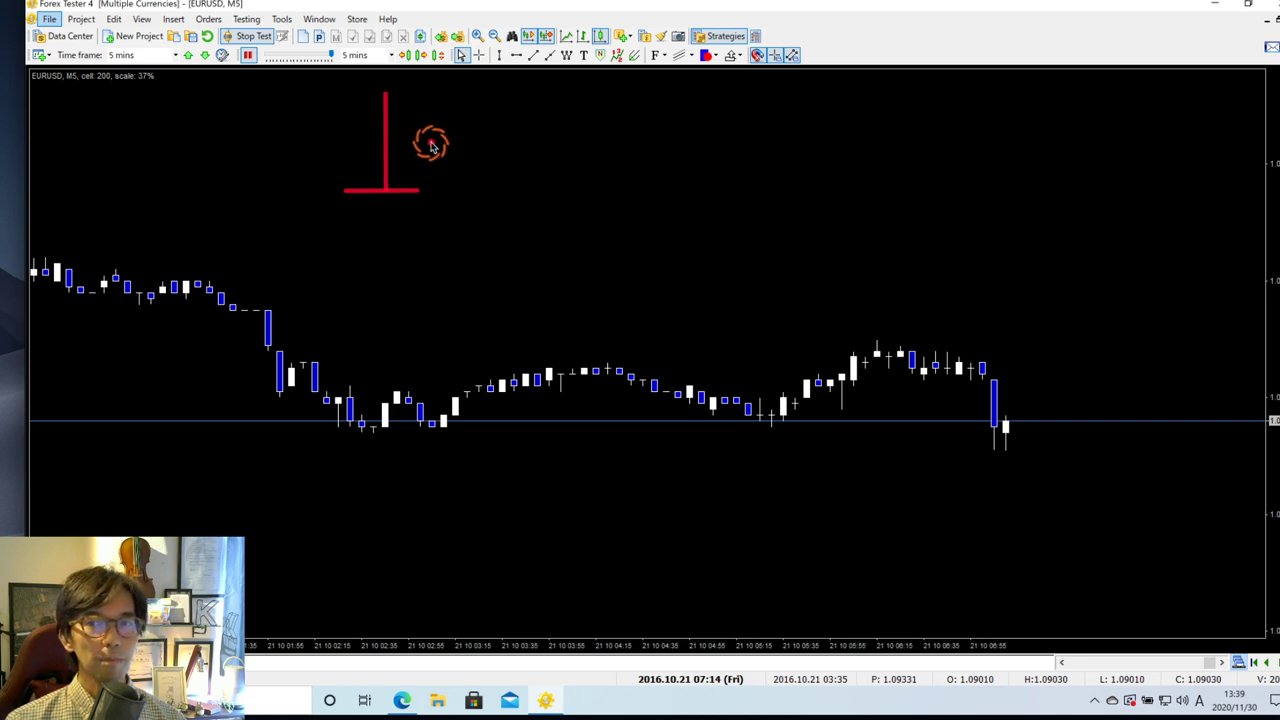
pyautogui.moveTo(140, 417); pyautogui.dragTo(338, 202)
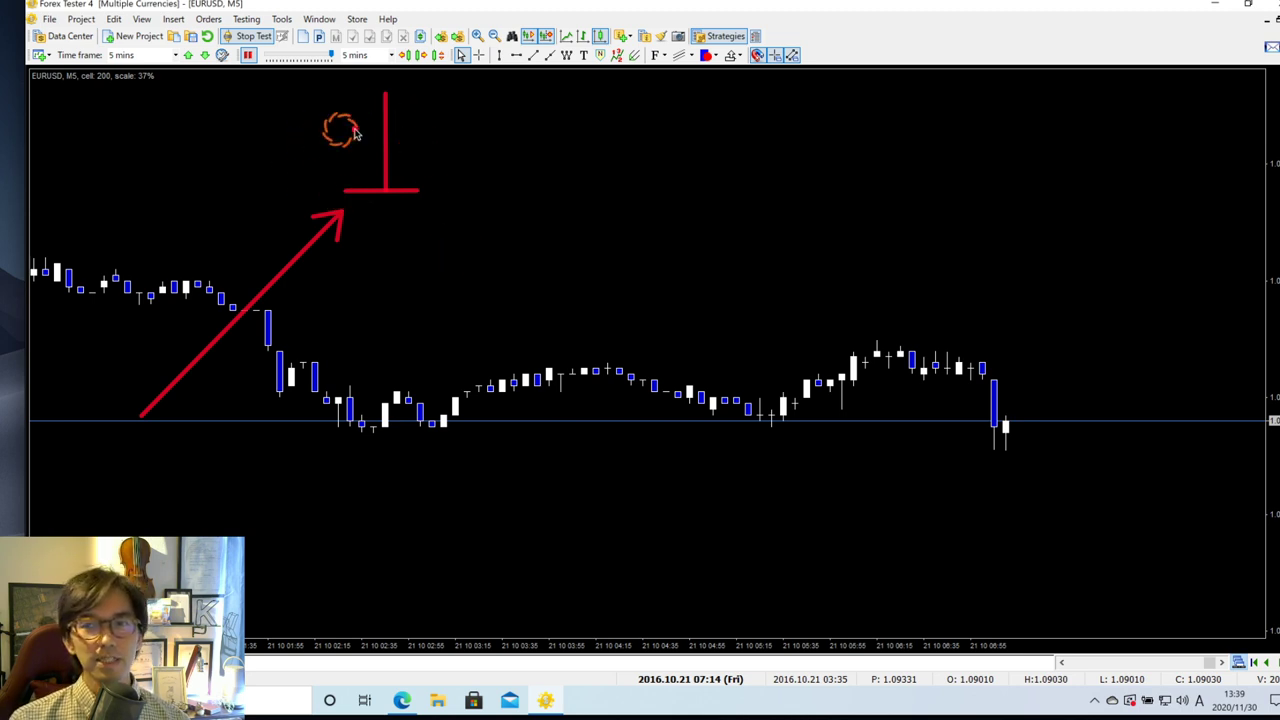
pyautogui.moveTo(441, 198); pyautogui.dragTo(563, 414)
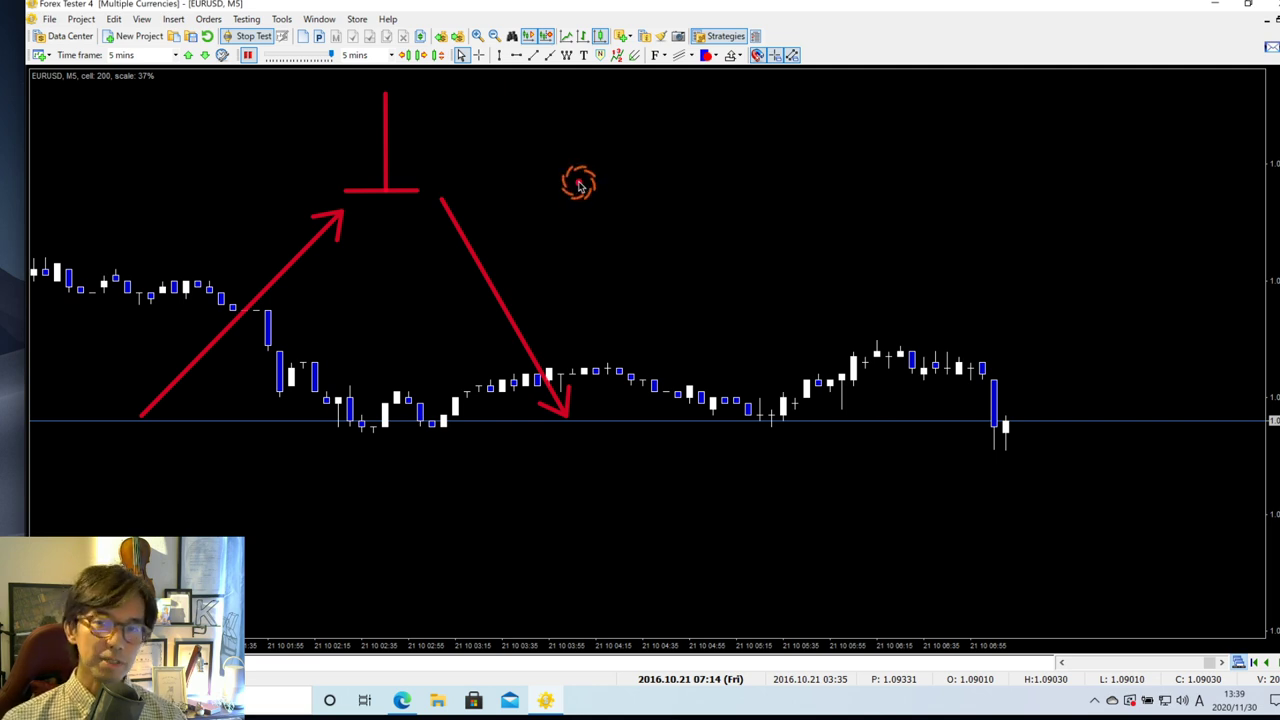
# Step: Remove the two arrows and draw two more pin bars beside the first, one small-bodied and one wide-bodied with a short lower wick
pyautogui.hotkey('ctrl', 'z')
pyautogui.hotkey('ctrl', 'z')
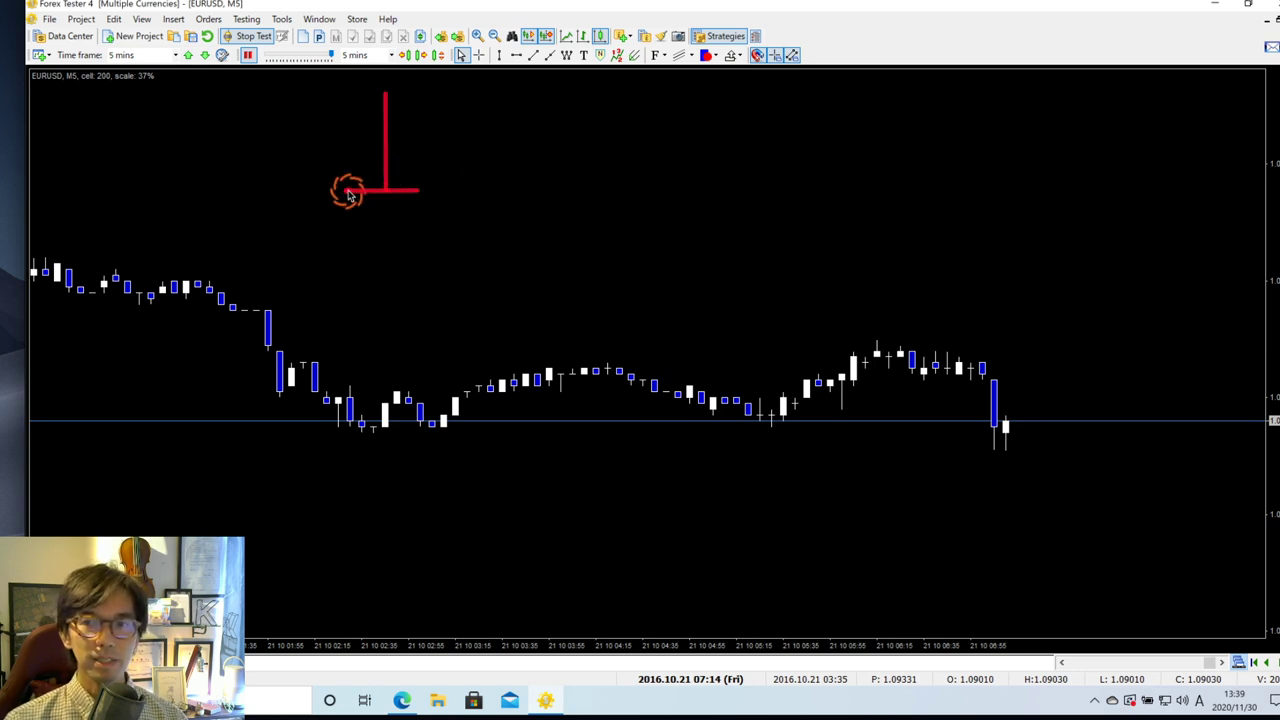
pyautogui.moveTo(461, 191)
pyautogui.mouseDown()
pyautogui.moveTo(528, 189)
pyautogui.moveTo(484, 206)
pyautogui.moveTo(530, 204)
pyautogui.moveTo(515, 193)
pyautogui.moveTo(510, 100)
pyautogui.mouseUp()
pyautogui.hotkey('alt', 'z')
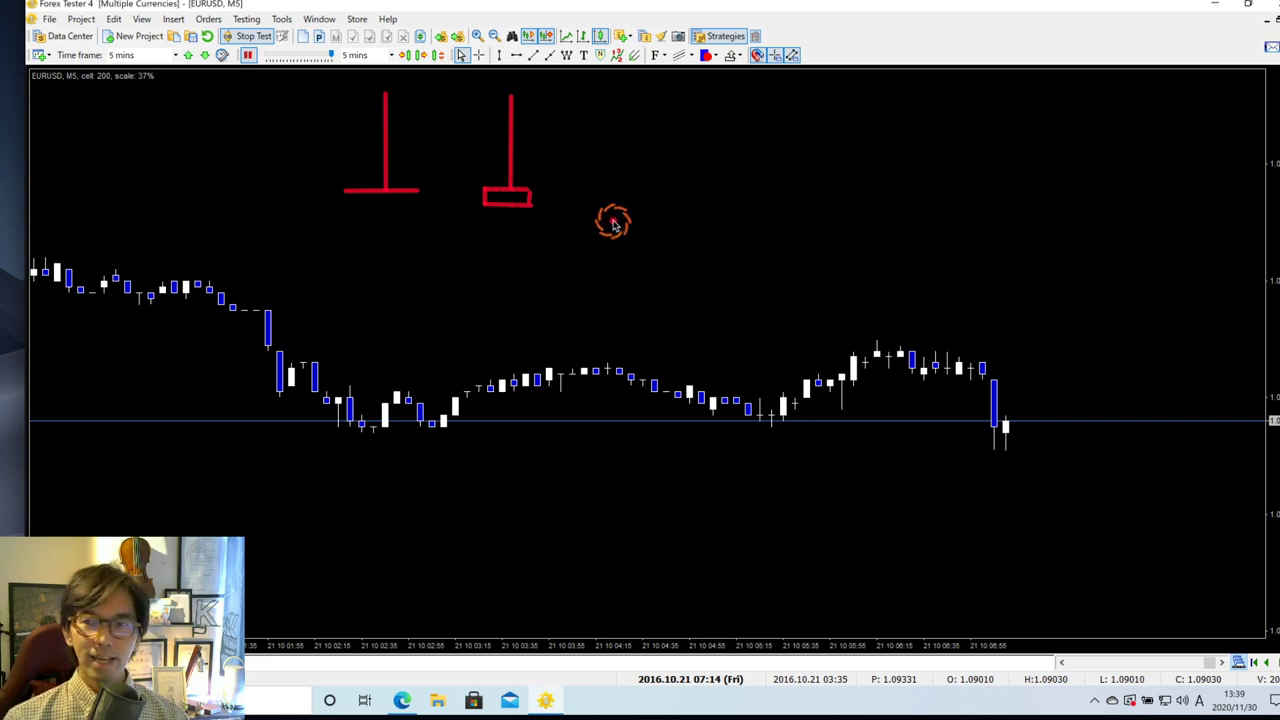
pyautogui.moveTo(607, 184); pyautogui.dragTo(722, 181)
pyautogui.moveTo(620, 186)
pyautogui.mouseDown()
pyautogui.moveTo(629, 203)
pyautogui.moveTo(722, 205)
pyautogui.moveTo(722, 190)
pyautogui.mouseUp()
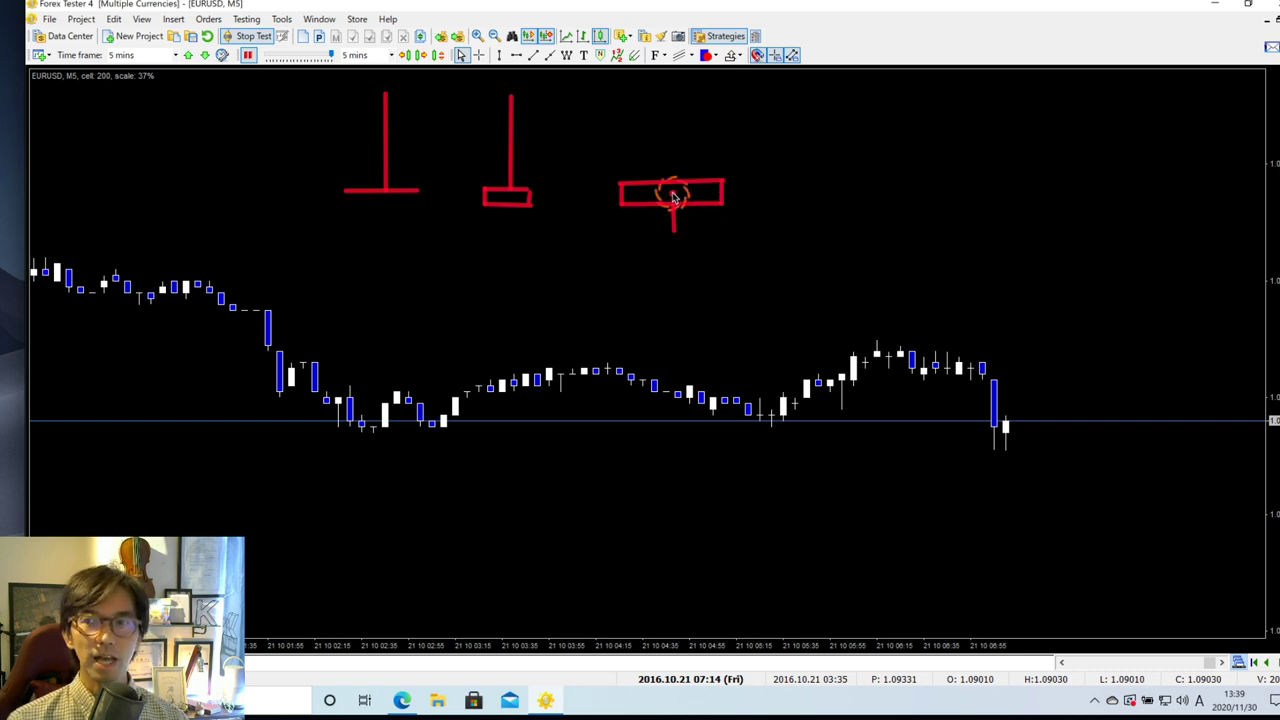
pyautogui.moveTo(673, 187); pyautogui.dragTo(673, 100)
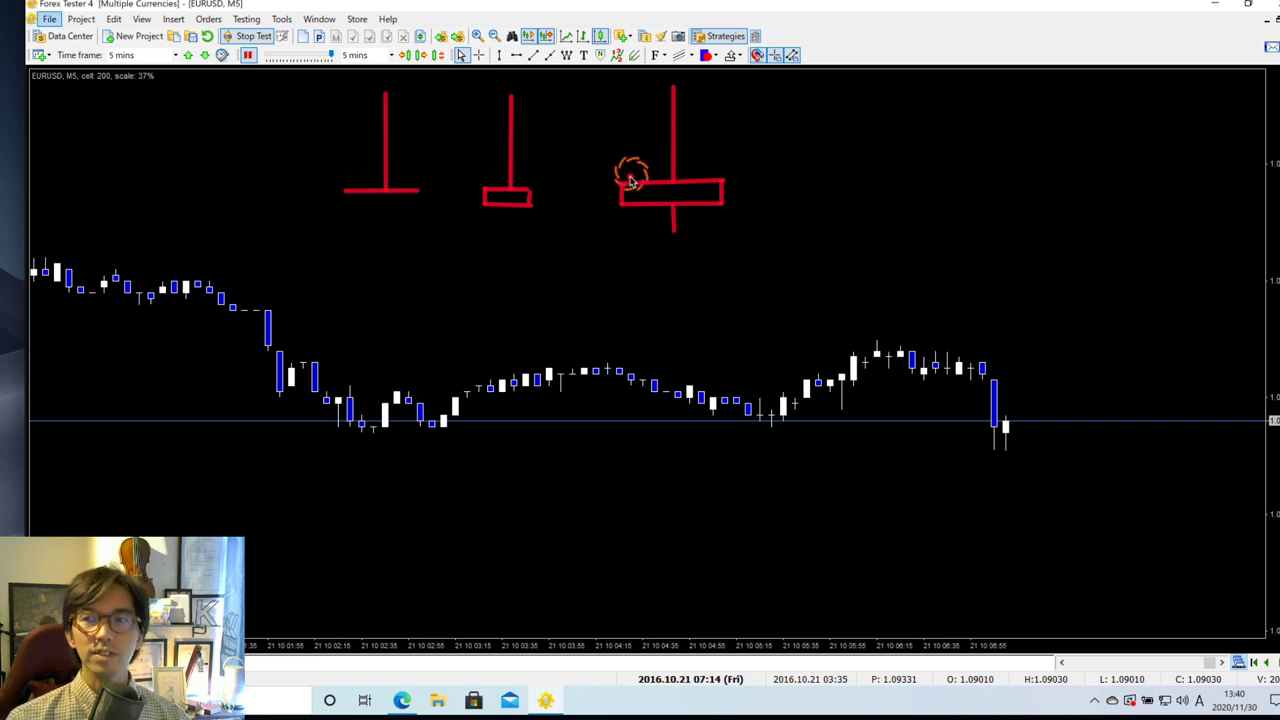
# Step: Draw a rising arrow before and a falling arrow after each of the three pin bars, and clear the drawings
pyautogui.moveTo(488, 398); pyautogui.dragTo(636, 228)
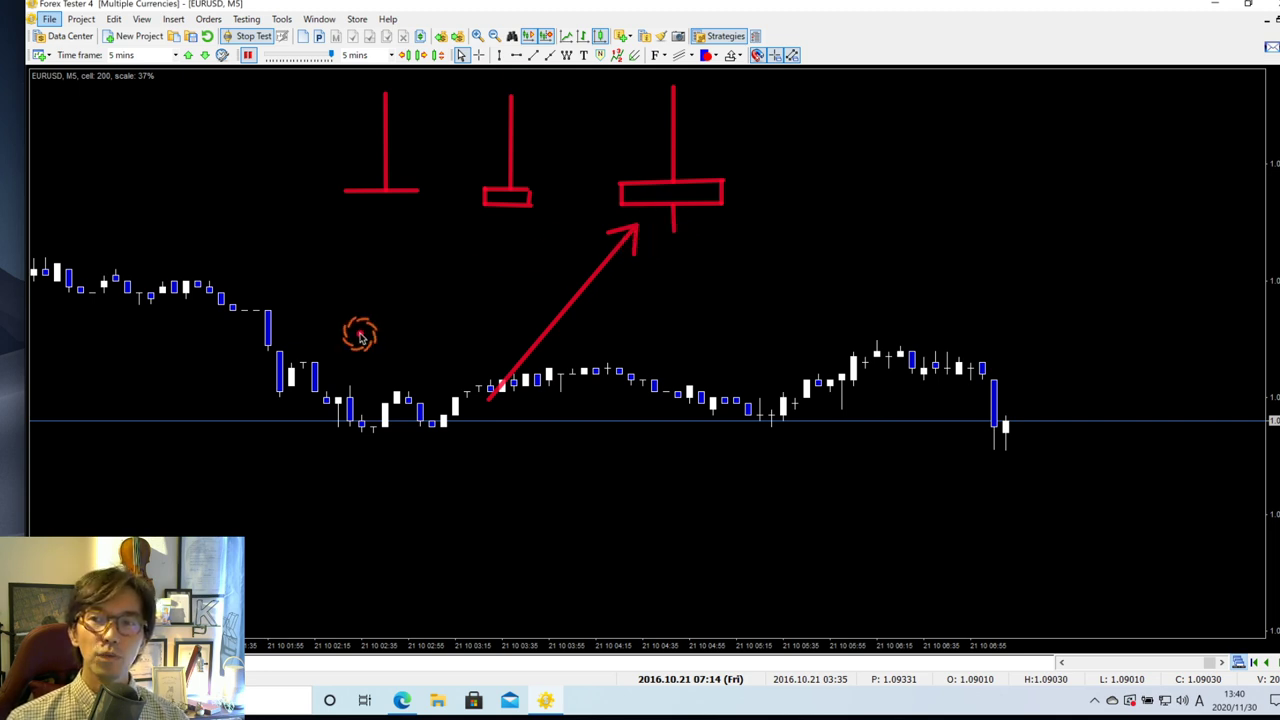
pyautogui.moveTo(358, 342); pyautogui.dragTo(485, 230)
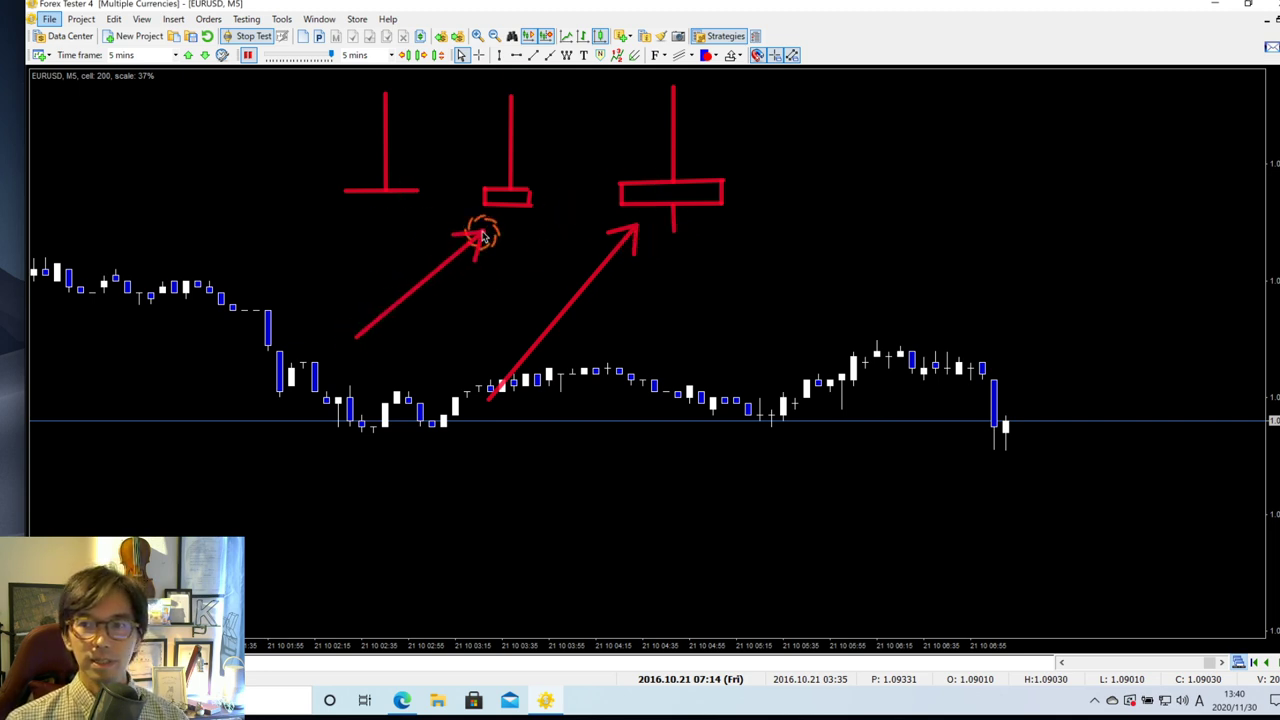
pyautogui.moveTo(253, 295)
pyautogui.mouseDown()
pyautogui.moveTo(355, 218)
pyautogui.moveTo(447, 244)
pyautogui.mouseUp()
pyautogui.moveTo(547, 219); pyautogui.dragTo(568, 251)
pyautogui.moveTo(733, 211); pyautogui.dragTo(807, 290)
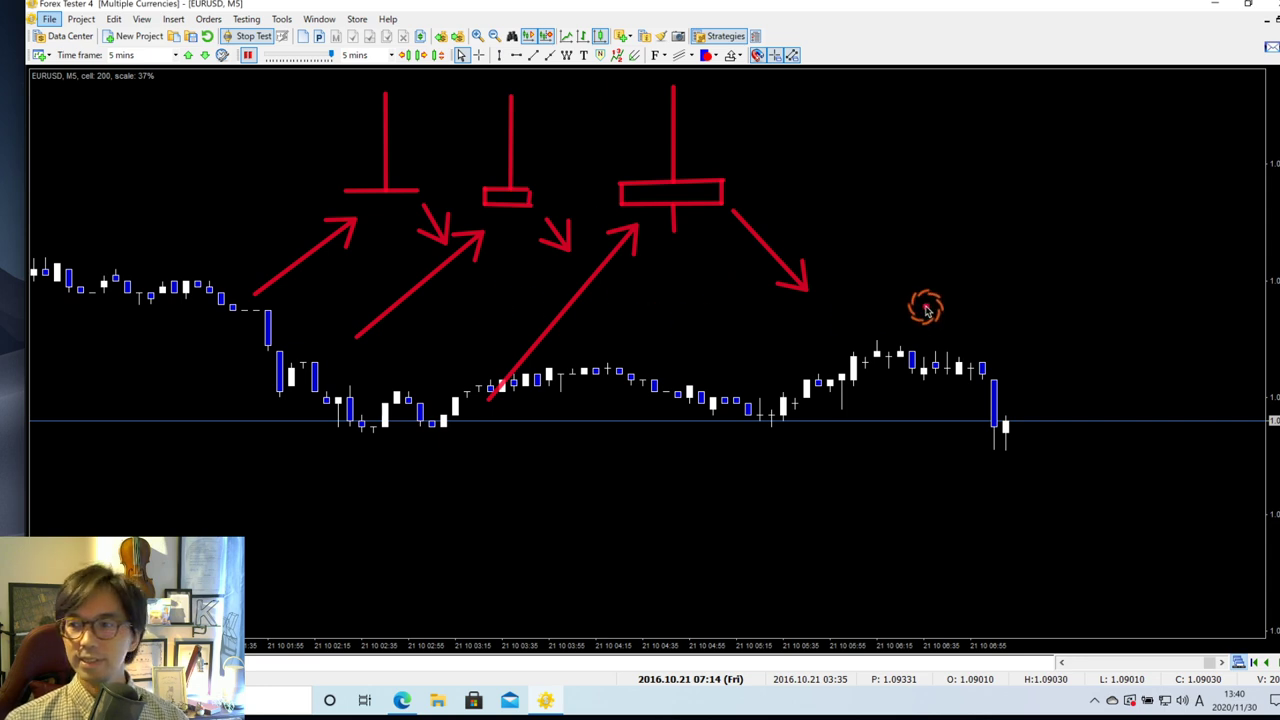
pyautogui.press('Escape')
# Step: Point arrows at the small-bodied candles on the mid-chart peak around 04:00, clearing each mark
pyautogui.press('alt')
pyautogui.moveTo(575, 308); pyautogui.dragTo(603, 354)
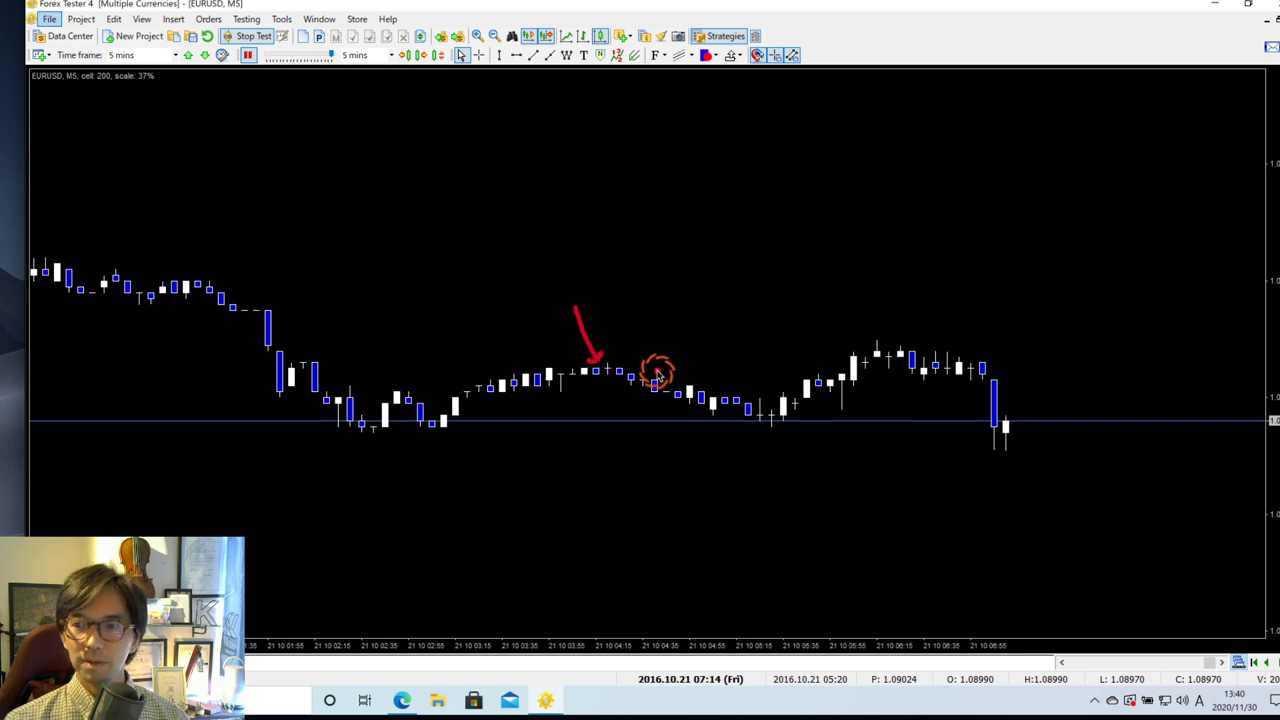
pyautogui.press('alt')
pyautogui.moveTo(503, 274); pyautogui.dragTo(563, 368)
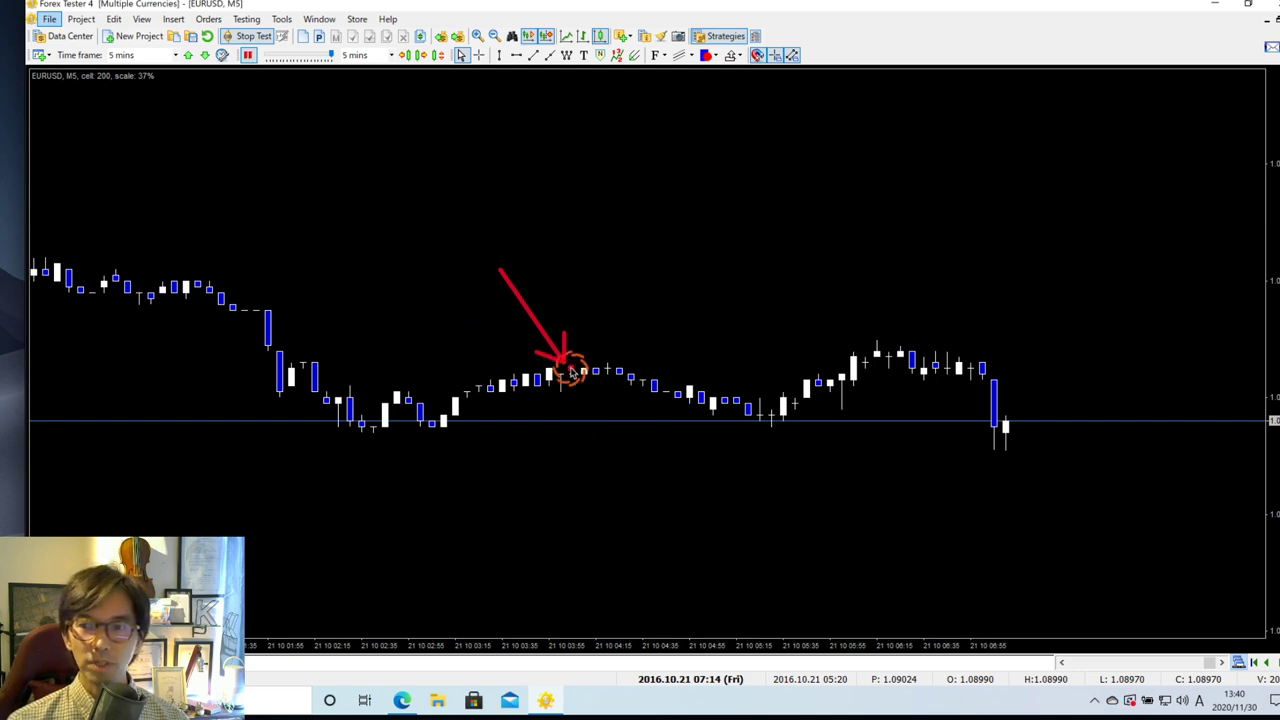
pyautogui.press('Escape')
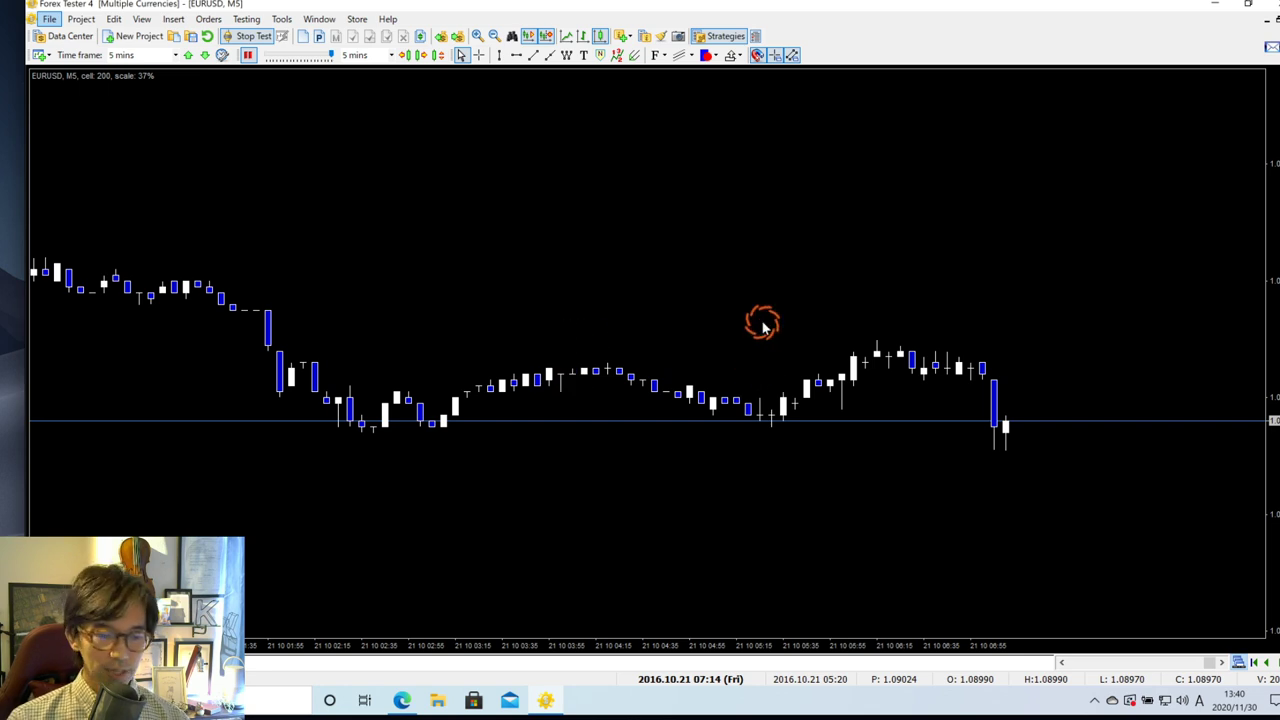
# Step: Mark the pin bar near 06:15 with an arrow and circle, add rise and fall arrows, and draw falling and horizontal trend arrows above
pyautogui.moveTo(724, 217)
pyautogui.mouseDown()
pyautogui.moveTo(746, 243)
pyautogui.moveTo(731, 257)
pyautogui.moveTo(789, 314)
pyautogui.moveTo(702, 302)
pyautogui.mouseUp()
pyautogui.moveTo(677, 252); pyautogui.dragTo(864, 352)
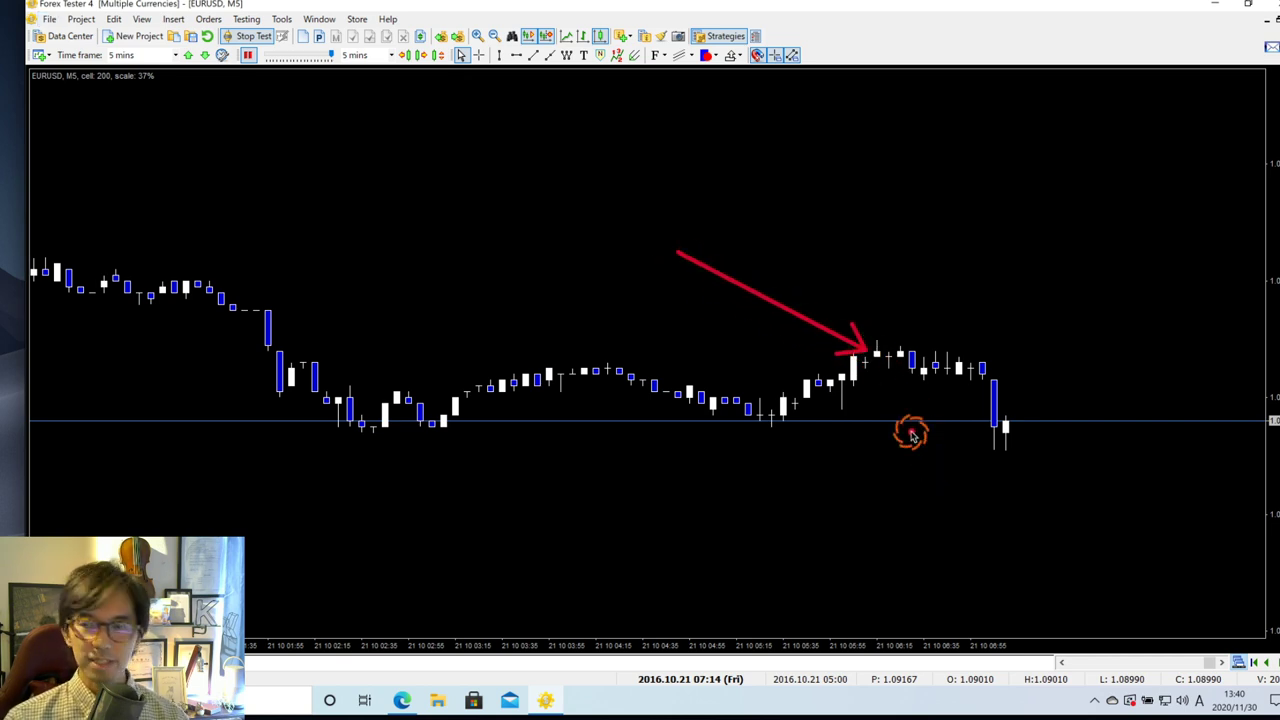
pyautogui.moveTo(880, 371)
pyautogui.mouseDown()
pyautogui.moveTo(849, 340)
pyautogui.moveTo(900, 358)
pyautogui.mouseUp()
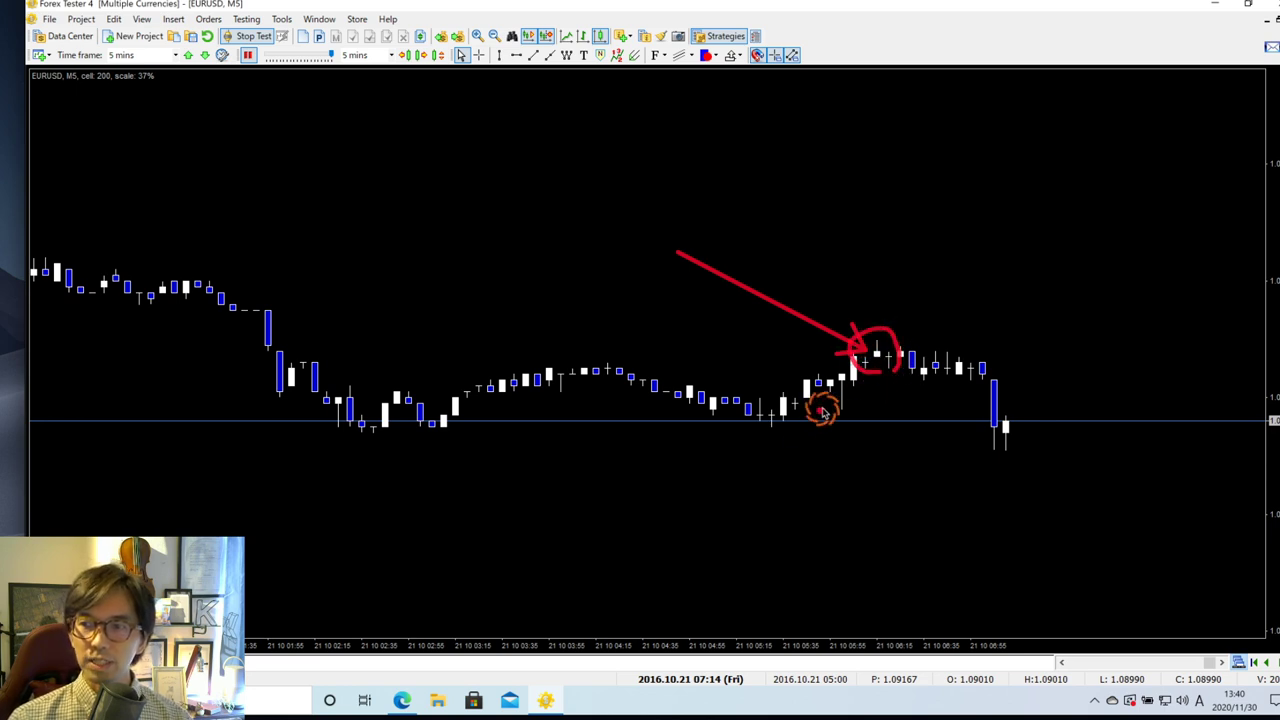
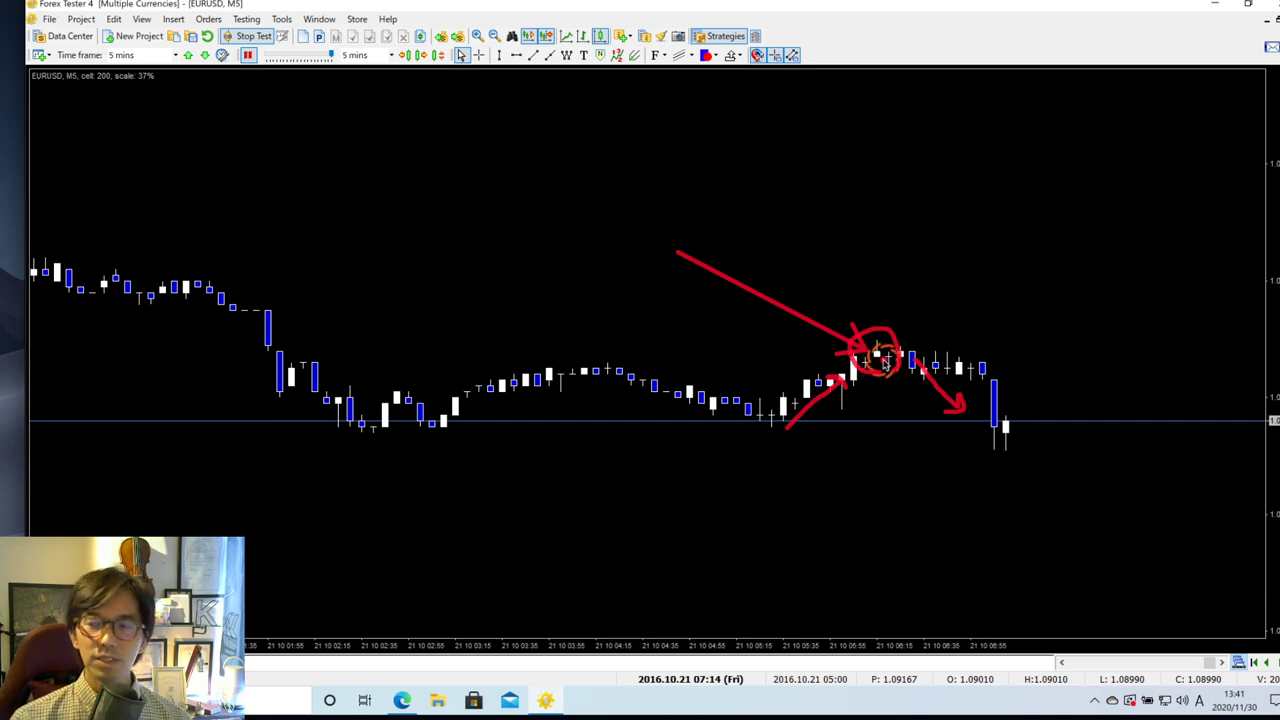
pyautogui.moveTo(832, 54); pyautogui.dragTo(1021, 220)
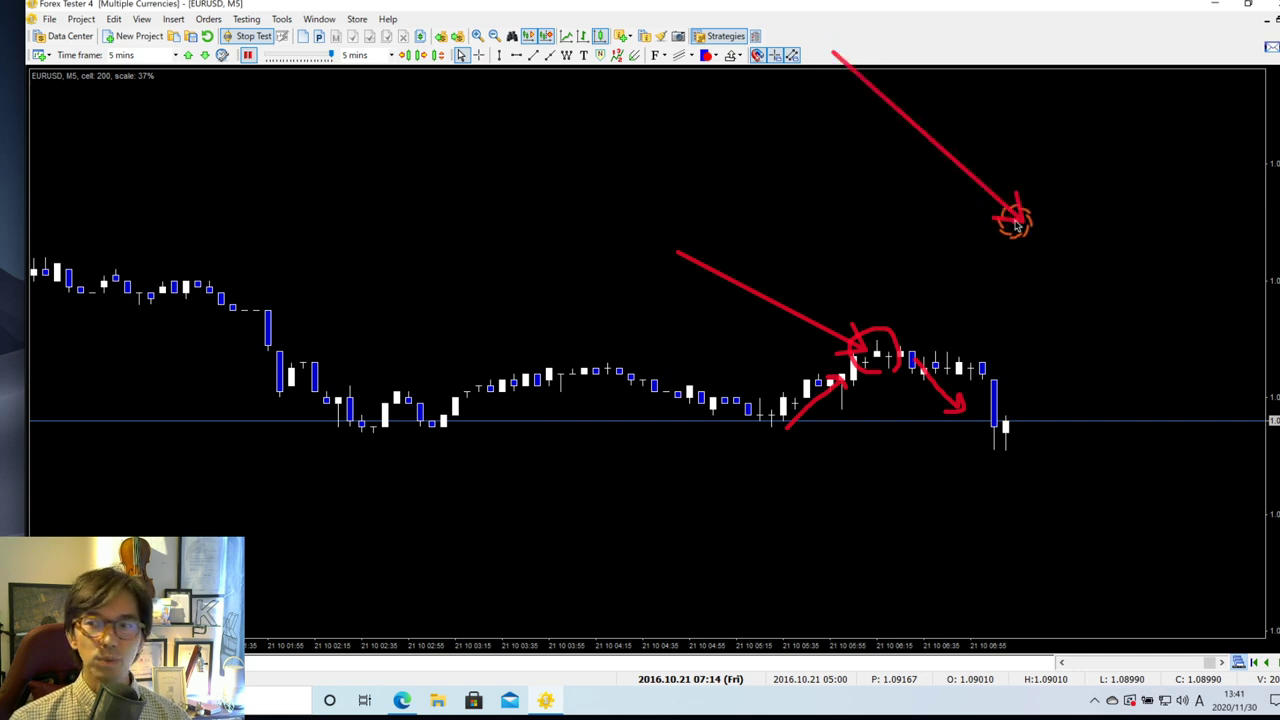
pyautogui.moveTo(786, 201); pyautogui.dragTo(966, 202)
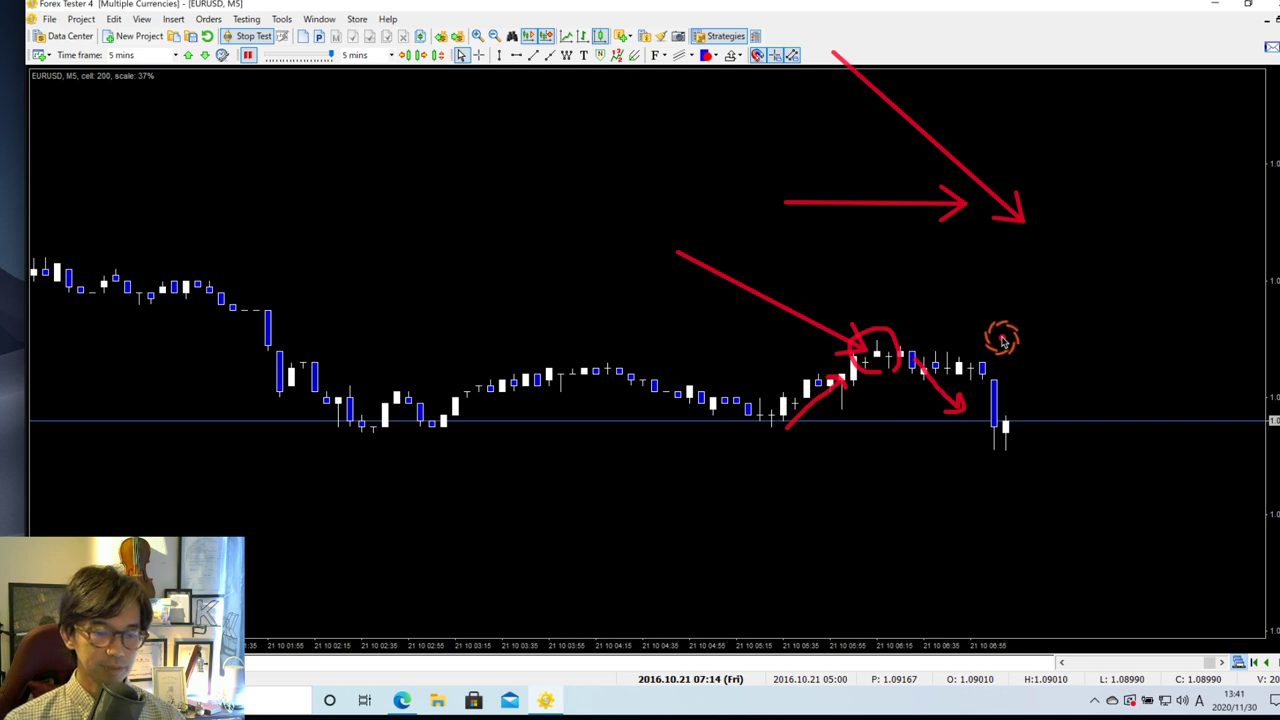
# Step: Clear the marks and step the test back to 2016.10.21 06:19
pyautogui.press('alt')
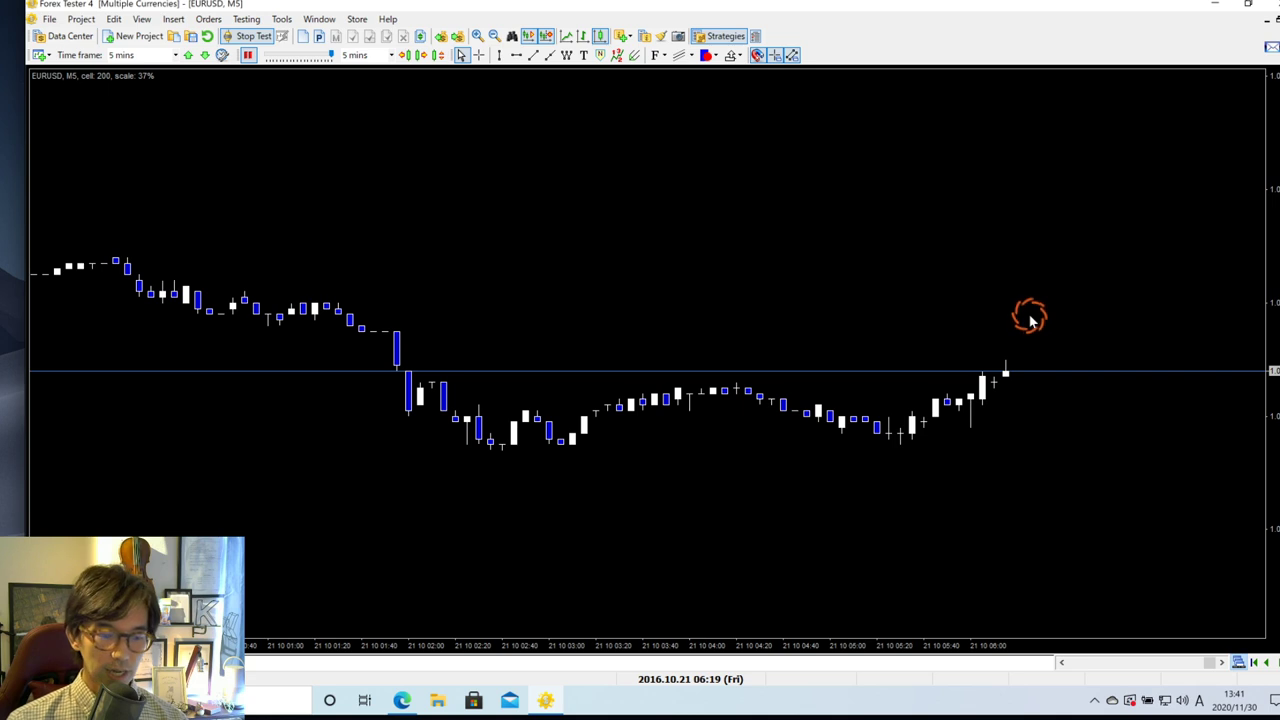
pyautogui.moveTo(1012, 402)
pyautogui.mouseDown()
pyautogui.moveTo(972, 348)
pyautogui.moveTo(1031, 398)
pyautogui.moveTo(1018, 402)
pyautogui.mouseUp()
pyautogui.press('Escape')
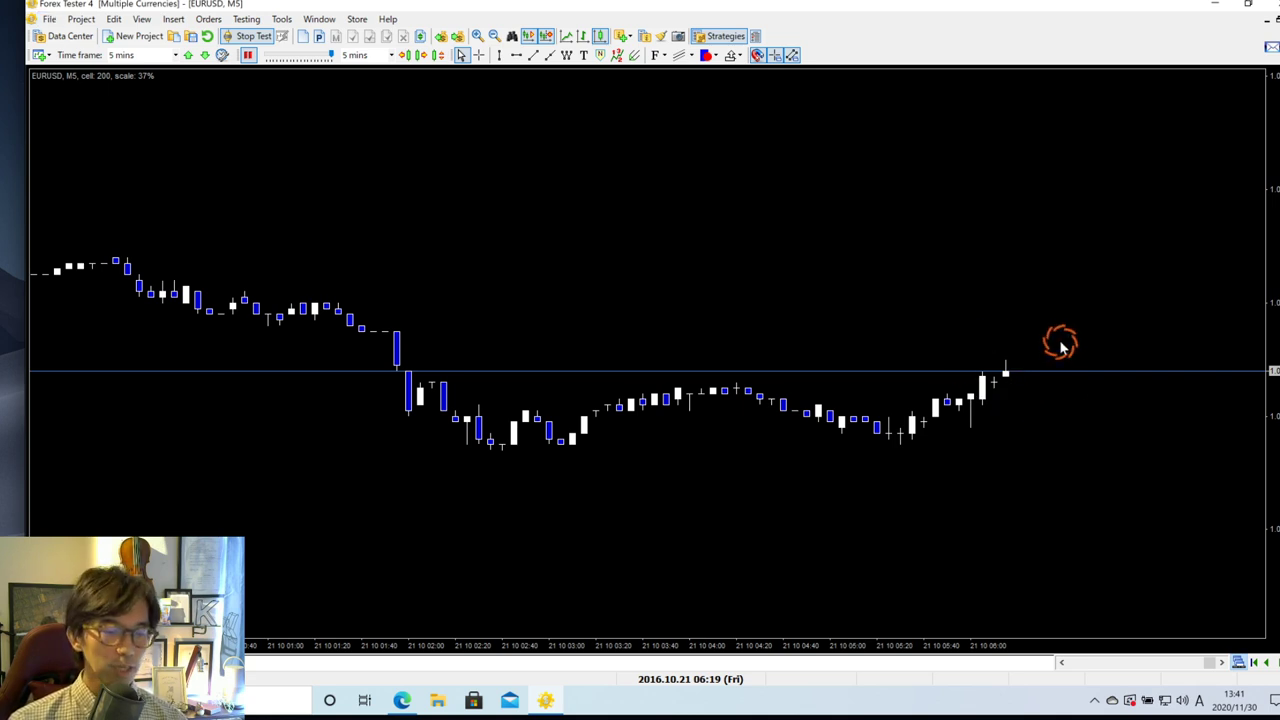
# Step: Restore the tiled layout, box the H1 chart's title, mark its teal line and cloud end with horizontal arrows, and clear the marks
pyautogui.click(1266, 20)
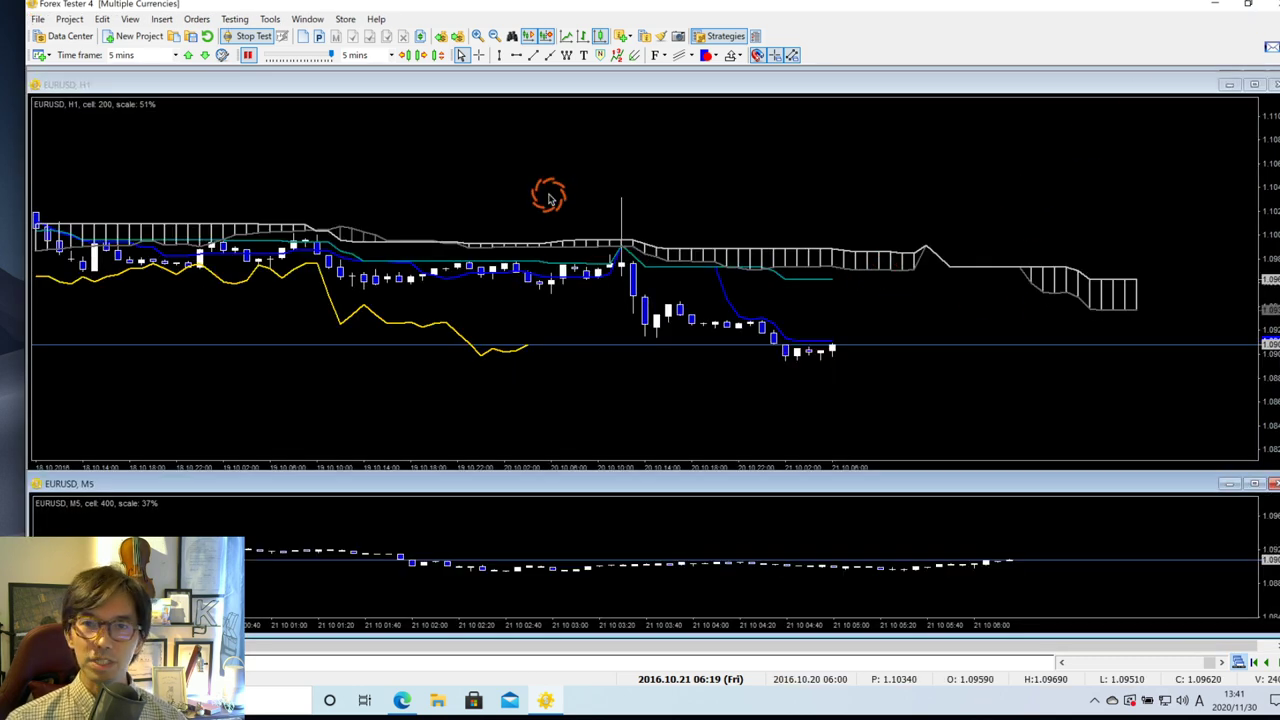
pyautogui.moveTo(107, 90); pyautogui.dragTo(34, 86)
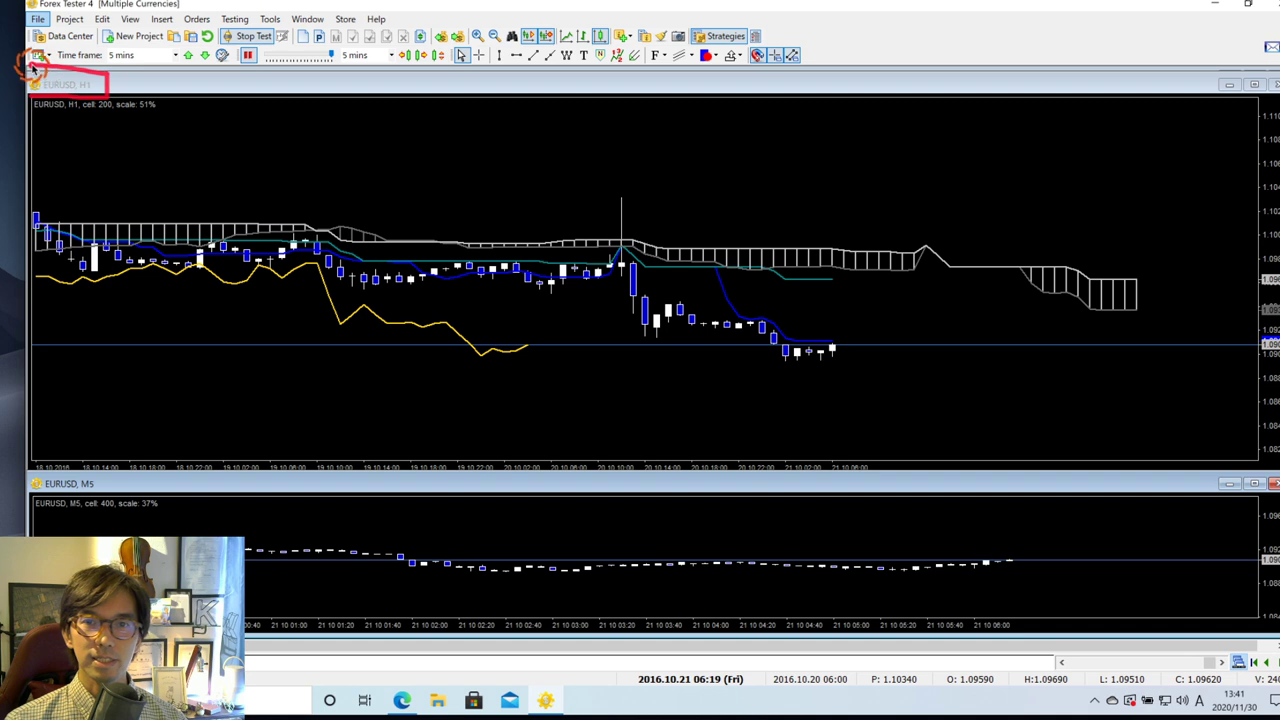
pyautogui.moveTo(772, 291); pyautogui.dragTo(866, 291)
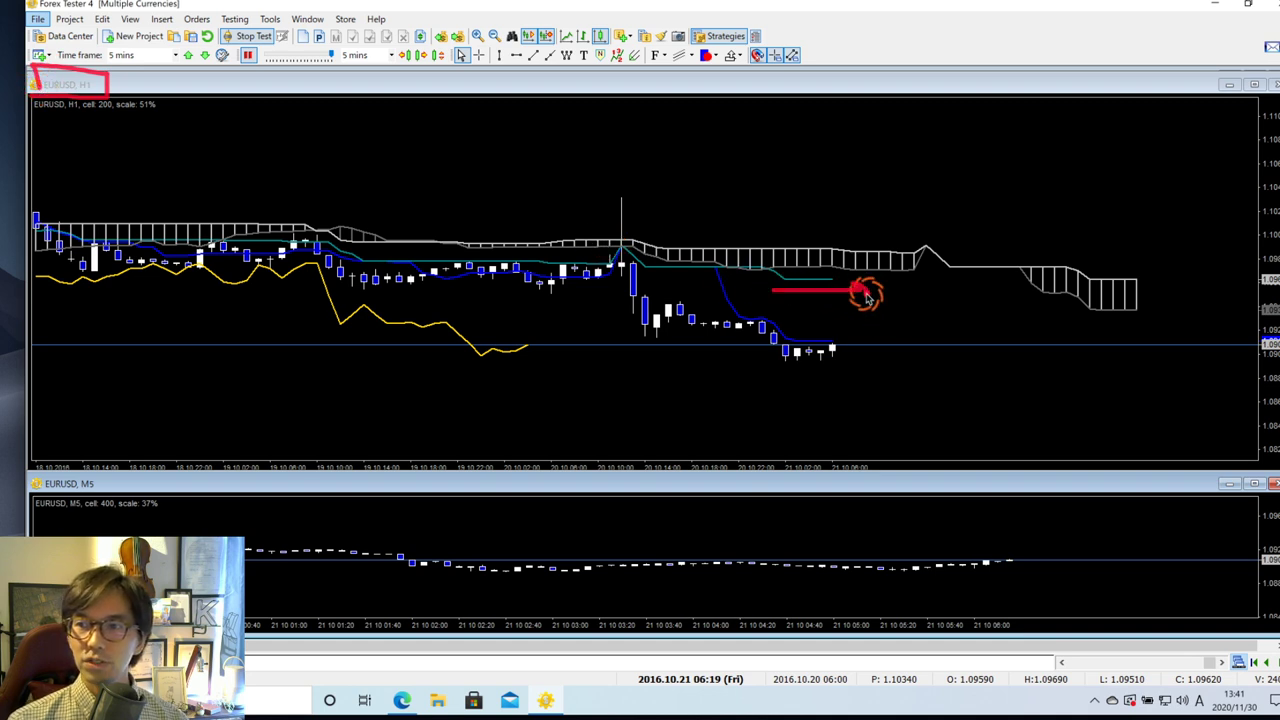
pyautogui.moveTo(1094, 296); pyautogui.dragTo(1178, 305)
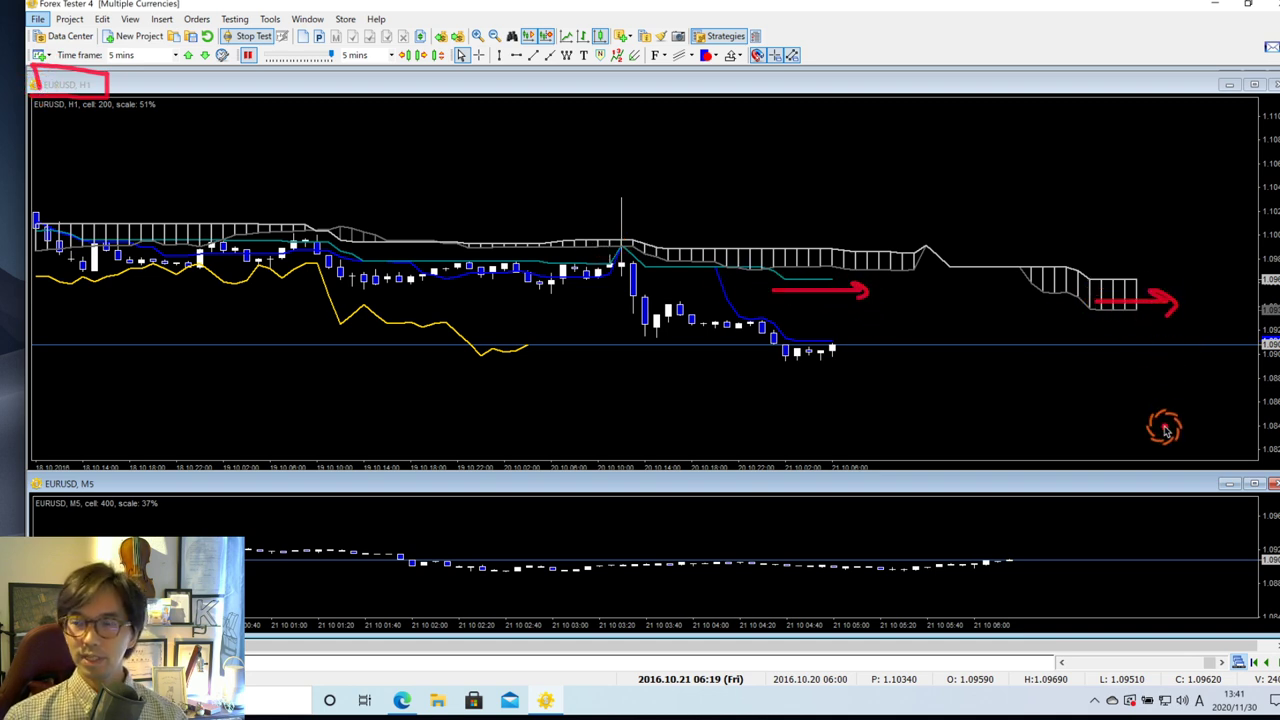
pyautogui.press('Escape')
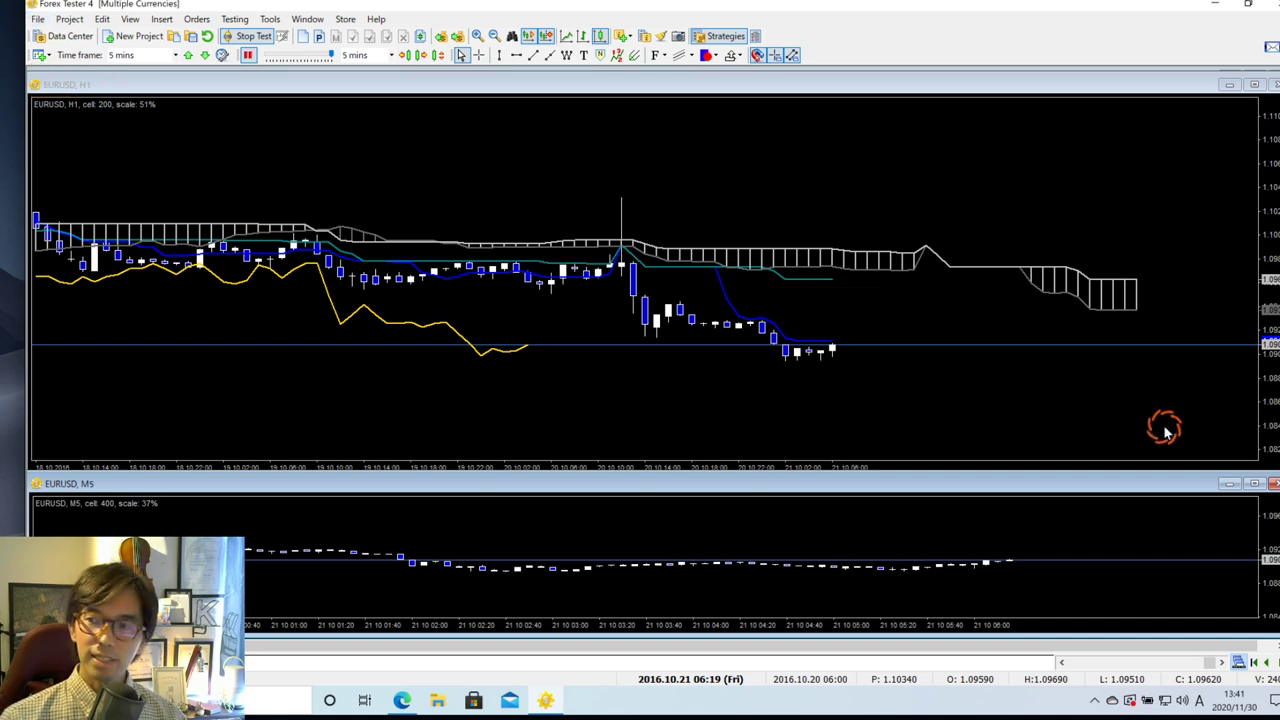
# Step: Maximize the M5 chart, draw a horizontal arrow above the candles and a rising arrow from the latest candle, and clear both
pyautogui.click(1254, 484)
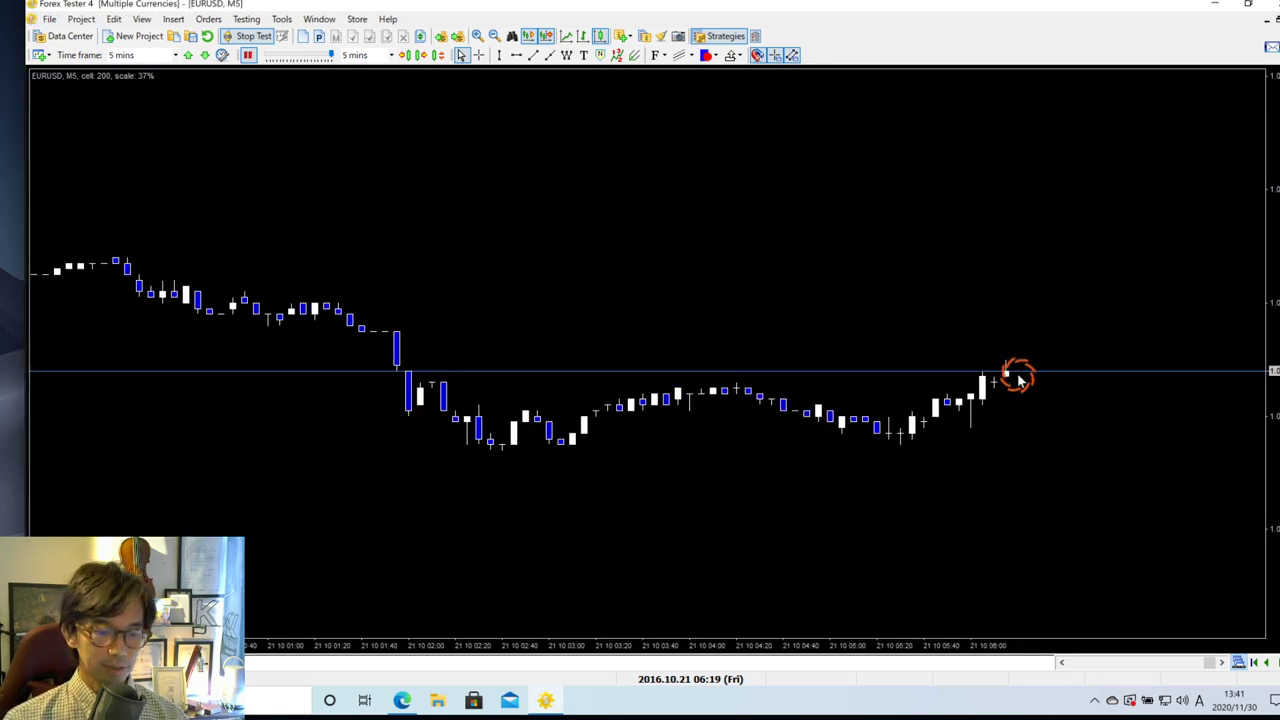
pyautogui.moveTo(780, 216); pyautogui.dragTo(1064, 220)
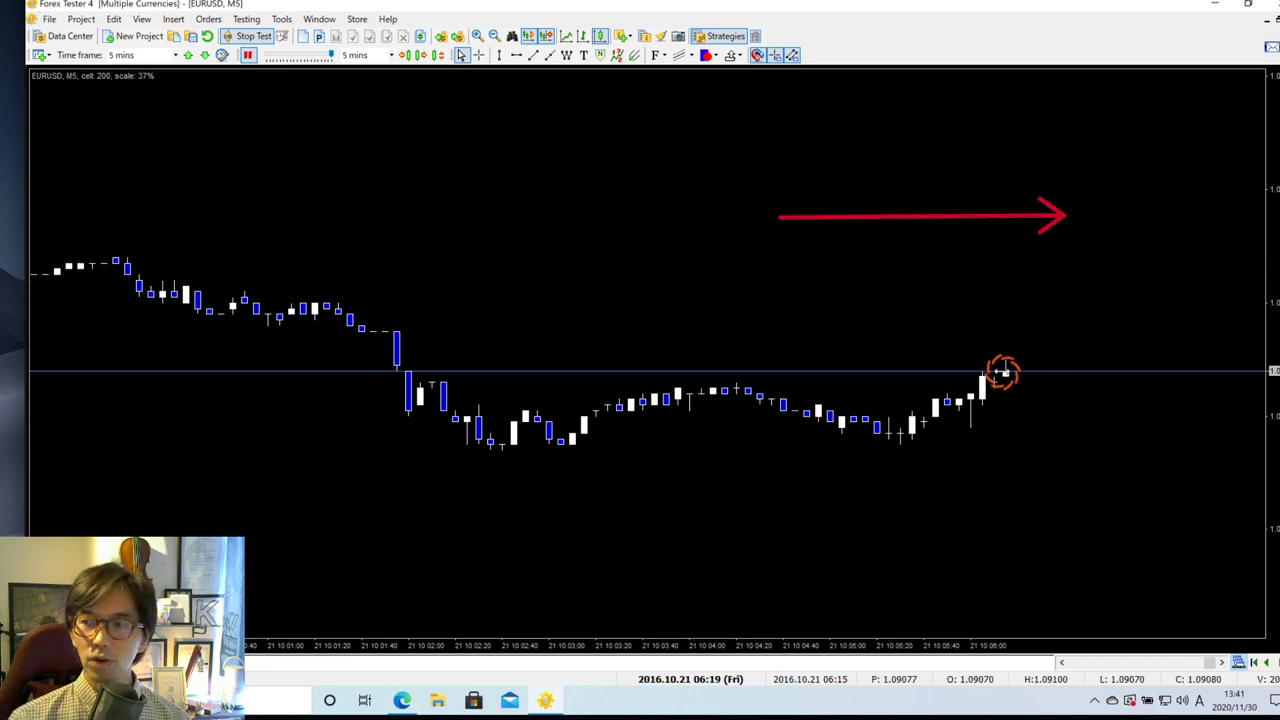
pyautogui.moveTo(1019, 374); pyautogui.dragTo(1078, 300)
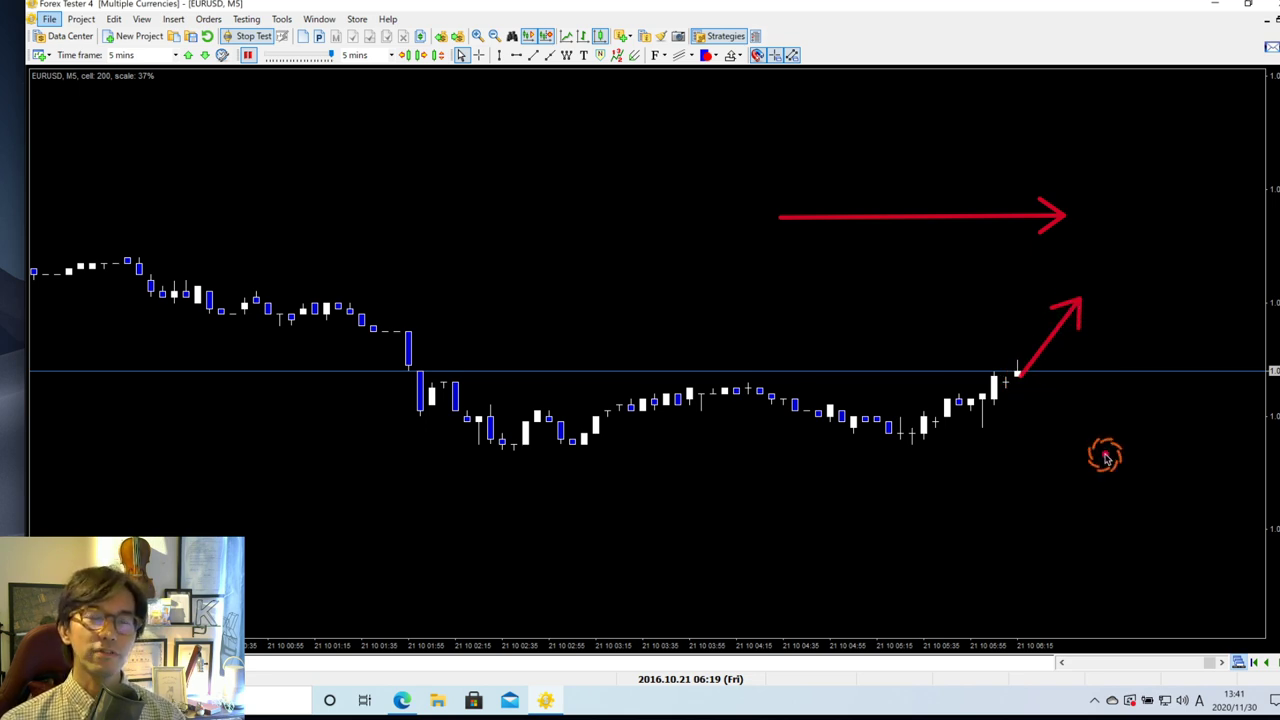
pyautogui.press('Escape')
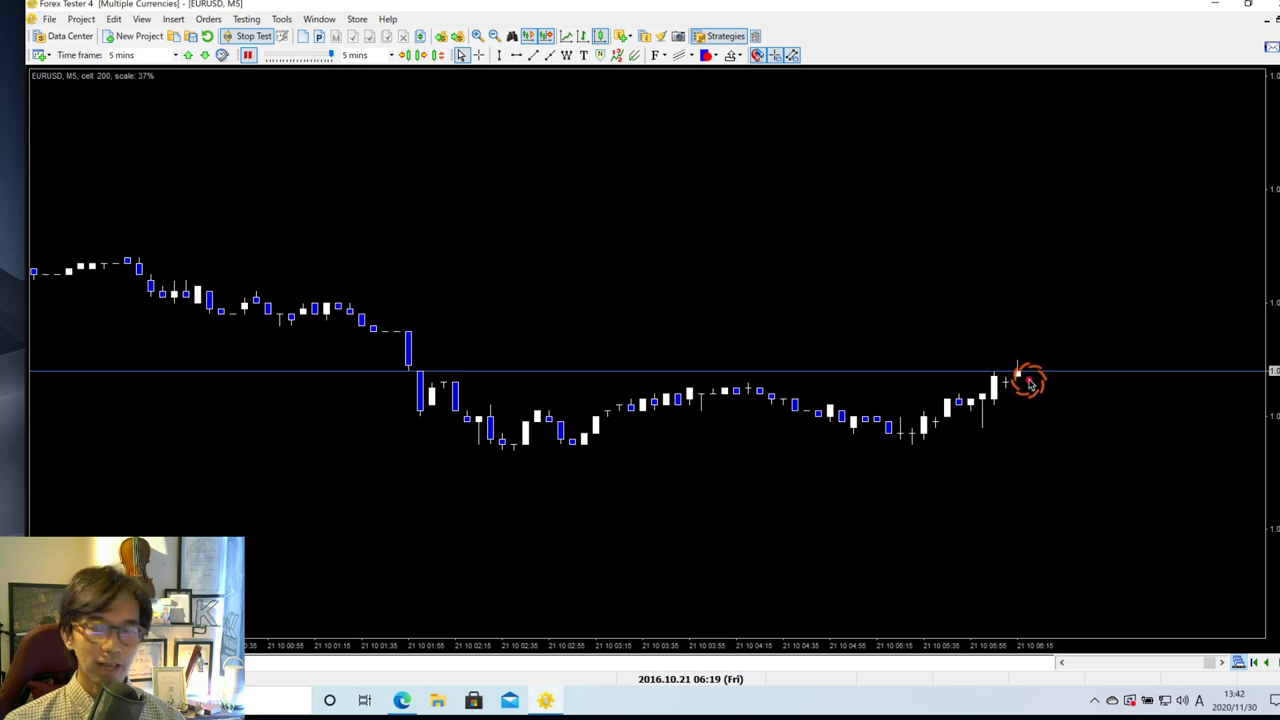
# Step: Draw another rising arrow from the latest M5 candle and clear it
pyautogui.moveTo(1015, 377); pyautogui.dragTo(1077, 317)
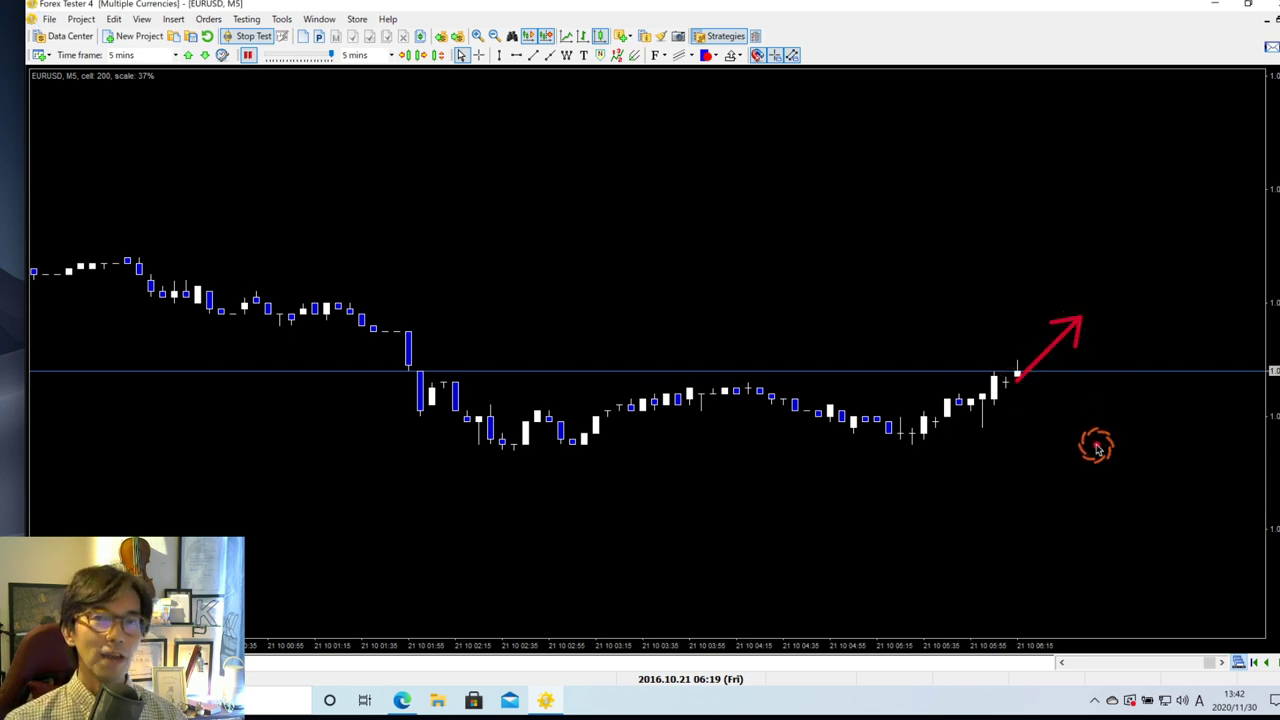
pyautogui.press('Escape')
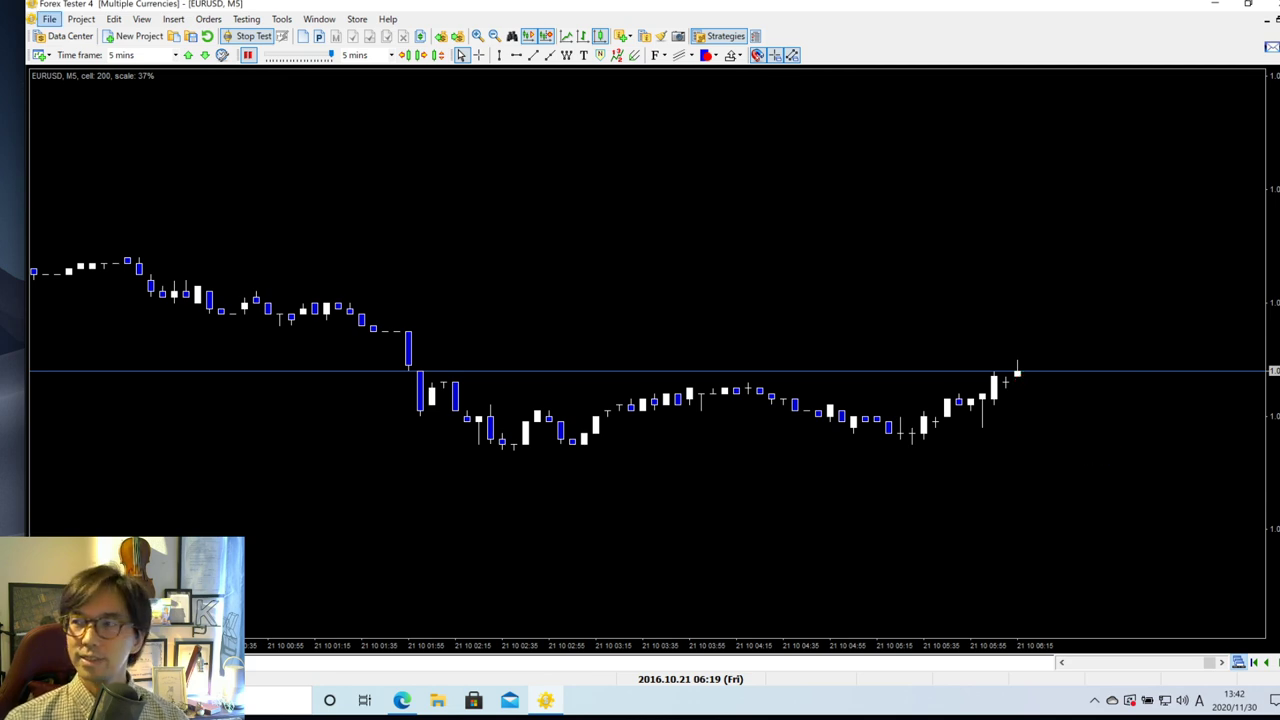
pyautogui.click(1189, 239)
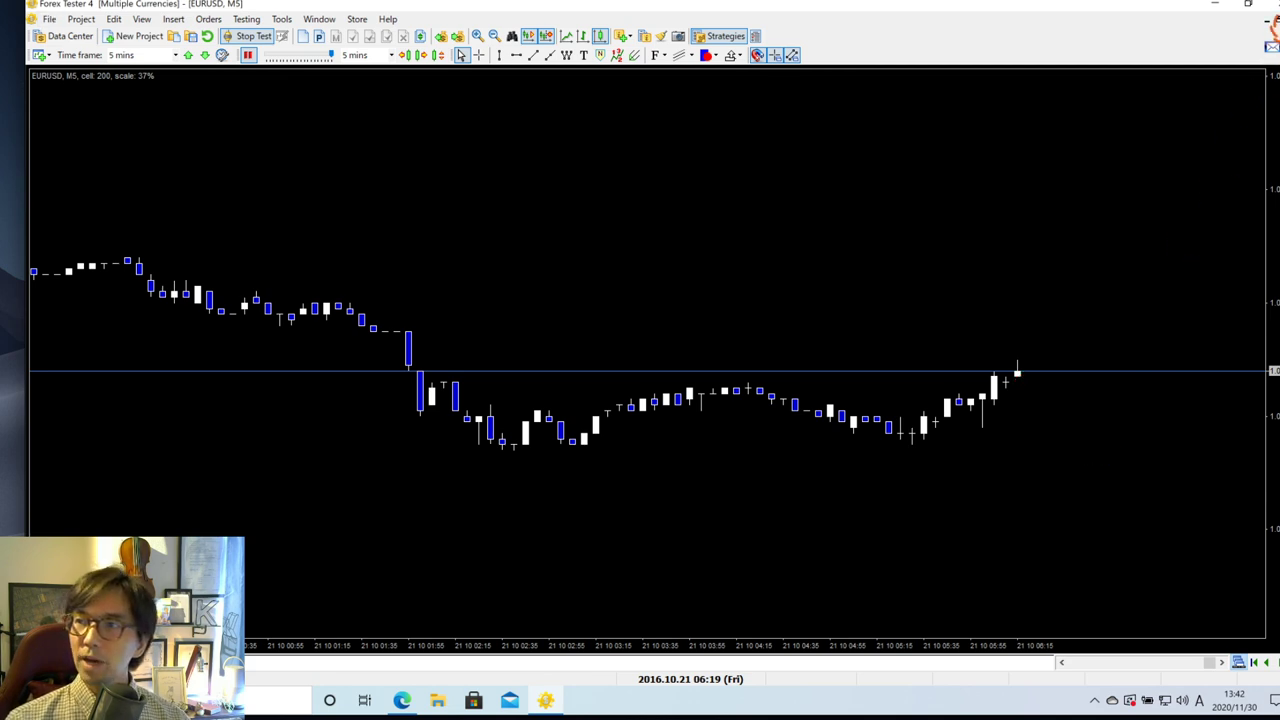
# Step: Restore the tiled layout with the test at 07:14, mark the H1 teal line, cloud end and yellow line end, and clear the marks
pyautogui.click(1277, 20)
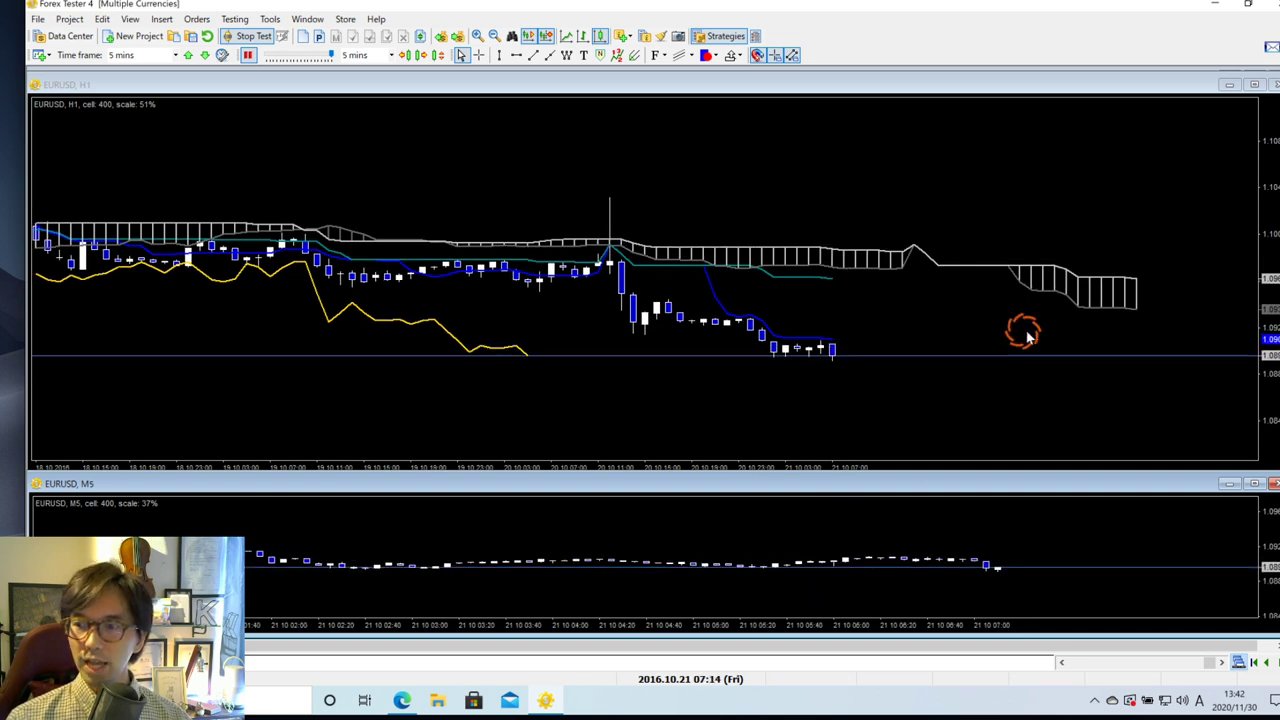
pyautogui.press('alt')
pyautogui.moveTo(796, 295); pyautogui.dragTo(823, 306)
pyautogui.moveTo(1127, 296); pyautogui.dragTo(1158, 306)
pyautogui.moveTo(550, 375)
pyautogui.mouseDown()
pyautogui.moveTo(488, 362)
pyautogui.moveTo(543, 374)
pyautogui.mouseUp()
pyautogui.press('Escape')
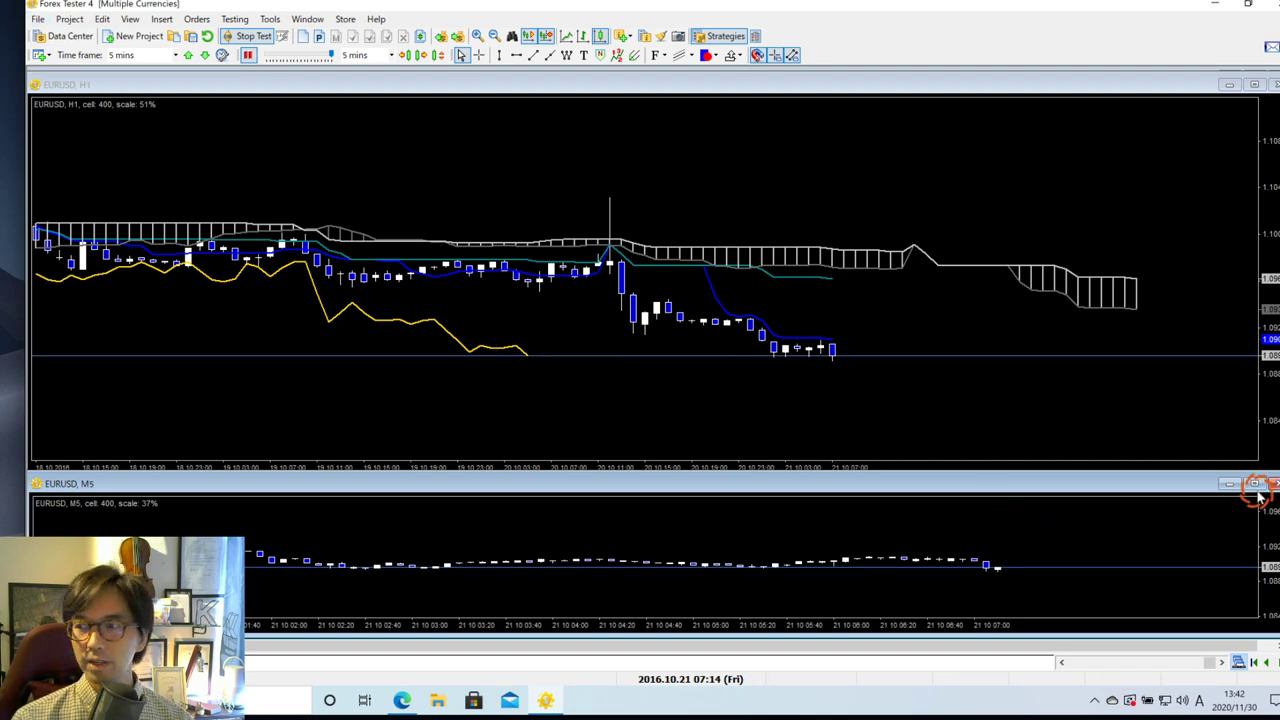
# Step: Maximize the M5 chart with the test at 07:44 and bracket the narrow range after the sharp drop with two horizontal lines
pyautogui.click(1255, 483)
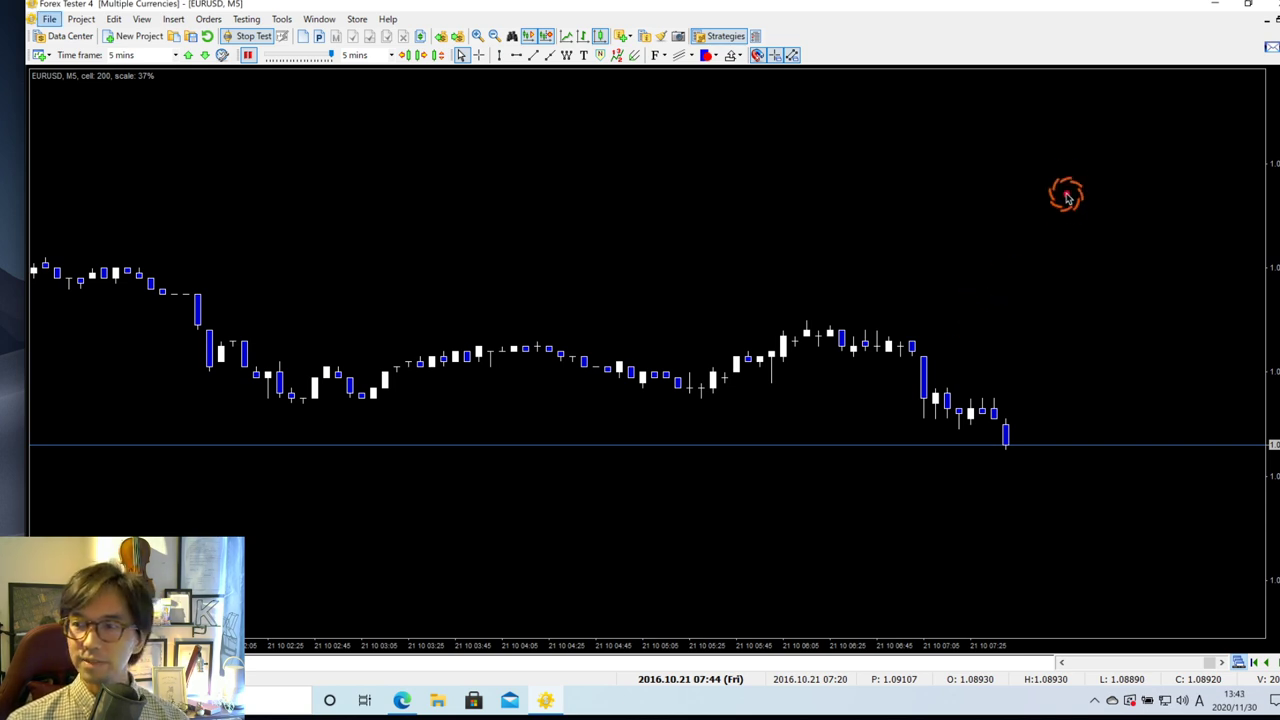
pyautogui.moveTo(1068, 178); pyautogui.dragTo(984, 390)
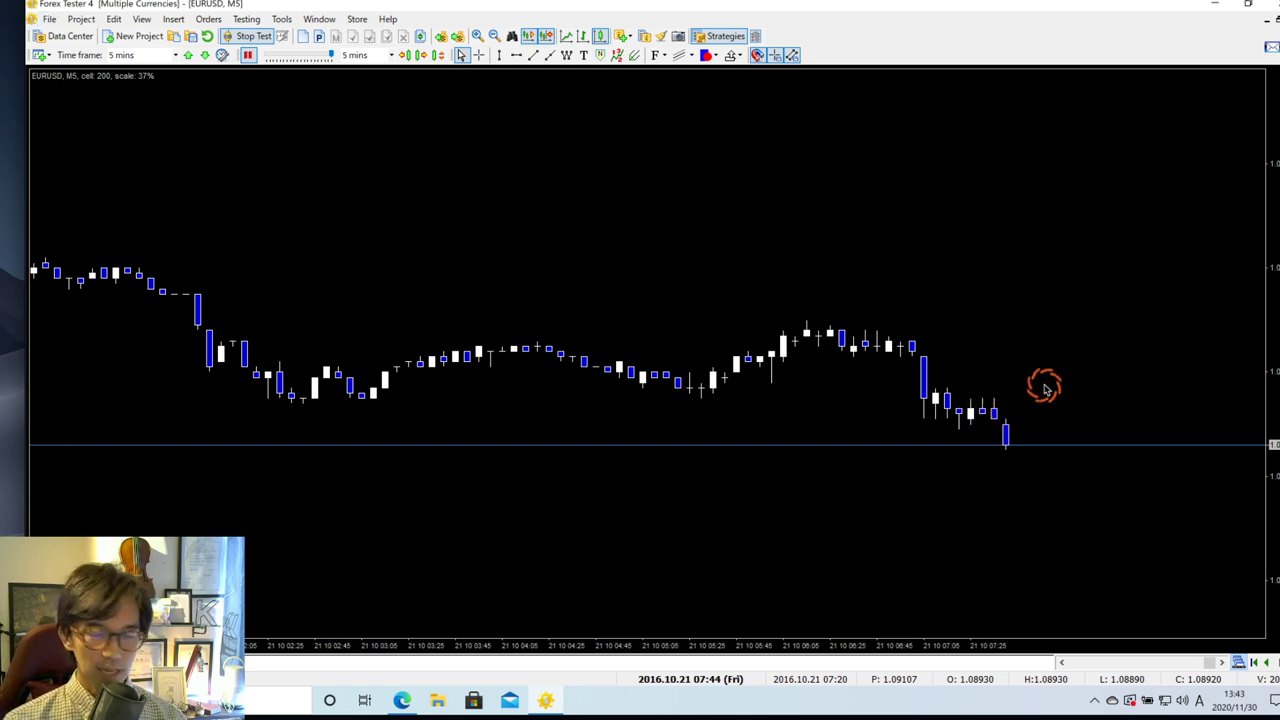
pyautogui.moveTo(925, 389); pyautogui.dragTo(1010, 389)
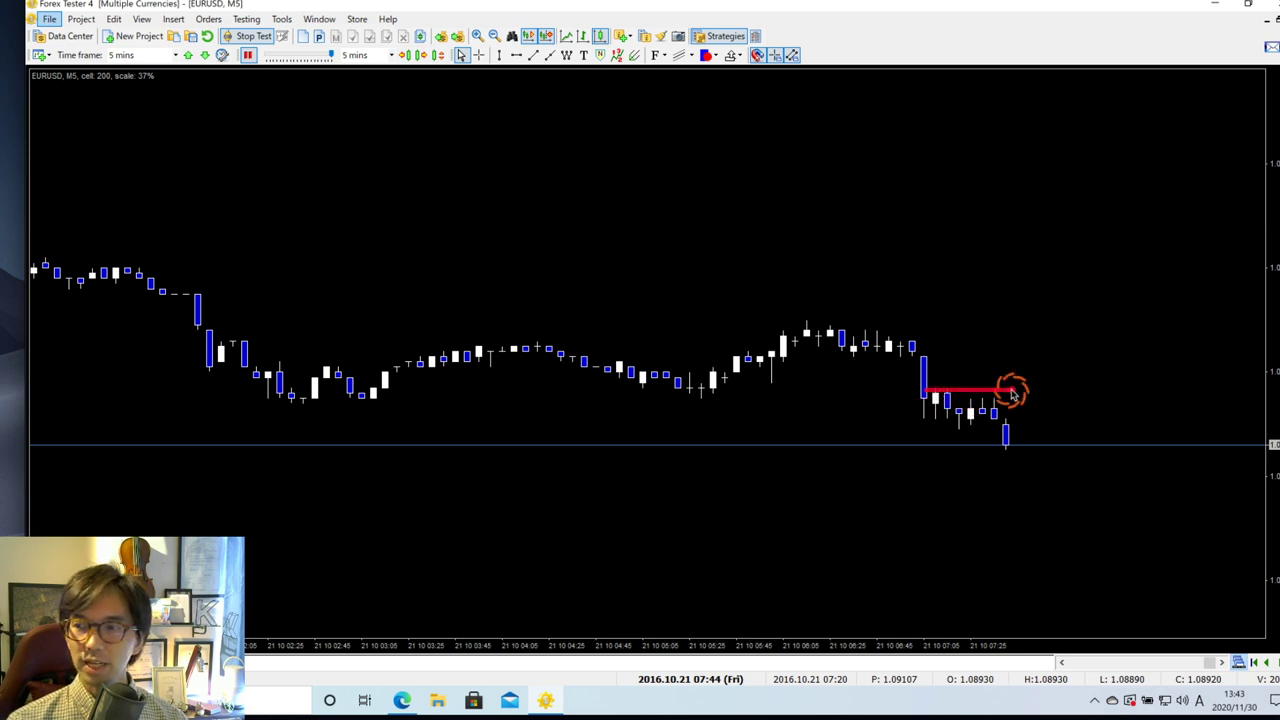
pyautogui.moveTo(930, 429); pyautogui.dragTo(1018, 428)
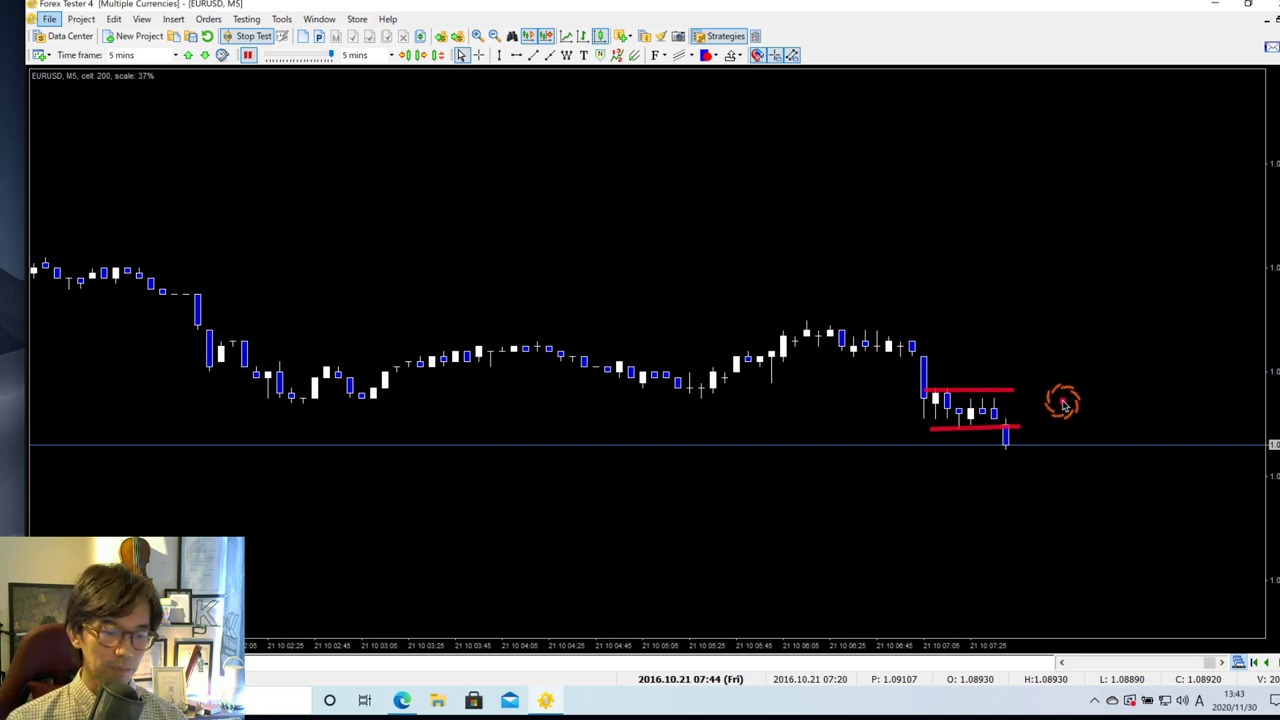
# Step: Clear the range lines and sketch a rising arrow, a pin bar at its top and a falling arrow above the M5 candles
pyautogui.press('Escape')
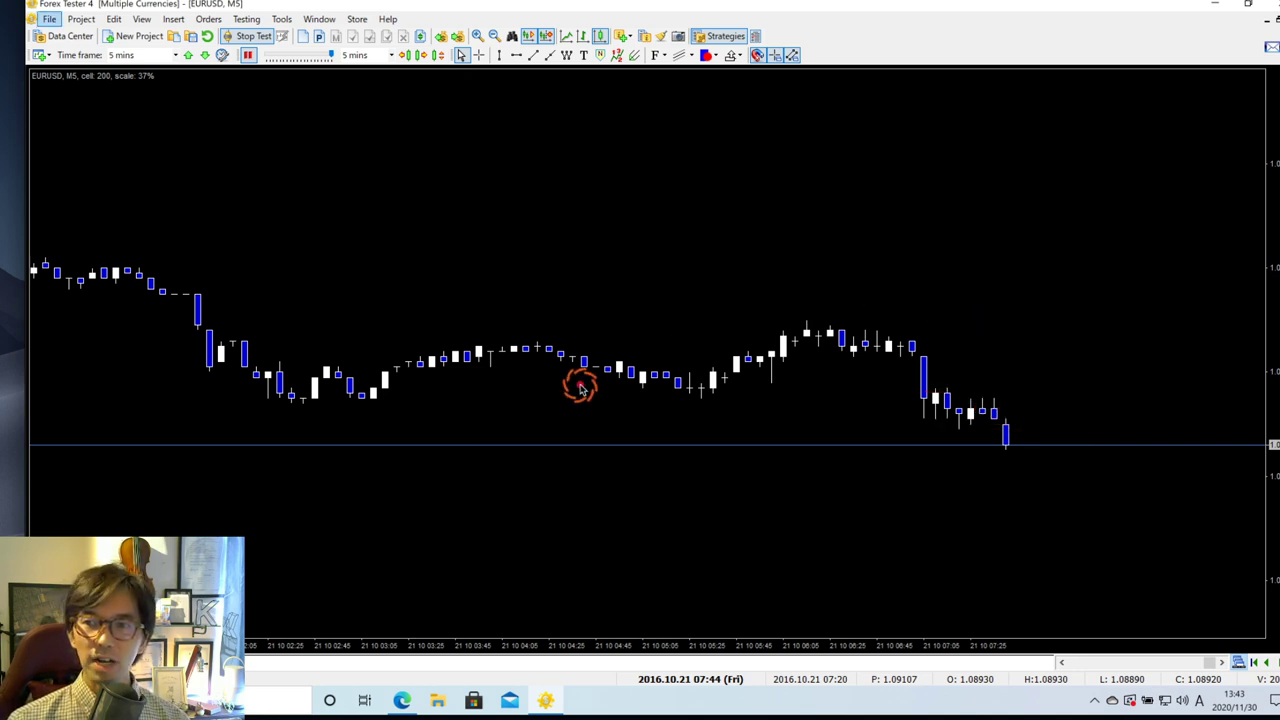
pyautogui.moveTo(580, 388); pyautogui.dragTo(792, 199)
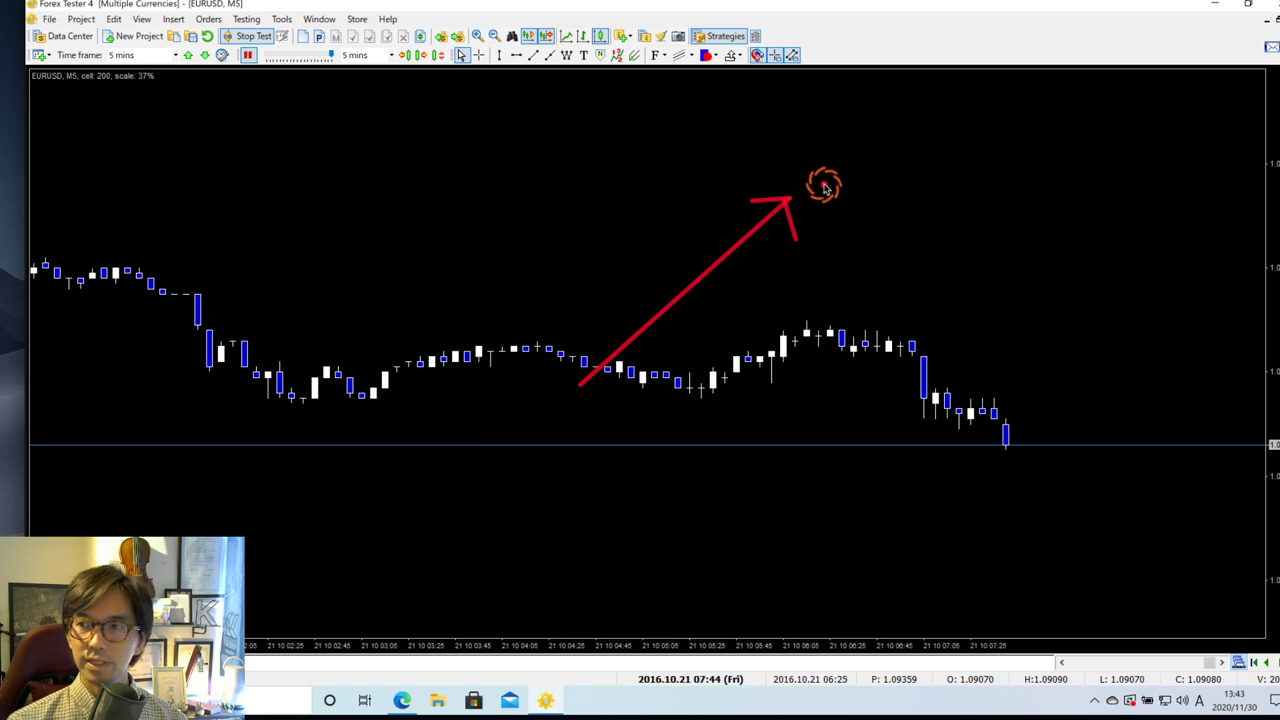
pyautogui.moveTo(824, 187); pyautogui.dragTo(877, 185)
pyautogui.moveTo(850, 128)
pyautogui.mouseDown()
pyautogui.moveTo(850, 190)
pyautogui.moveTo(986, 296)
pyautogui.mouseUp()
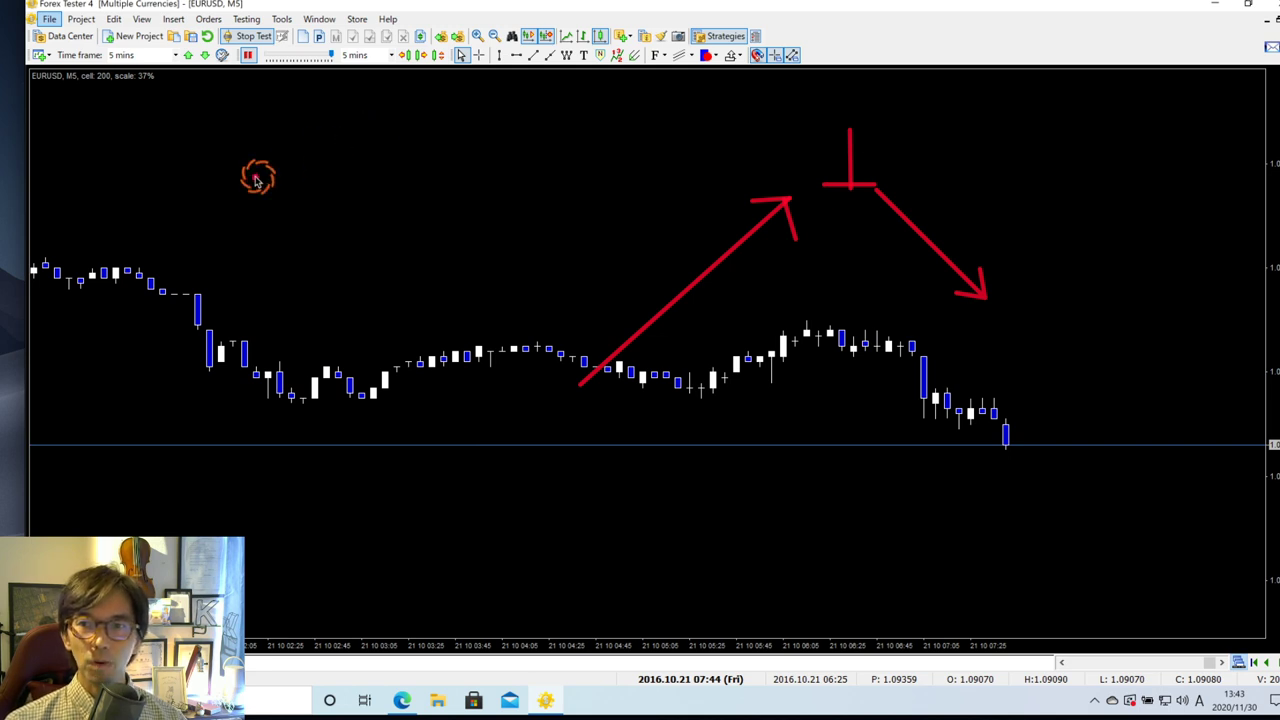
# Step: Sketch a sideways arrow, pin bar and sideways arrow for contrast, circle the pin bar after the rising arrow, and clear the sketches
pyautogui.moveTo(186, 171); pyautogui.dragTo(409, 178)
pyautogui.moveTo(381, 133)
pyautogui.mouseDown()
pyautogui.moveTo(381, 178)
pyautogui.moveTo(518, 163)
pyautogui.mouseUp()
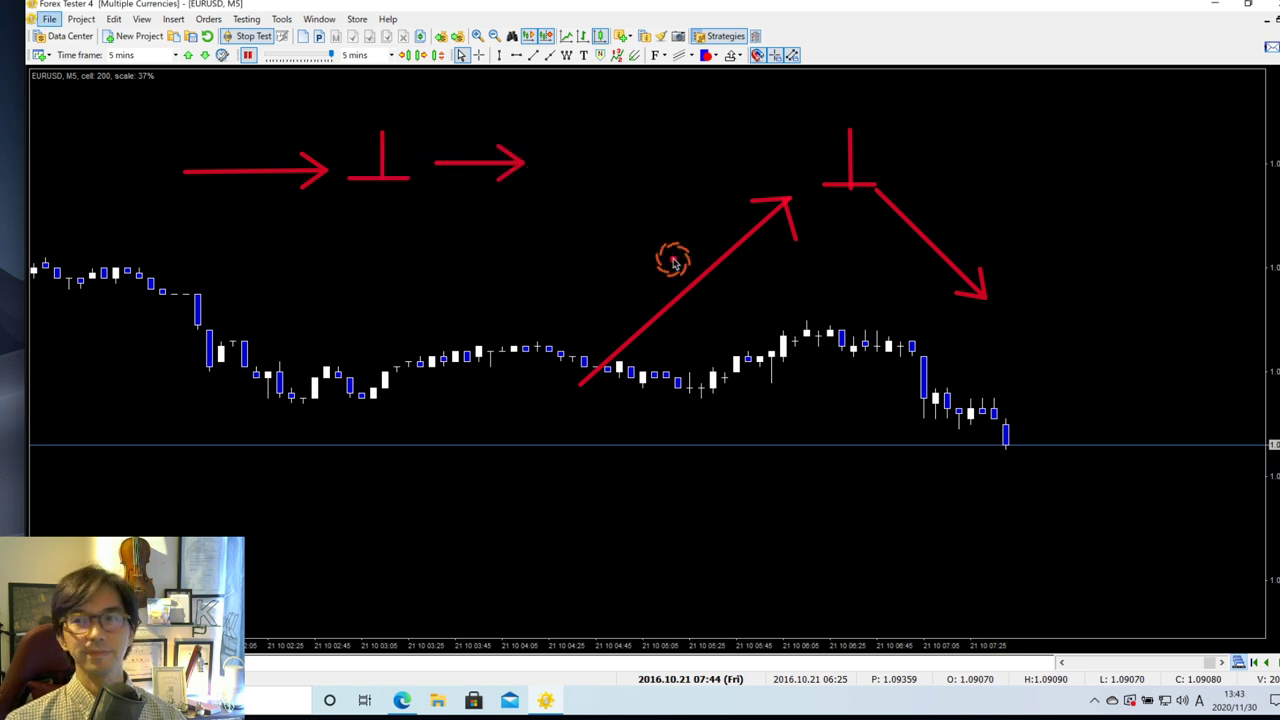
pyautogui.moveTo(843, 211)
pyautogui.mouseDown()
pyautogui.moveTo(786, 194)
pyautogui.moveTo(871, 109)
pyautogui.moveTo(887, 207)
pyautogui.moveTo(827, 228)
pyautogui.mouseUp()
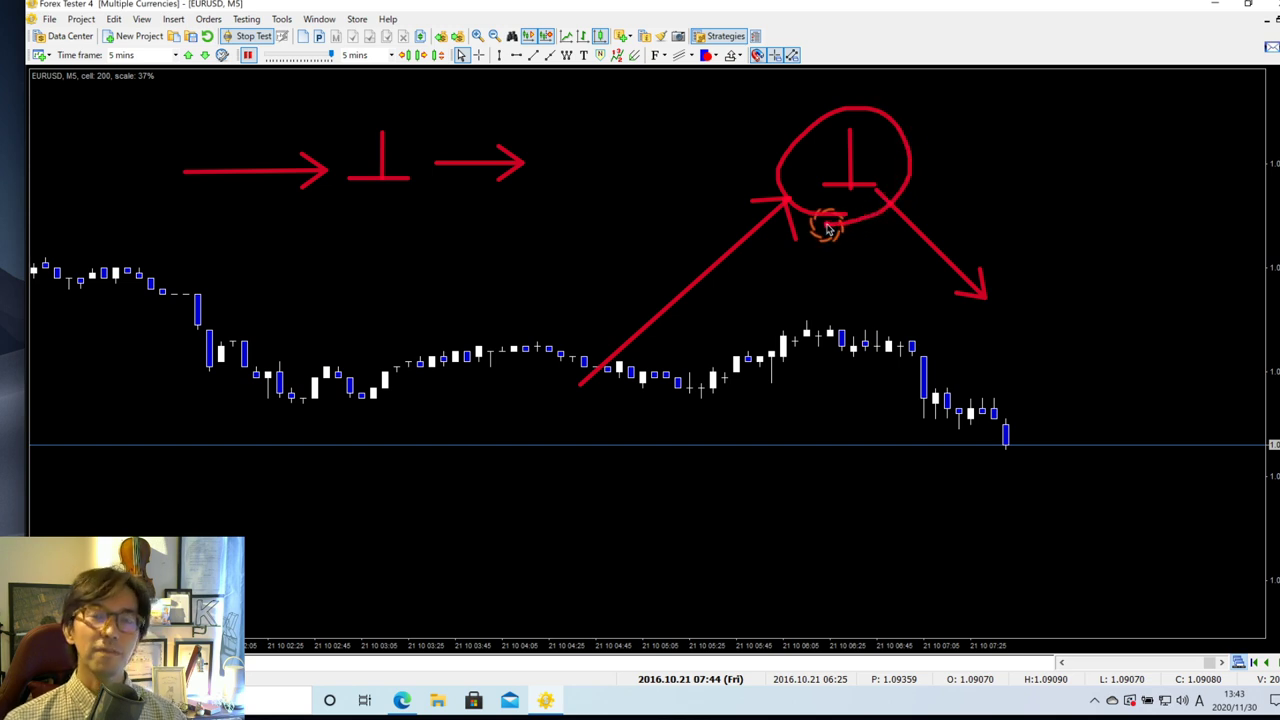
pyautogui.press('Escape')
# Step: With the test at 08:14, mark the pin bar at the low with rebound and downward arrows, add a downtrend arrow above, and clear everything
pyautogui.press('alt')
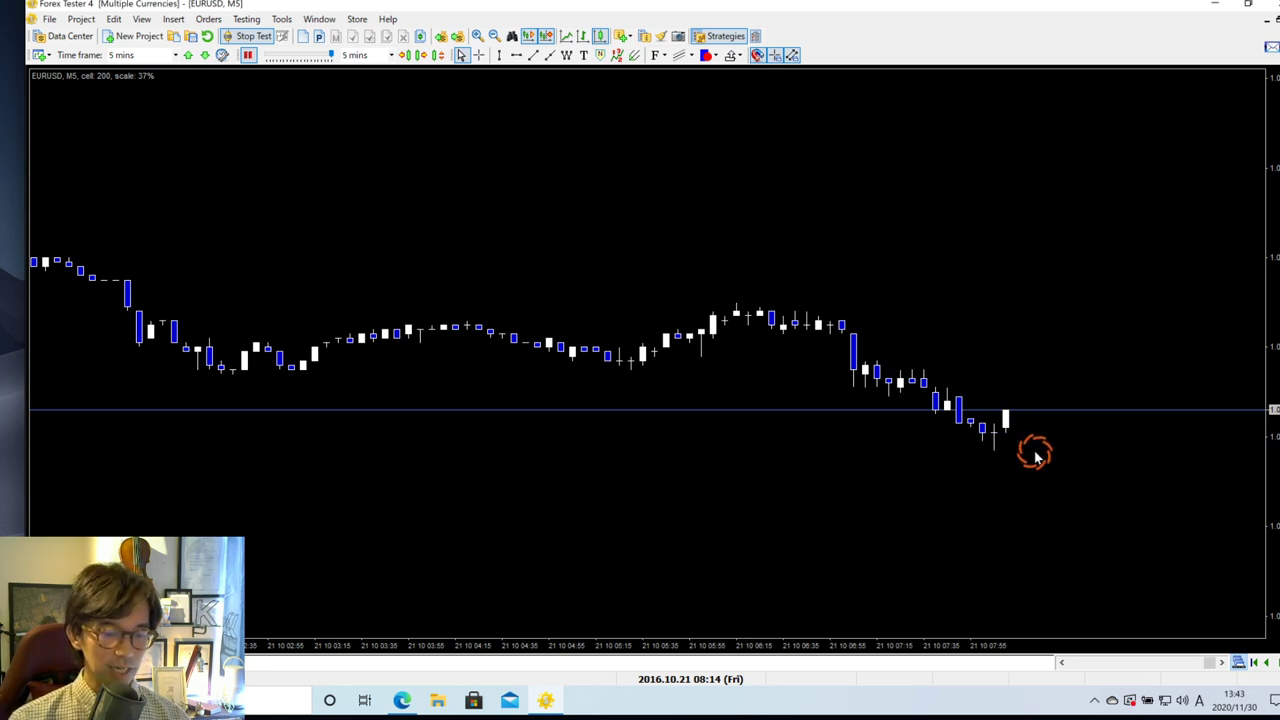
pyautogui.press('alt')
pyautogui.moveTo(997, 456)
pyautogui.mouseDown()
pyautogui.moveTo(999, 428)
pyautogui.moveTo(990, 438)
pyautogui.moveTo(1046, 377)
pyautogui.moveTo(1047, 398)
pyautogui.mouseUp()
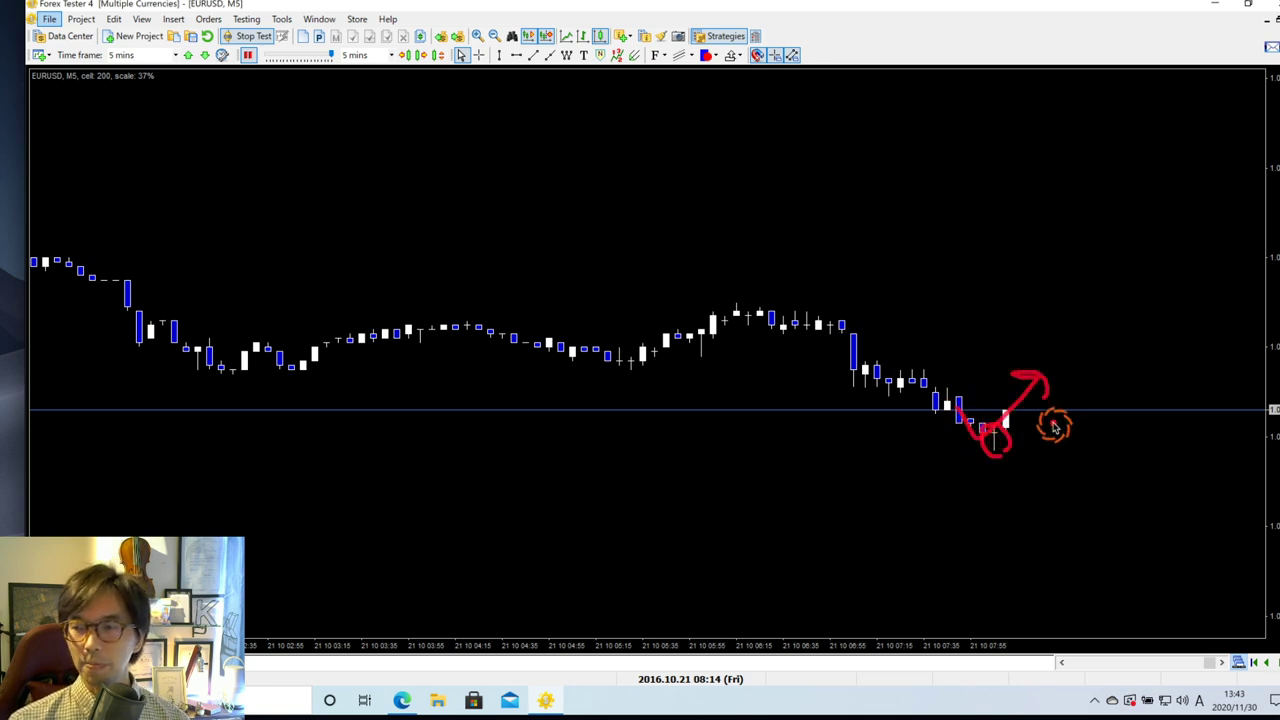
pyautogui.moveTo(817, 145); pyautogui.dragTo(976, 241)
pyautogui.moveTo(964, 224); pyautogui.dragTo(960, 243)
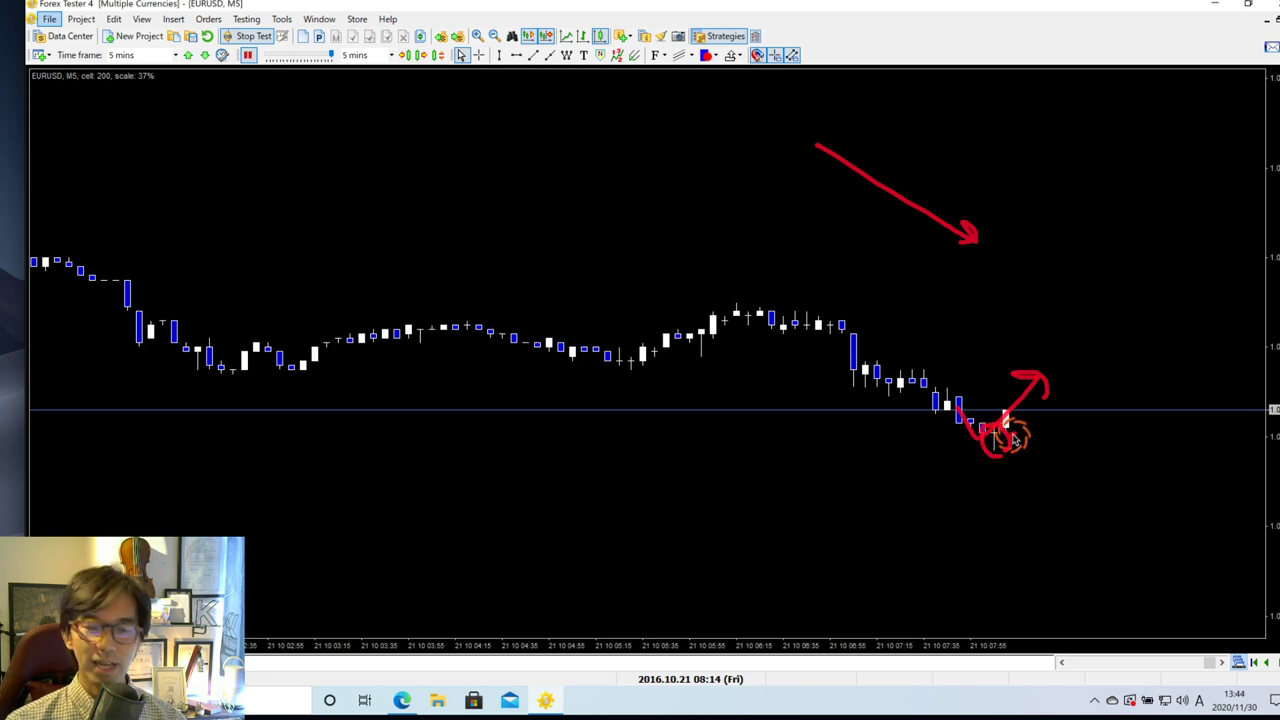
pyautogui.moveTo(1013, 438)
pyautogui.mouseDown()
pyautogui.moveTo(1023, 420)
pyautogui.moveTo(1100, 523)
pyautogui.moveTo(1116, 521)
pyautogui.mouseUp()
pyautogui.press('Escape')
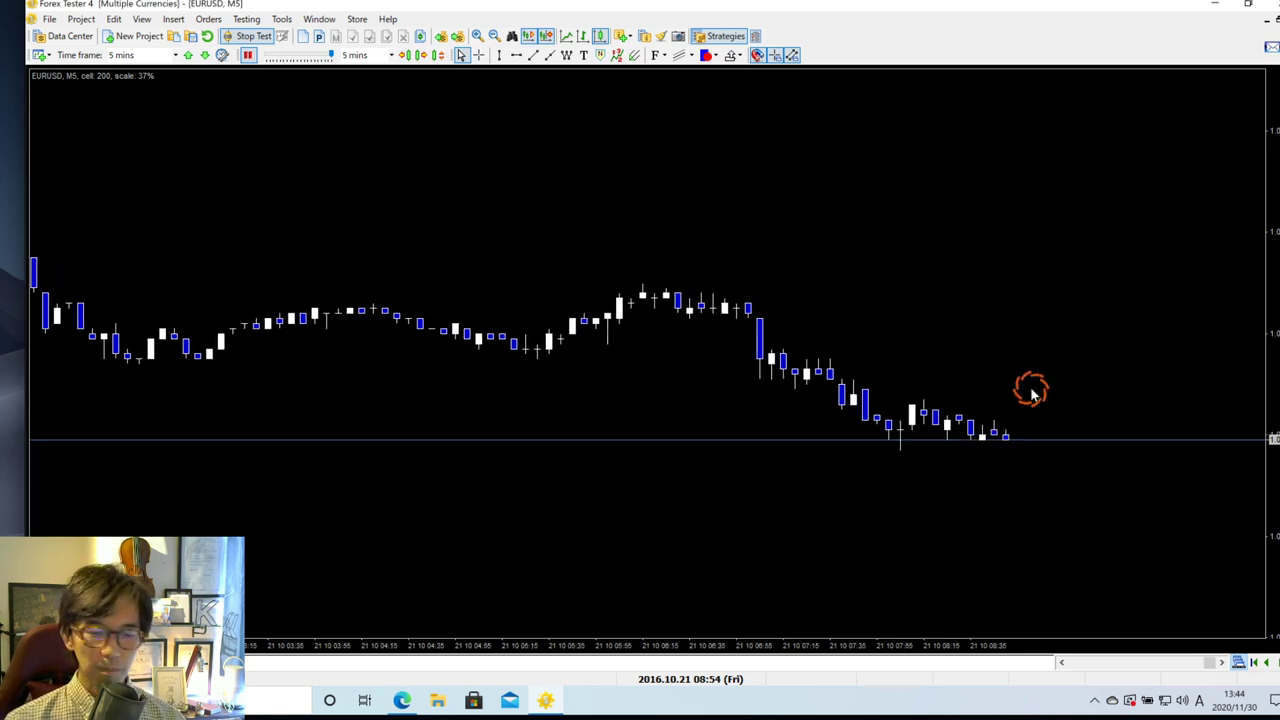
# Step: With the test at 08:54, underline the recent lows, add arrows at the latest candle for a break below and a rebound, and clear them
pyautogui.moveTo(1063, 294); pyautogui.dragTo(998, 416)
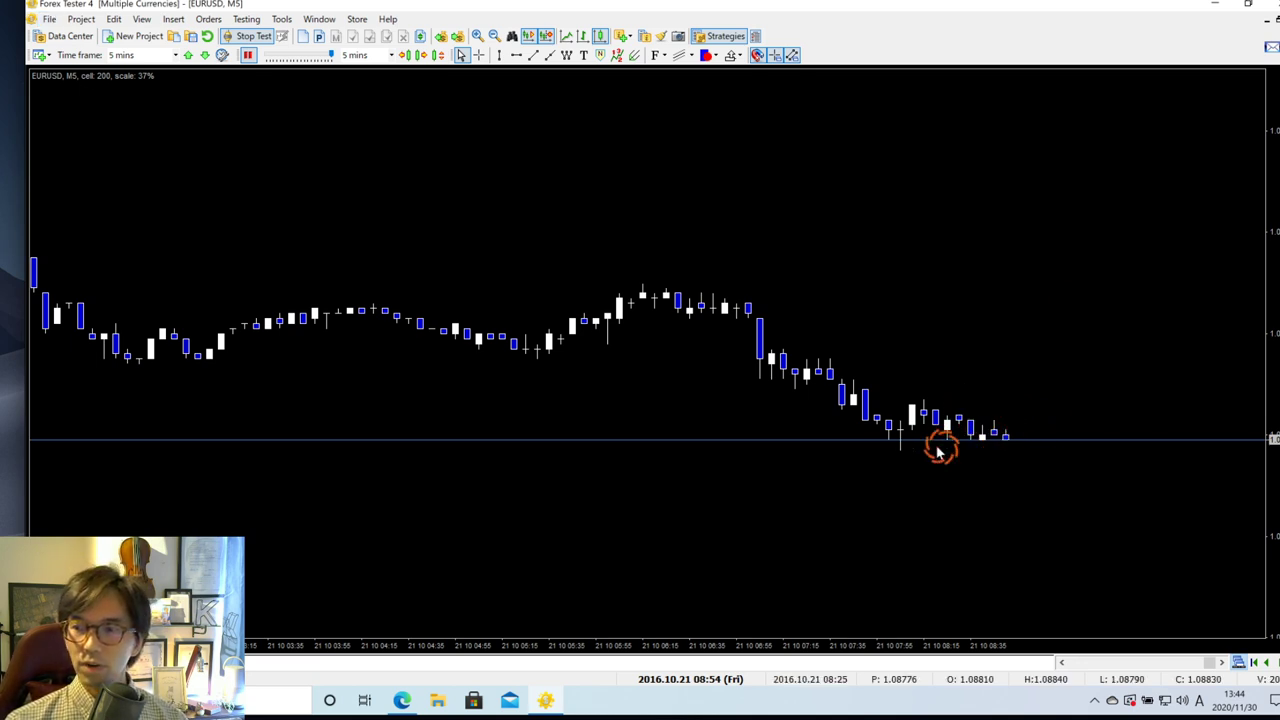
pyautogui.moveTo(870, 453)
pyautogui.mouseDown()
pyautogui.moveTo(1066, 457)
pyautogui.moveTo(1019, 459)
pyautogui.moveTo(1022, 479)
pyautogui.mouseUp()
pyautogui.moveTo(1052, 336)
pyautogui.mouseDown()
pyautogui.moveTo(997, 409)
pyautogui.moveTo(1013, 415)
pyautogui.mouseUp()
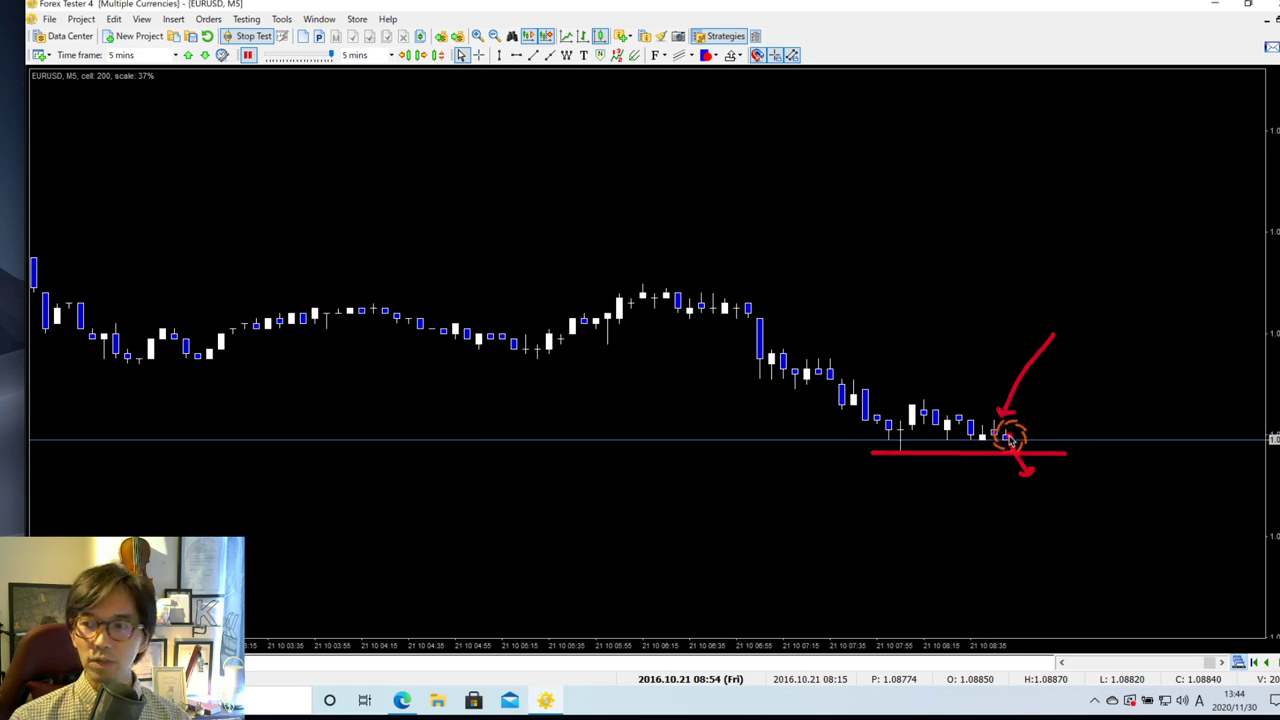
pyautogui.moveTo(1020, 434)
pyautogui.mouseDown()
pyautogui.moveTo(1034, 403)
pyautogui.moveTo(1056, 420)
pyautogui.mouseUp()
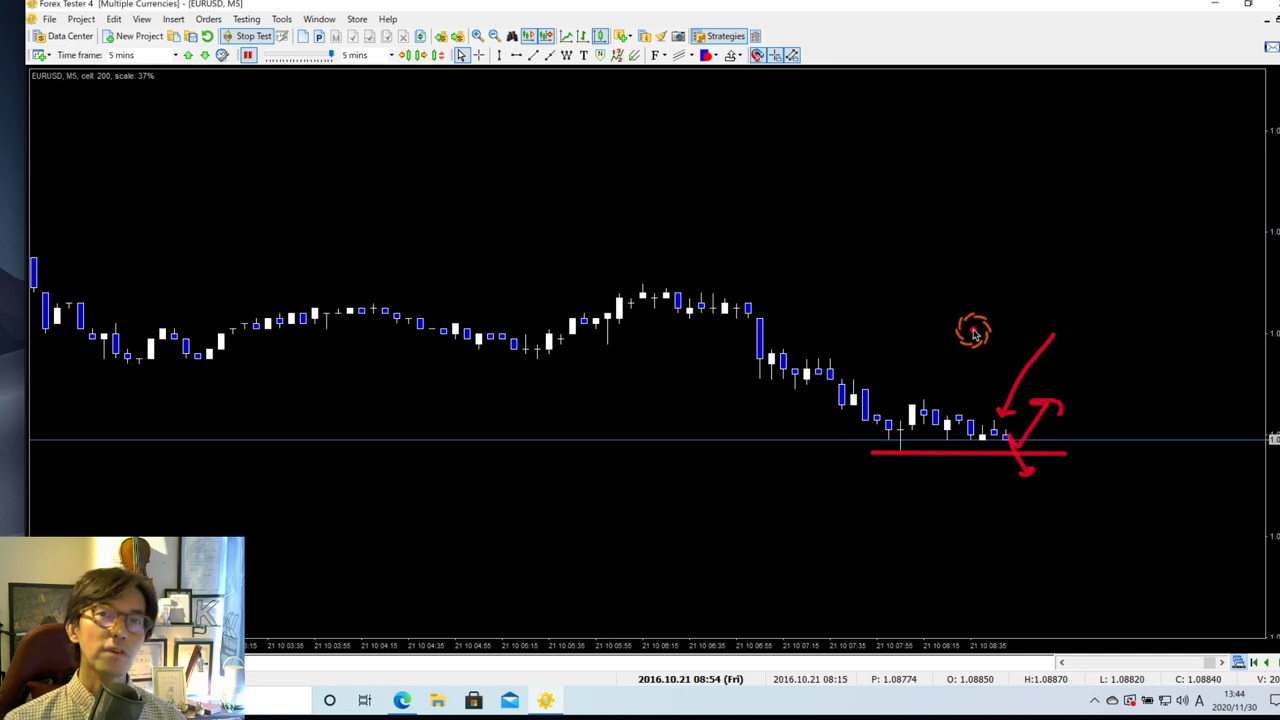
pyautogui.press('Escape')
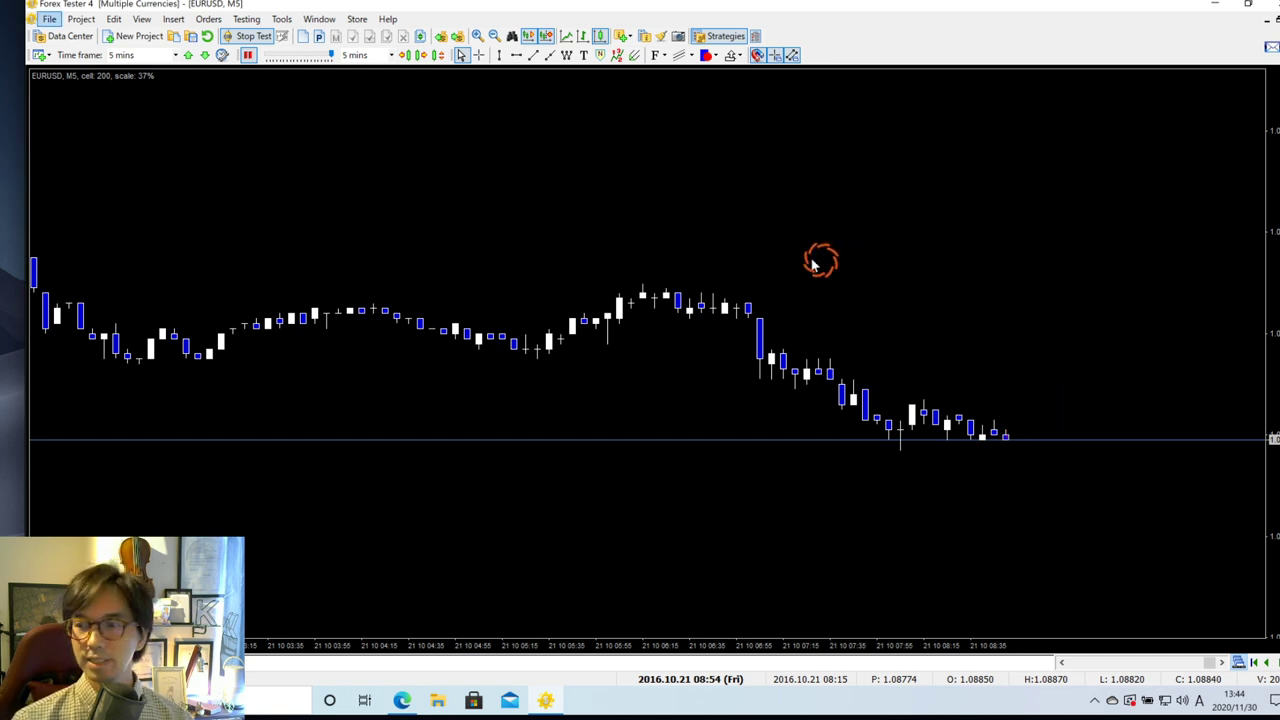
# Step: Advance the test to 09:29 and place a horizontal line along the recent M5 lows
pyautogui.click(760, 249)
pyautogui.press('F12')
pyautogui.press('F12')
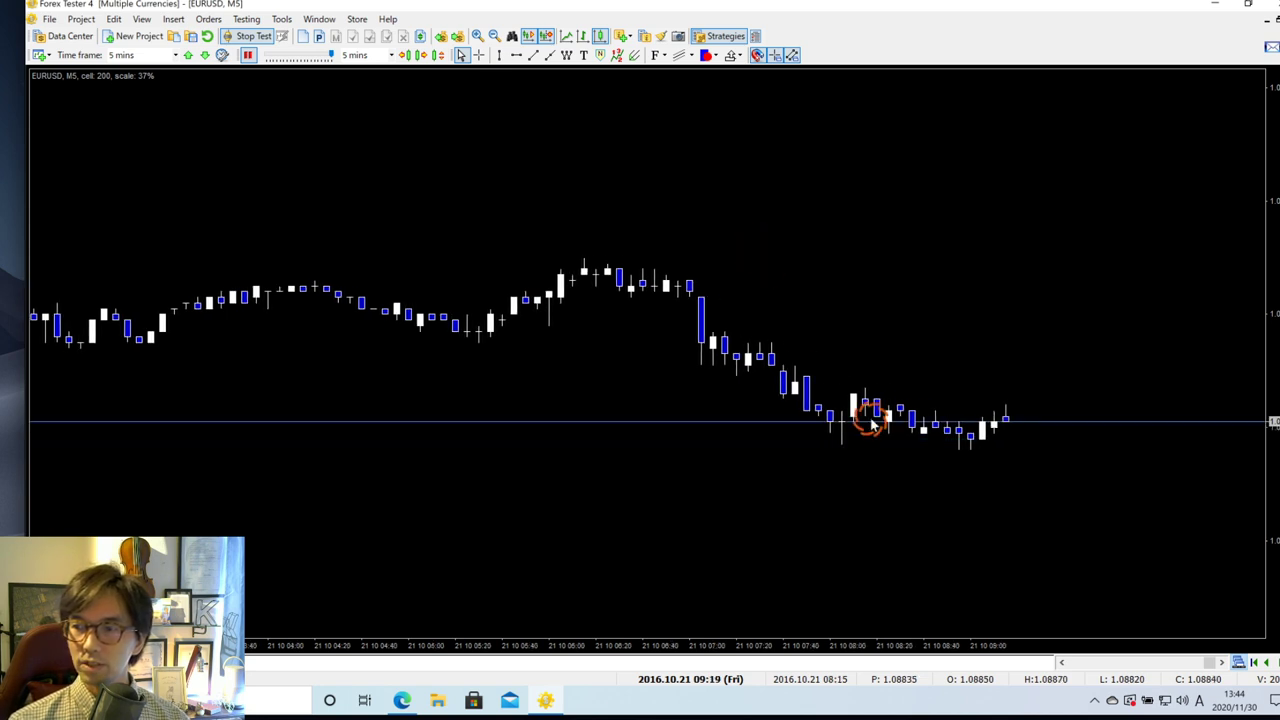
pyautogui.click(516, 55)
pyautogui.click(720, 315)
pyautogui.moveTo(722, 326); pyautogui.dragTo(852, 445)
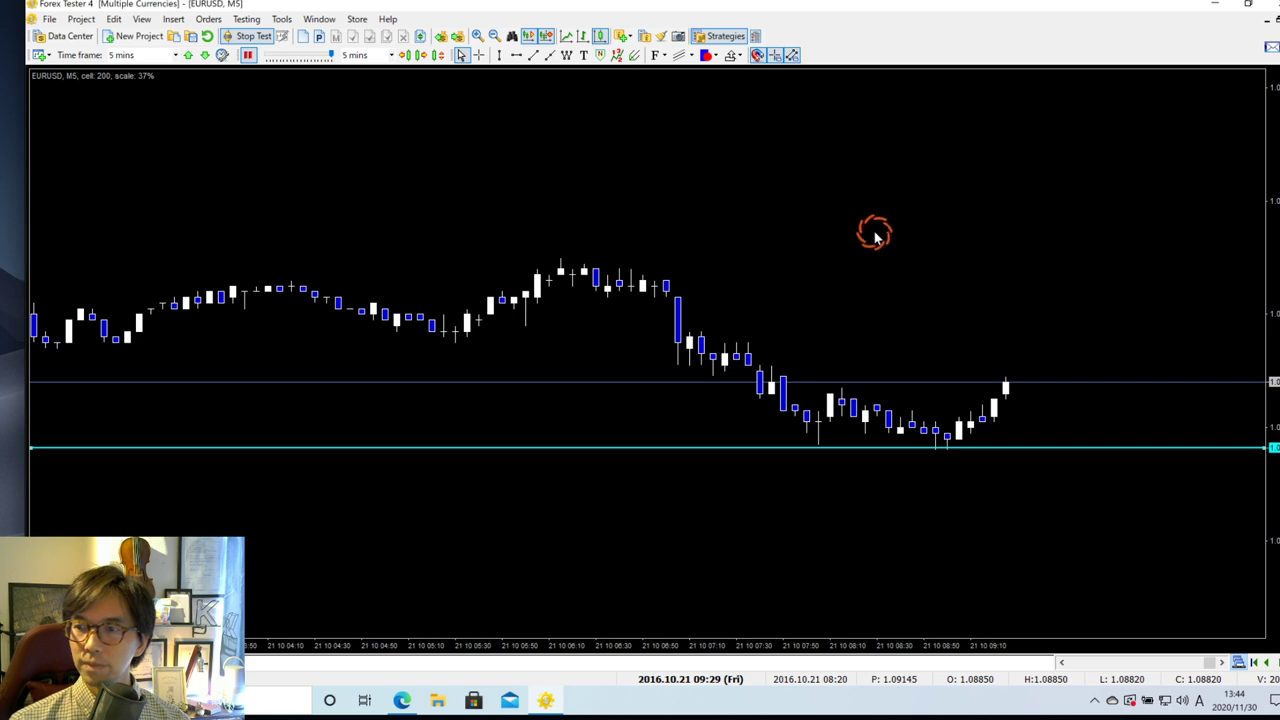
# Step: Point out the small candle before the latest rise, sketch trend arrows and a stop level around it, and clear the marks
pyautogui.press('alt')
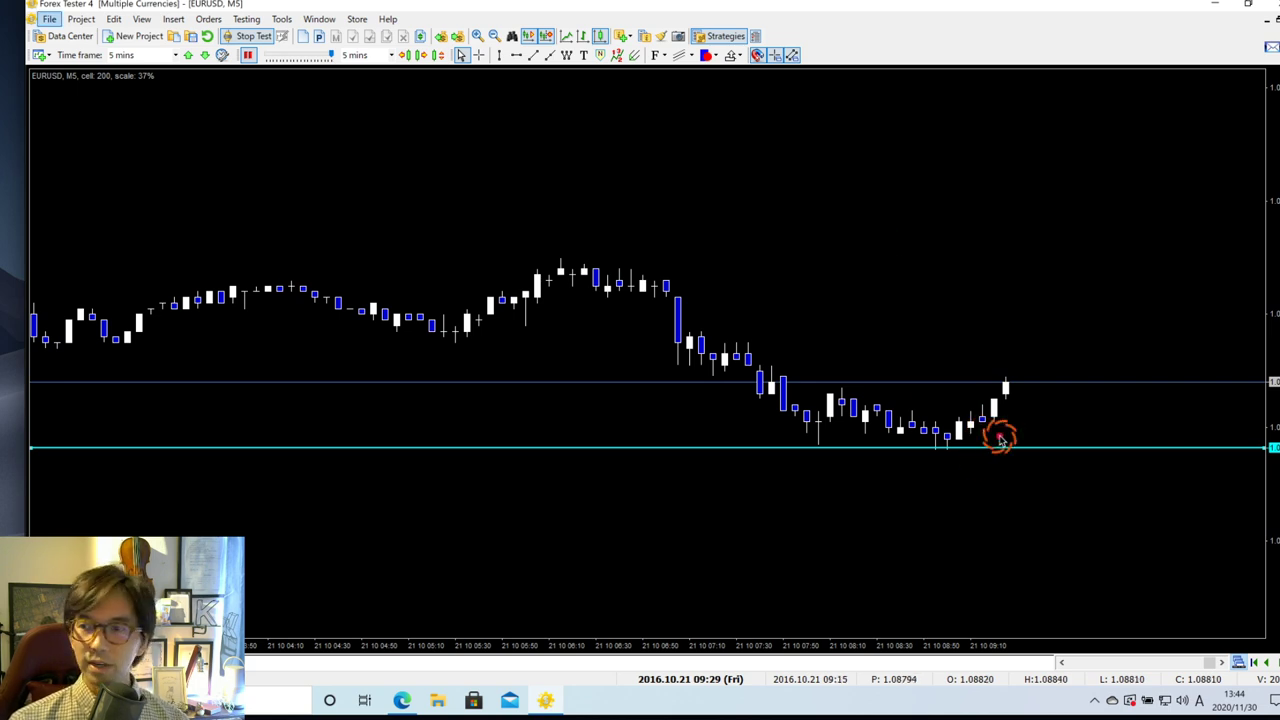
pyautogui.moveTo(1045, 490); pyautogui.dragTo(1001, 443)
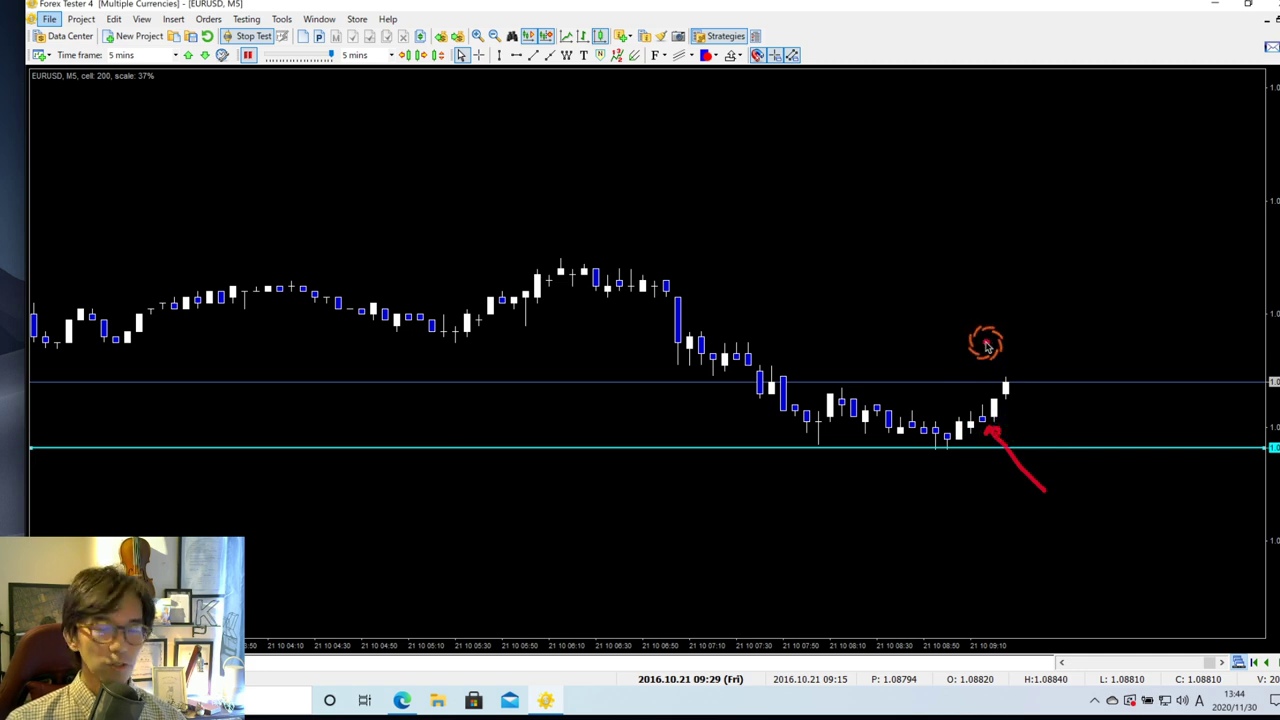
pyautogui.moveTo(933, 138)
pyautogui.mouseDown()
pyautogui.moveTo(1038, 209)
pyautogui.moveTo(1013, 212)
pyautogui.mouseUp()
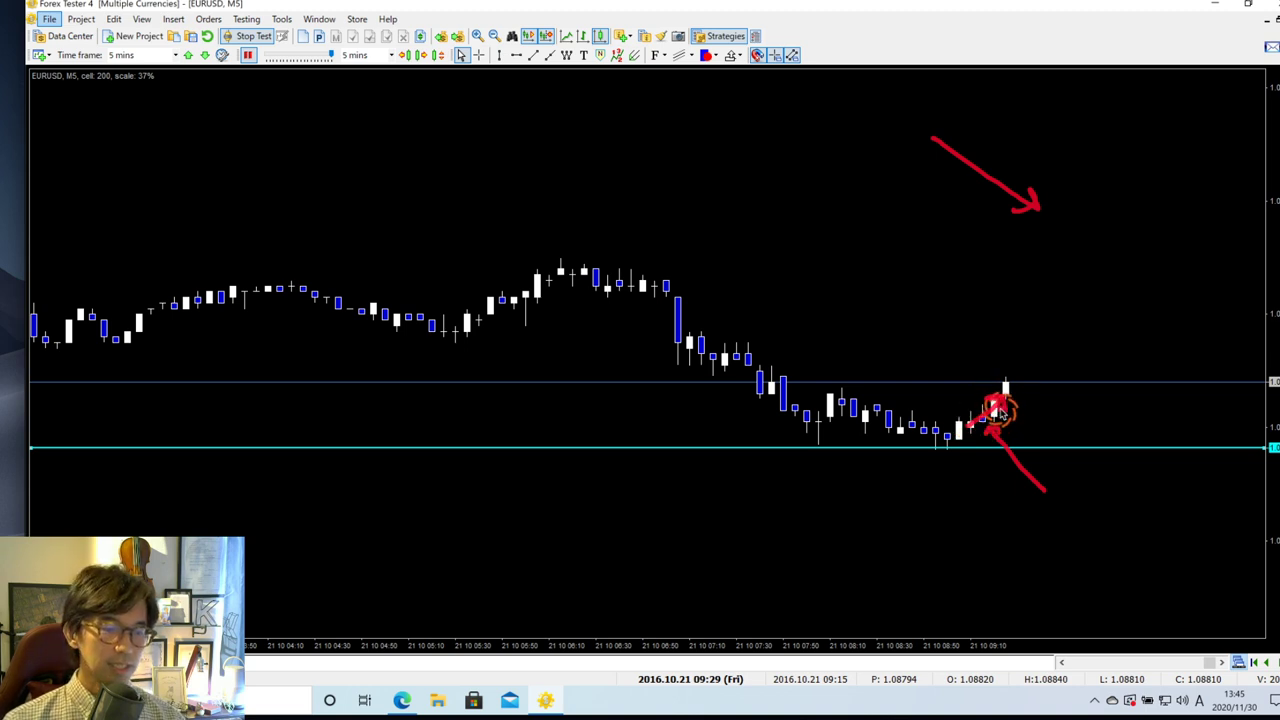
pyautogui.press('Escape')
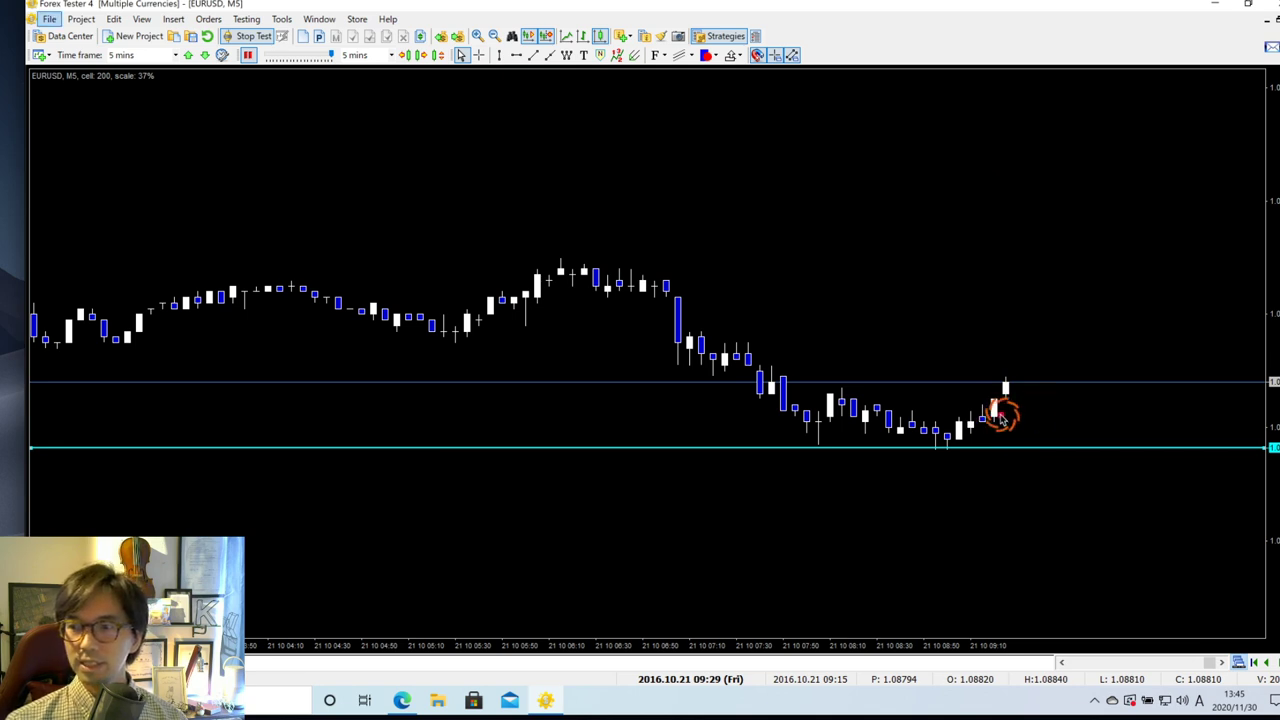
pyautogui.moveTo(926, 466)
pyautogui.mouseDown()
pyautogui.moveTo(971, 429)
pyautogui.moveTo(951, 429)
pyautogui.moveTo(1017, 449)
pyautogui.moveTo(1046, 434)
pyautogui.moveTo(1028, 453)
pyautogui.mouseUp()
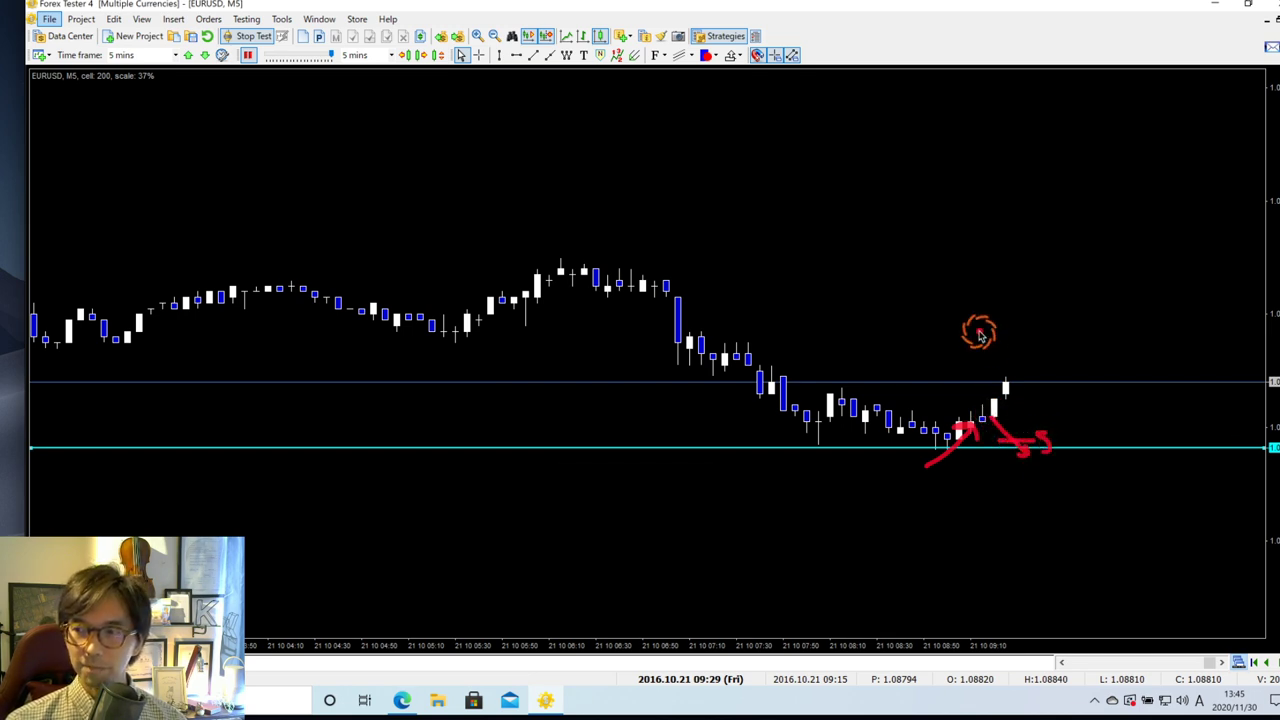
pyautogui.press('Escape')
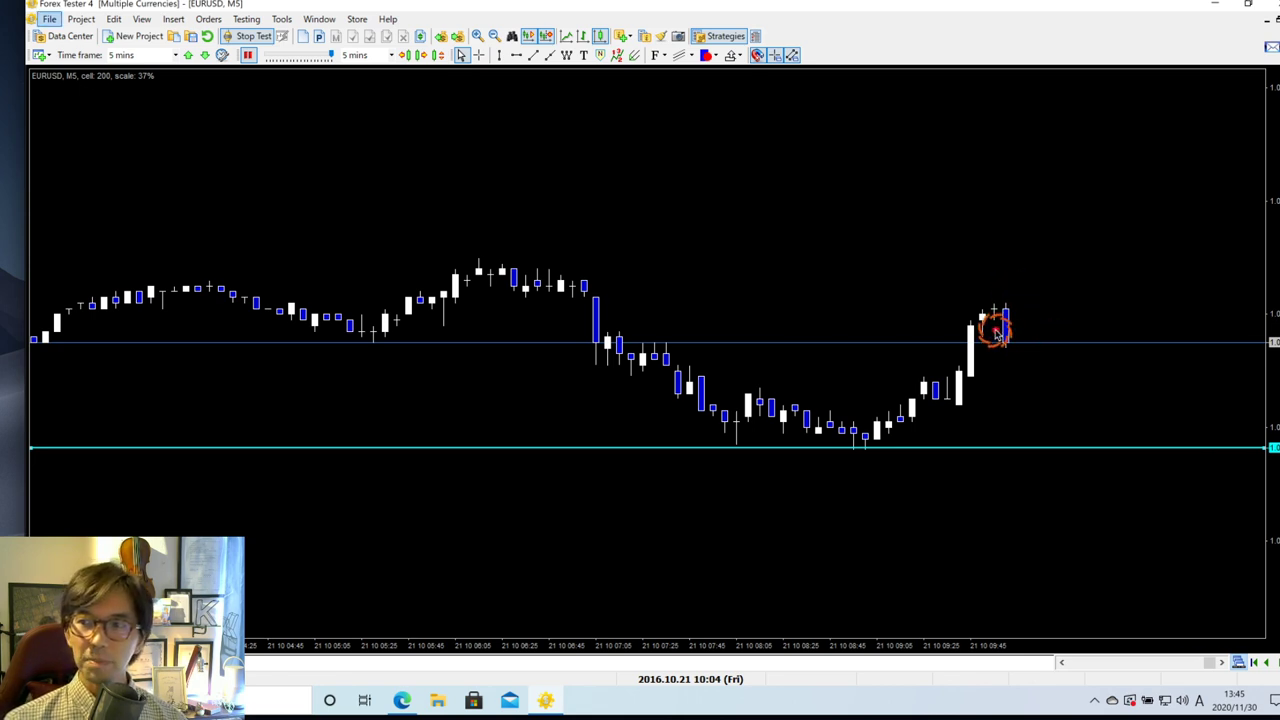
# Step: With the test at 10:04, circle the pin bar atop the rise, draw the rising and falling arrows around it, and clear the marks
pyautogui.moveTo(995, 325)
pyautogui.mouseDown()
pyautogui.moveTo(971, 322)
pyautogui.moveTo(1010, 293)
pyautogui.moveTo(1003, 333)
pyautogui.mouseUp()
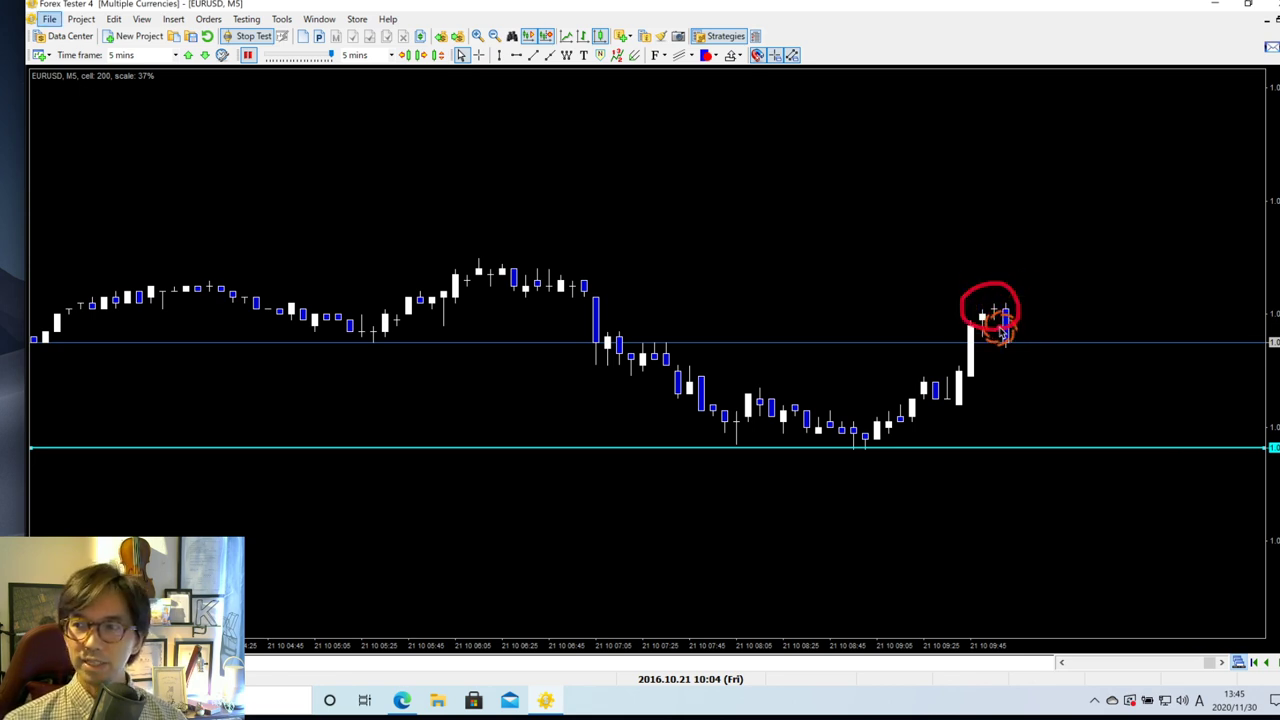
pyautogui.moveTo(909, 408)
pyautogui.mouseDown()
pyautogui.moveTo(966, 334)
pyautogui.moveTo(985, 353)
pyautogui.moveTo(1041, 352)
pyautogui.moveTo(1025, 325)
pyautogui.mouseUp()
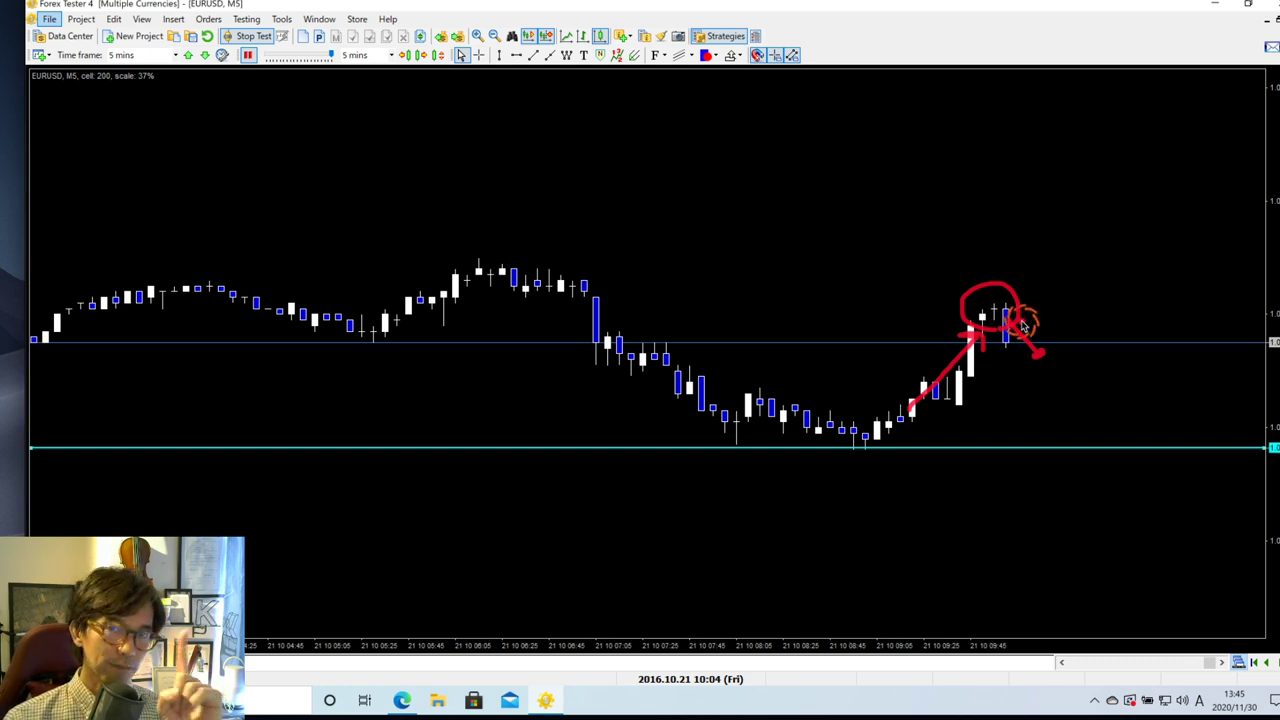
pyautogui.press('Escape')
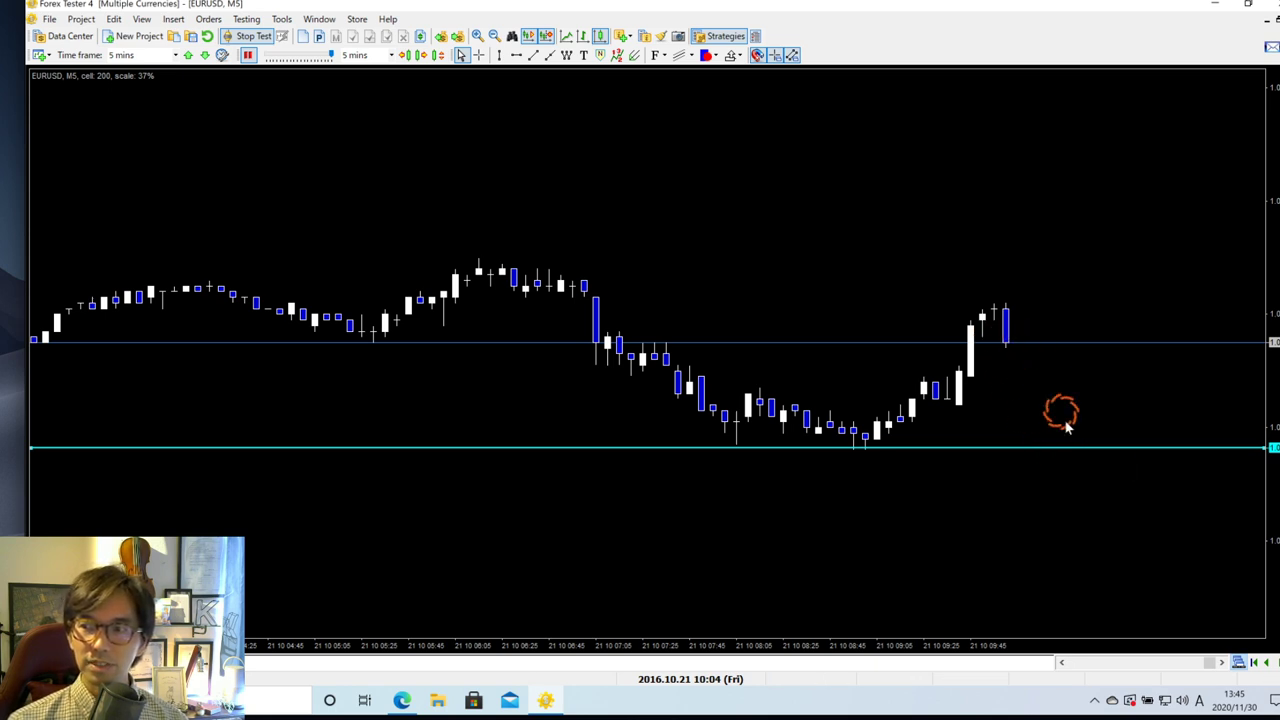
# Step: Move the horizontal line up to the latest close and add a second one about 180 points above it
pyautogui.moveTo(1071, 450); pyautogui.dragTo(1066, 344)
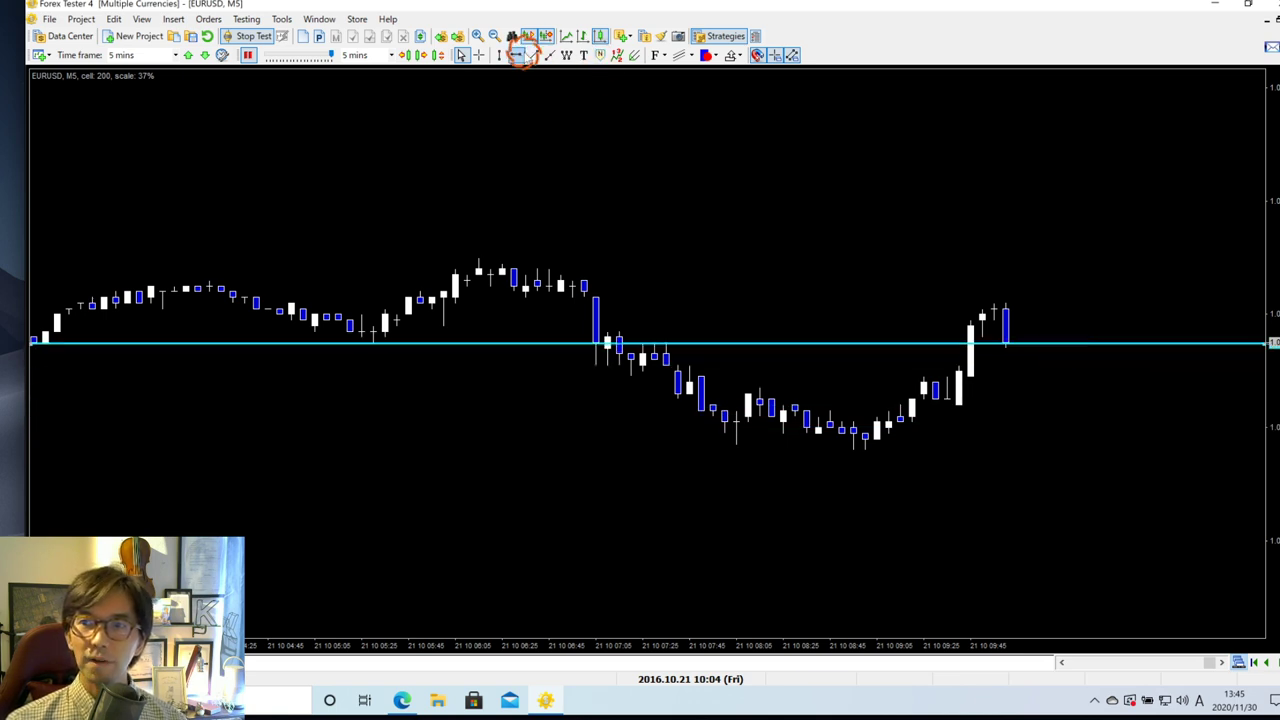
pyautogui.click(516, 54)
pyautogui.click(612, 290)
pyautogui.moveTo(612, 290); pyautogui.dragTo(577, 237)
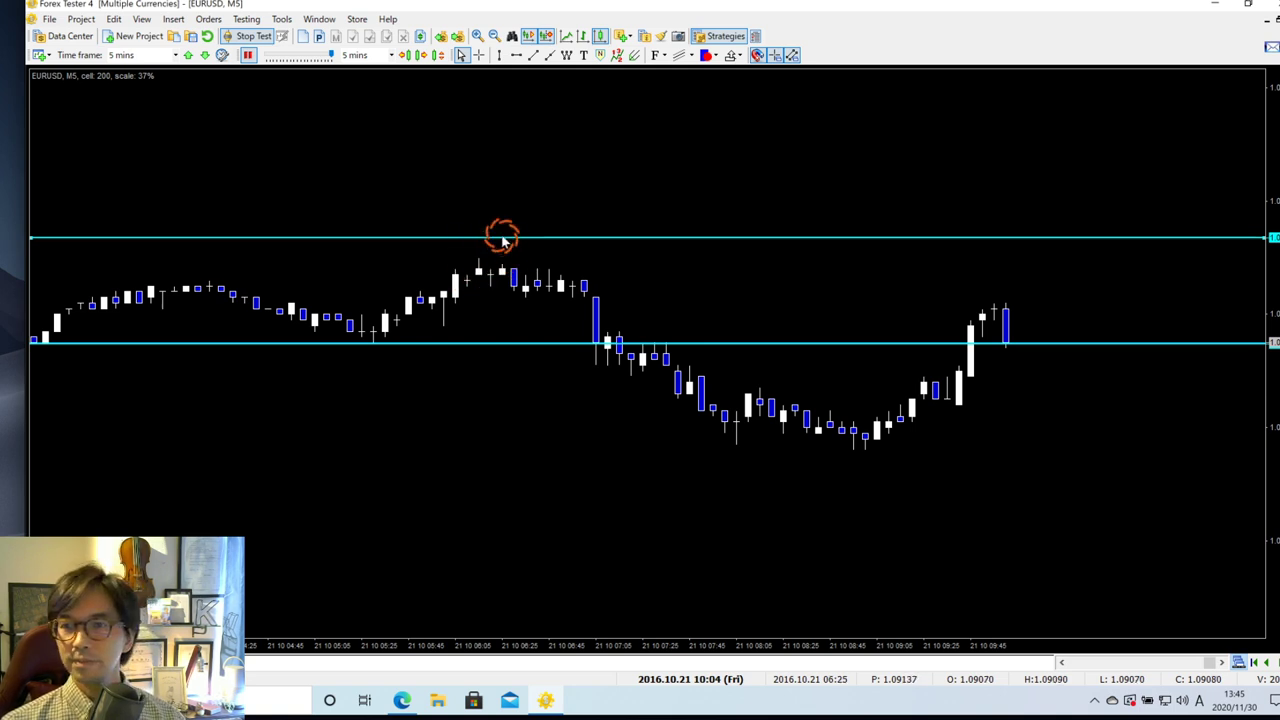
pyautogui.moveTo(503, 240); pyautogui.dragTo(503, 245)
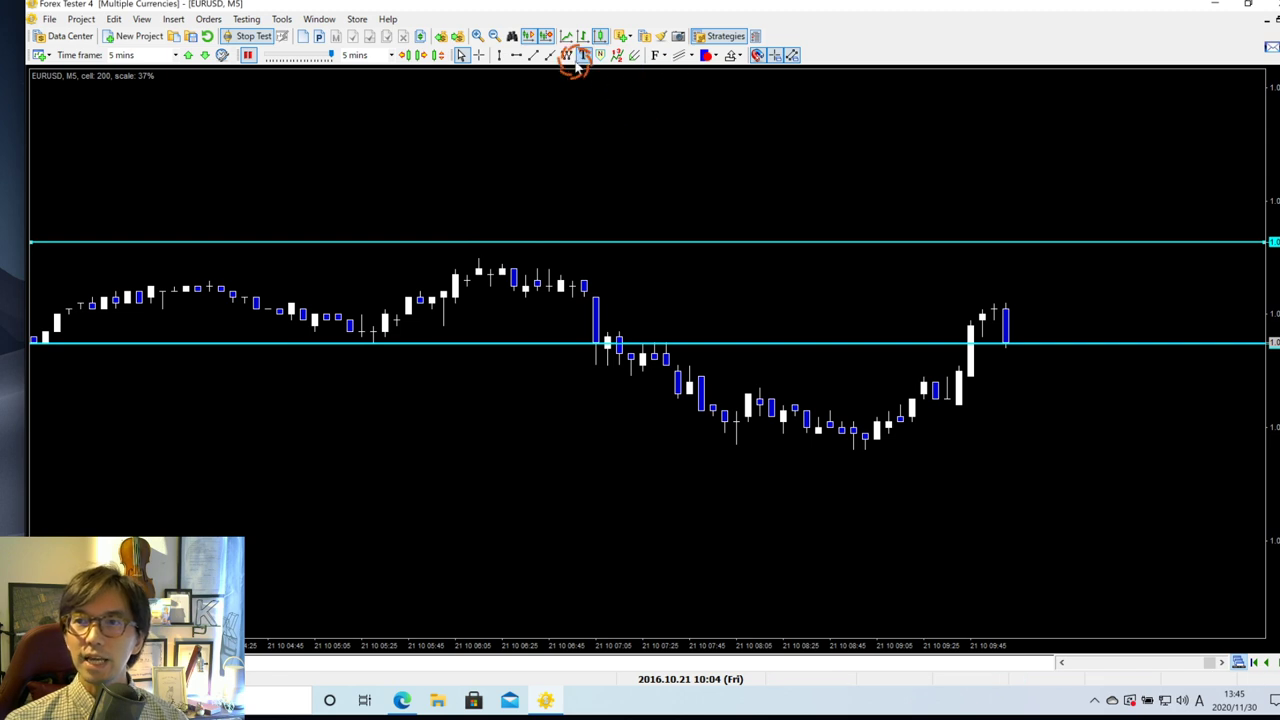
# Step: Measure the distance between the two horizontal lines with the crosshair
pyautogui.click(480, 55)
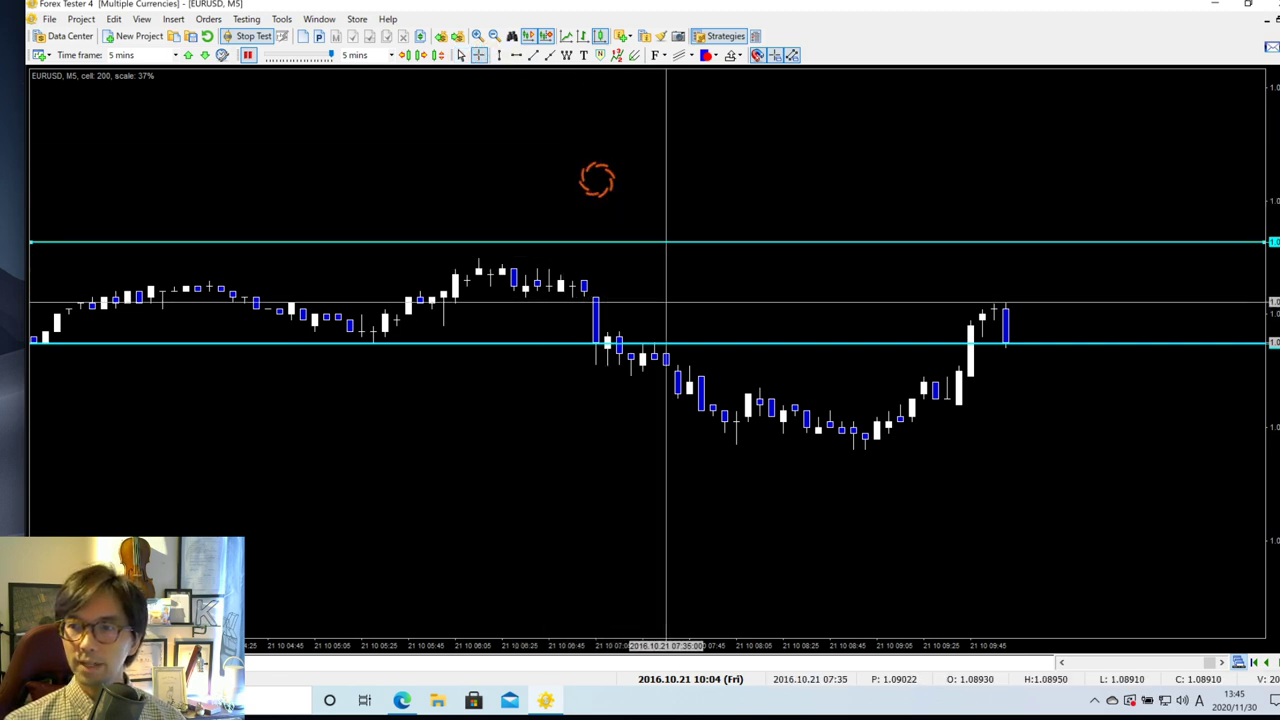
pyautogui.moveTo(666, 343); pyautogui.dragTo(667, 242)
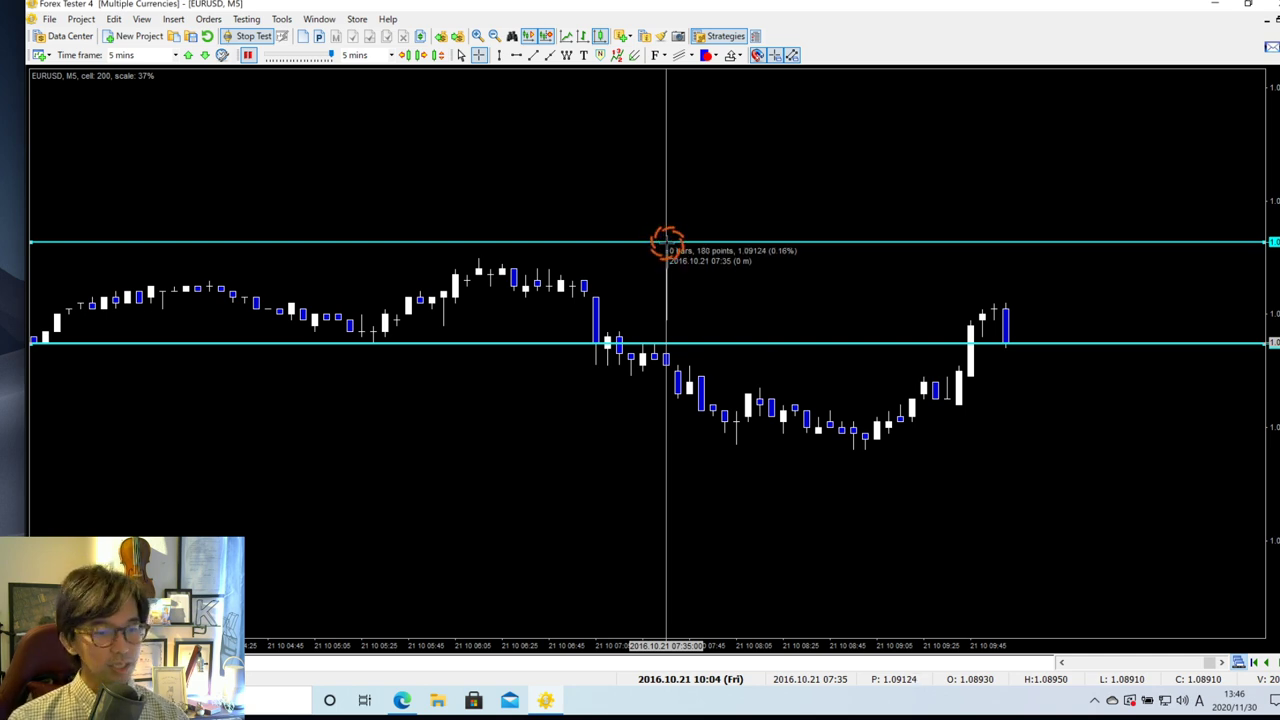
pyautogui.click(922, 388)
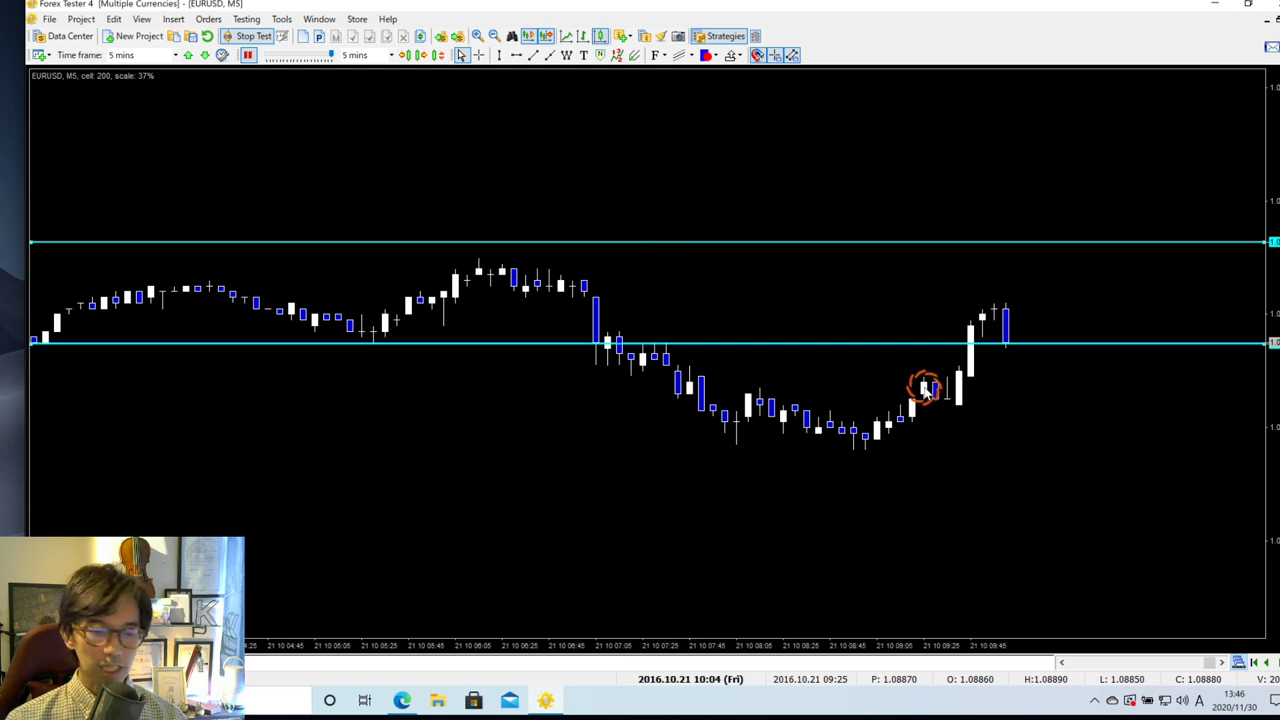
# Step: Sketch and clear a falling line from the latest candle, and draw an arrow pointing at the candles atop the rise
pyautogui.moveTo(1006, 342); pyautogui.dragTo(1135, 466)
pyautogui.press('Escape')
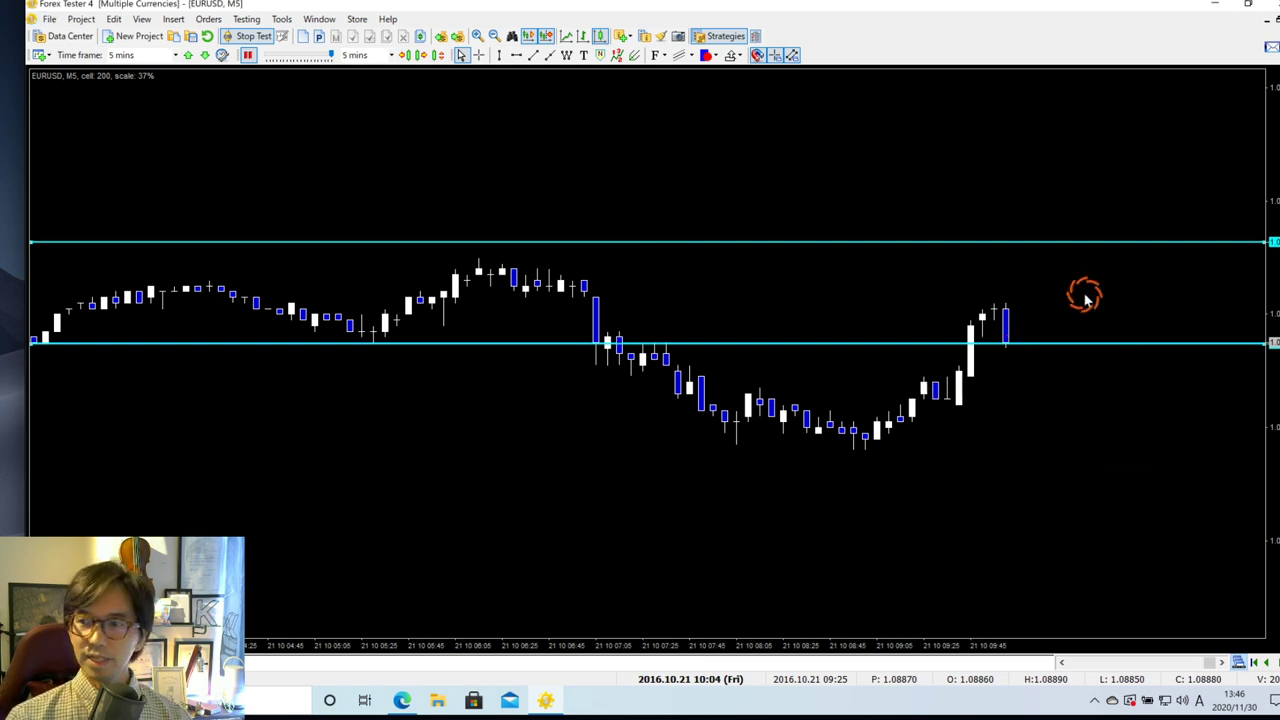
pyautogui.hotkey('alt', '2')
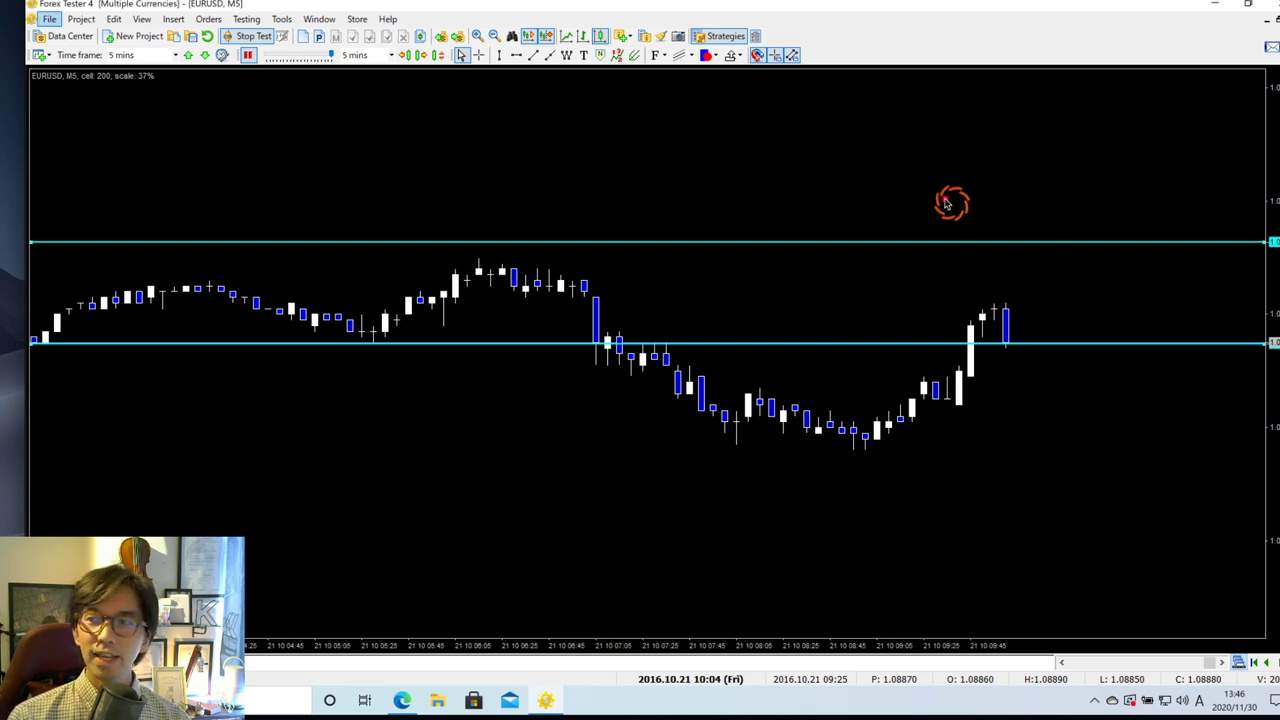
pyautogui.moveTo(888, 160); pyautogui.dragTo(983, 298)
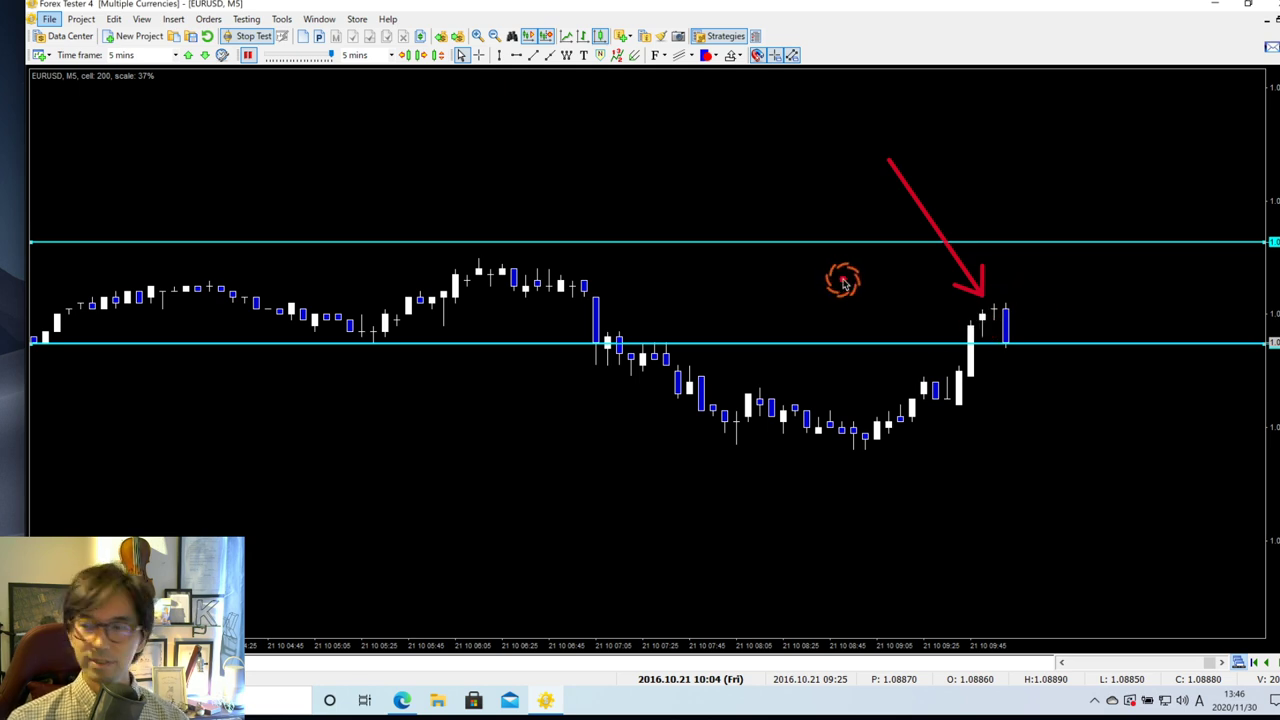
# Step: Clear the arrow, advance the test to 12:54, and step back one candle to 12:49
pyautogui.press('Escape')
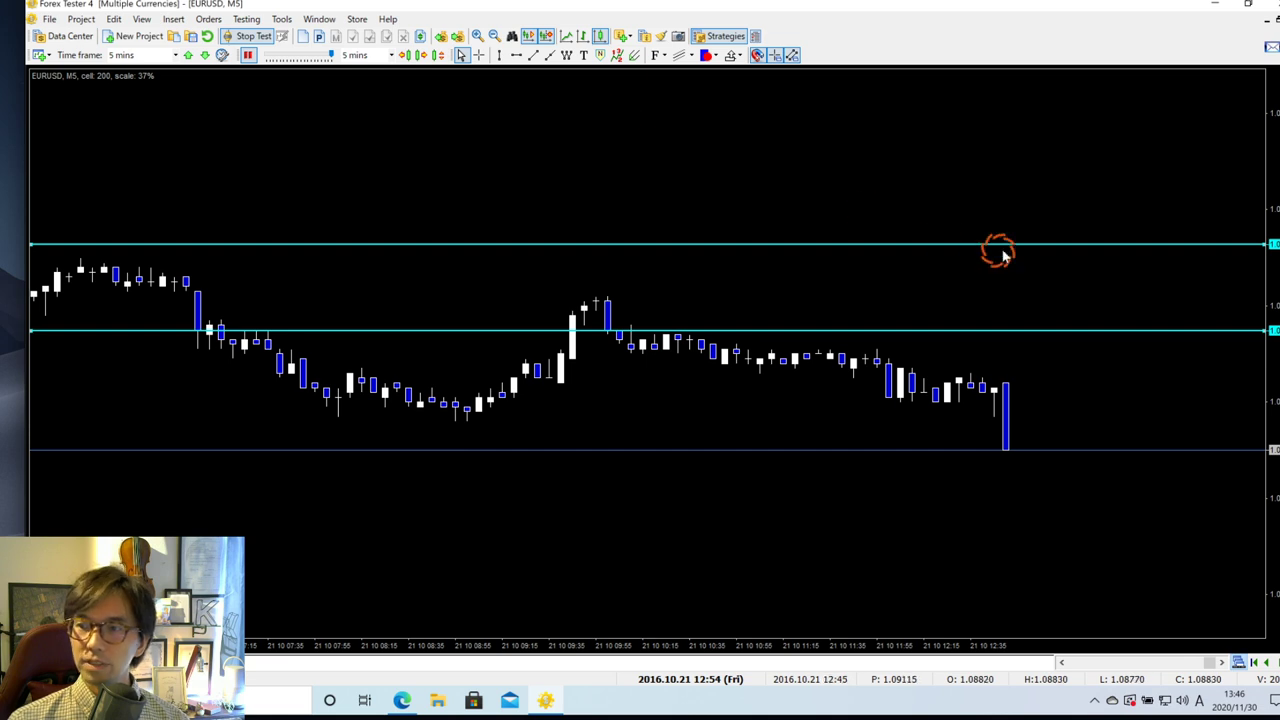
pyautogui.press('BackSpace')
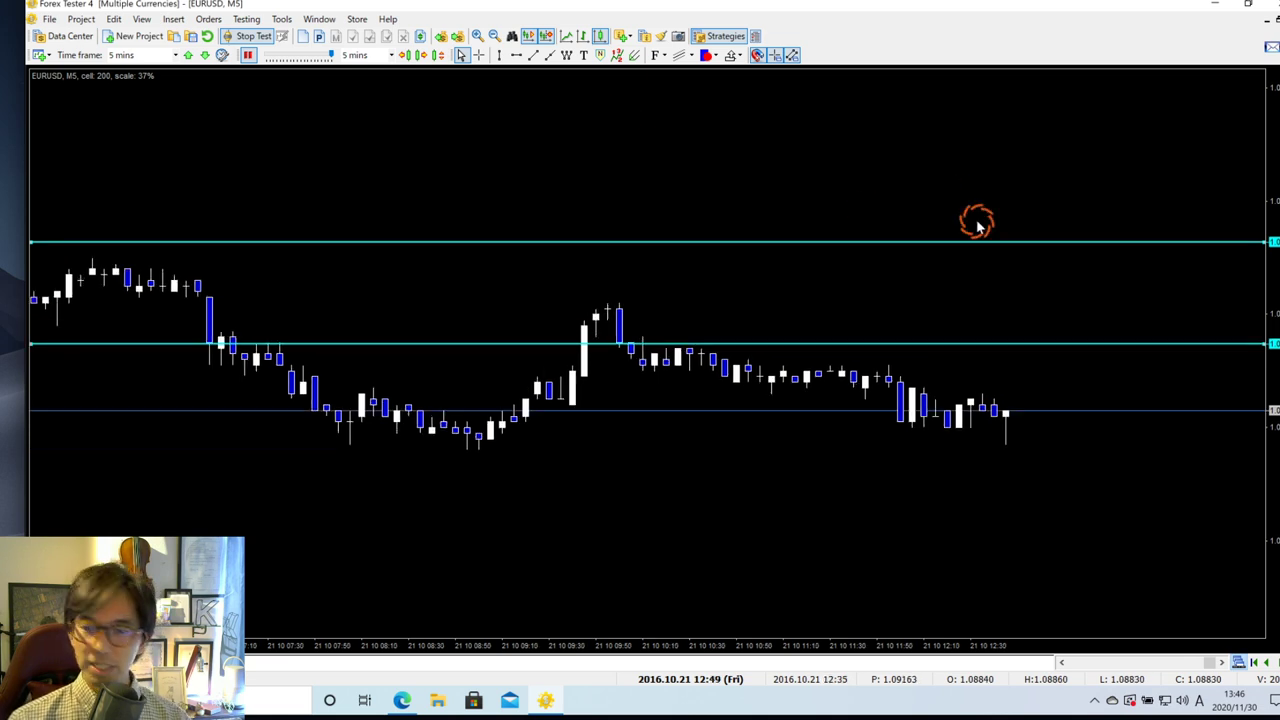
# Step: Draw an arrow pointing down at the latest candles and clear it
pyautogui.press('alt')
pyautogui.moveTo(1120, 178); pyautogui.dragTo(989, 388)
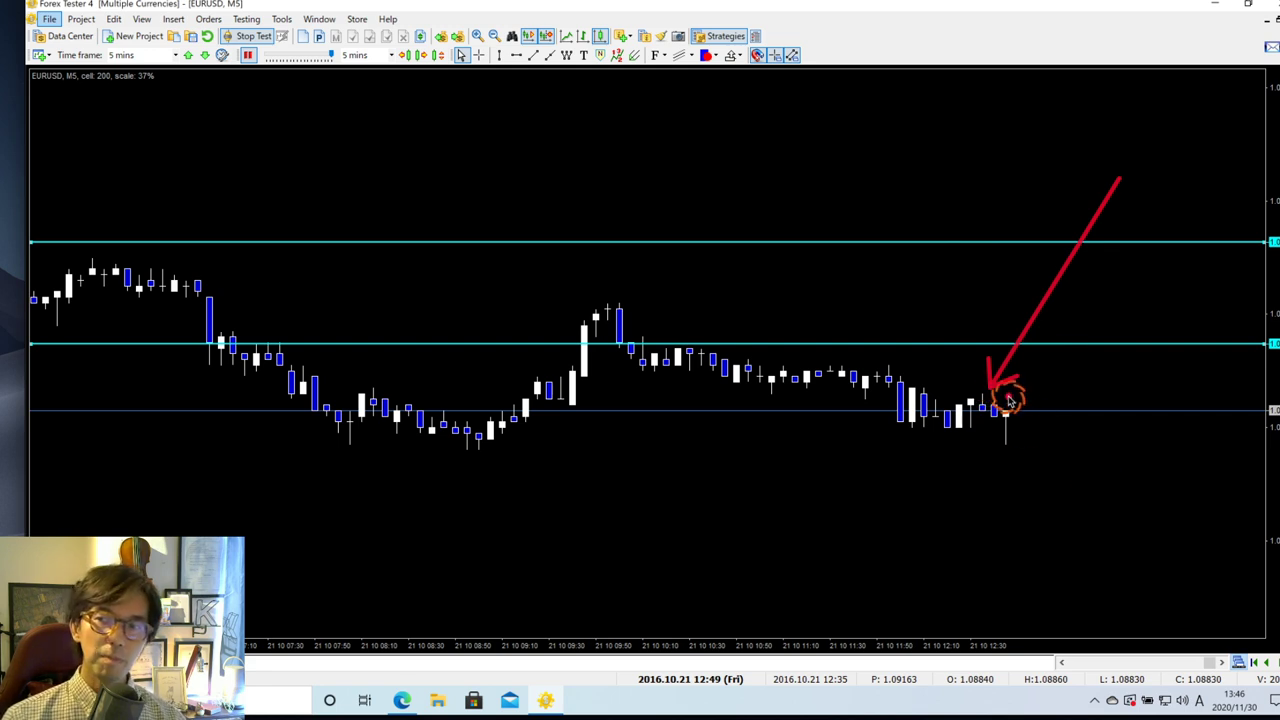
pyautogui.press('Escape')
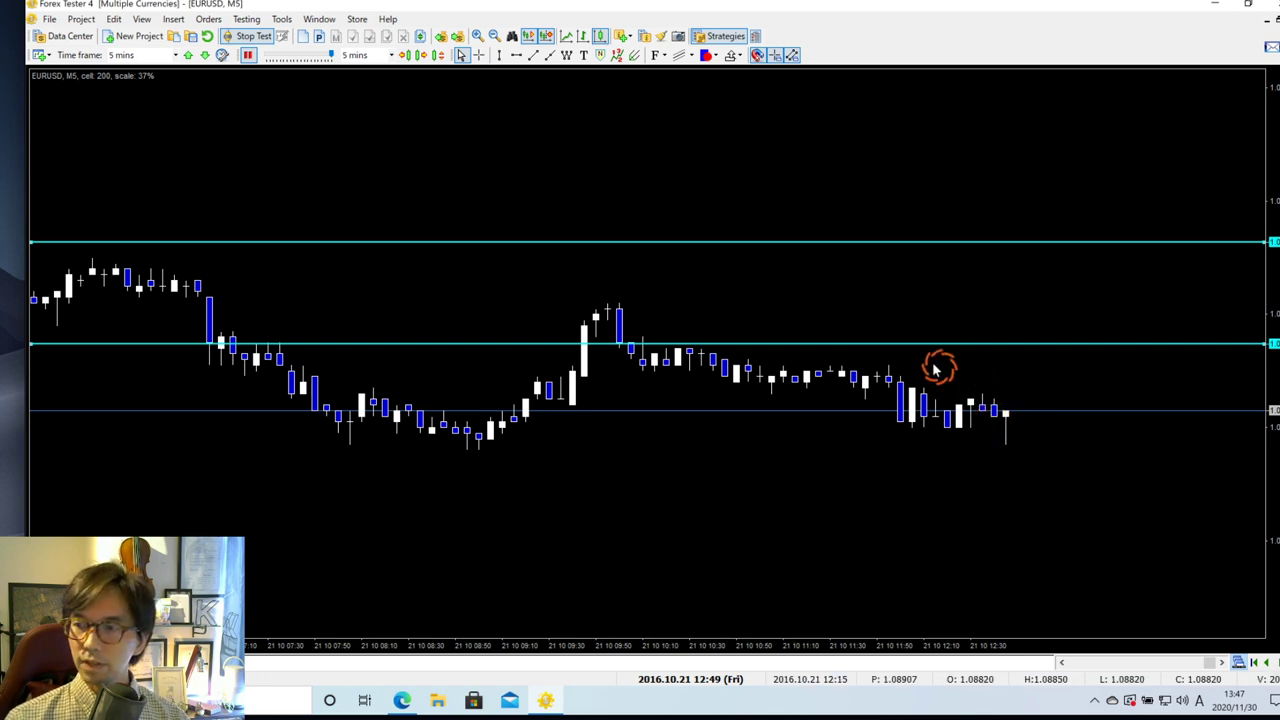
# Step: Sketch a pin bar with an upper wick above the chart, flank it with a rising and a falling arrow, and clear the sketch
pyautogui.press('alt')
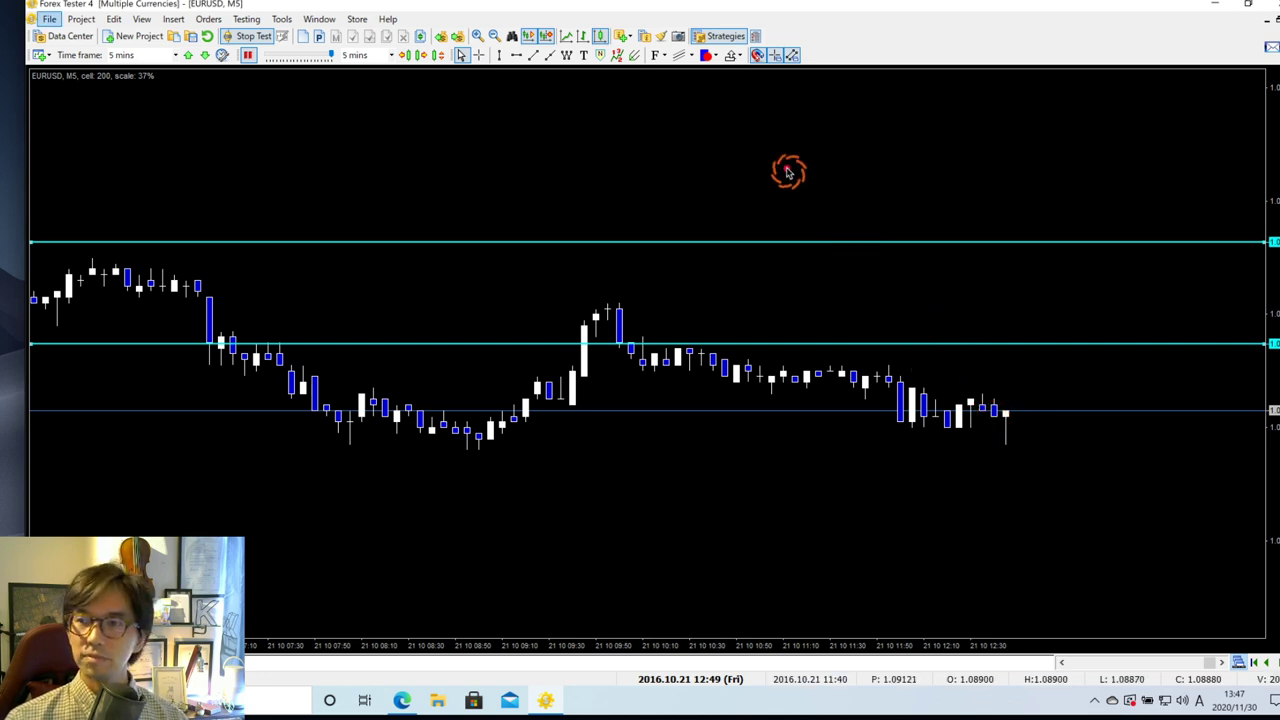
pyautogui.moveTo(771, 142)
pyautogui.mouseDown()
pyautogui.moveTo(771, 164)
pyautogui.moveTo(771, 143)
pyautogui.moveTo(818, 144)
pyautogui.moveTo(814, 166)
pyautogui.moveTo(769, 166)
pyautogui.moveTo(817, 168)
pyautogui.moveTo(796, 97)
pyautogui.mouseUp()
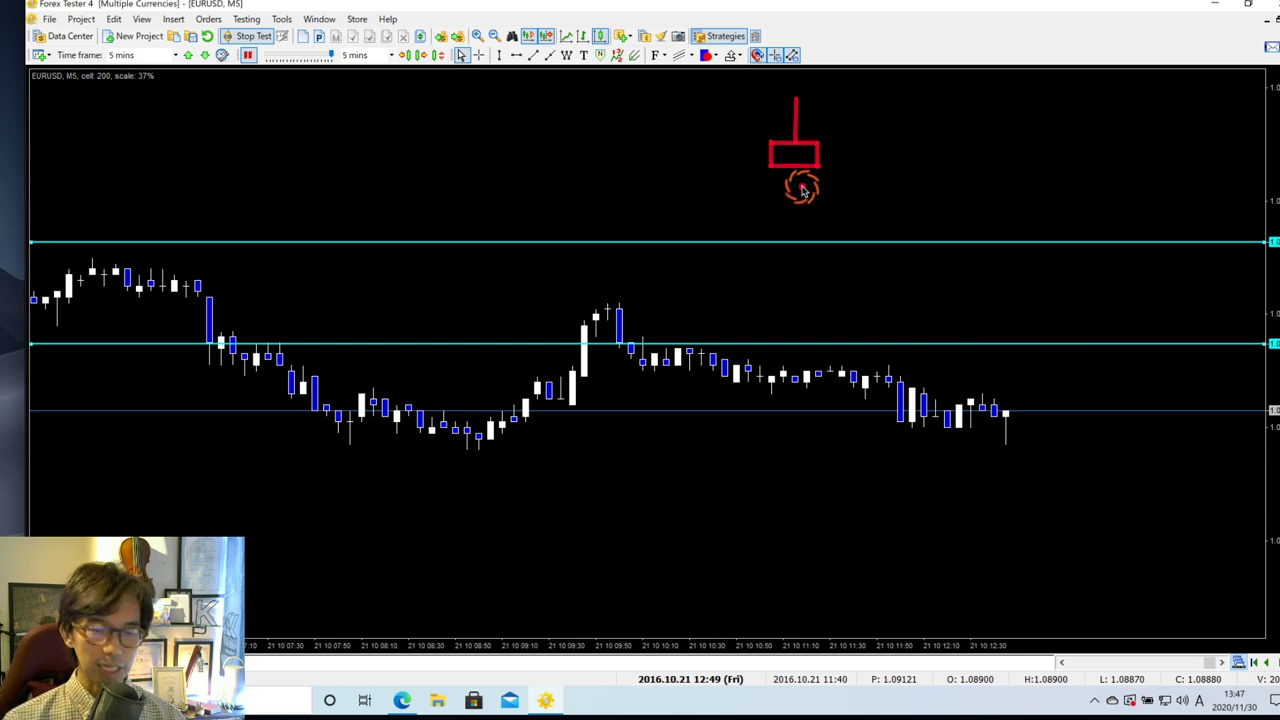
pyautogui.press('alt')
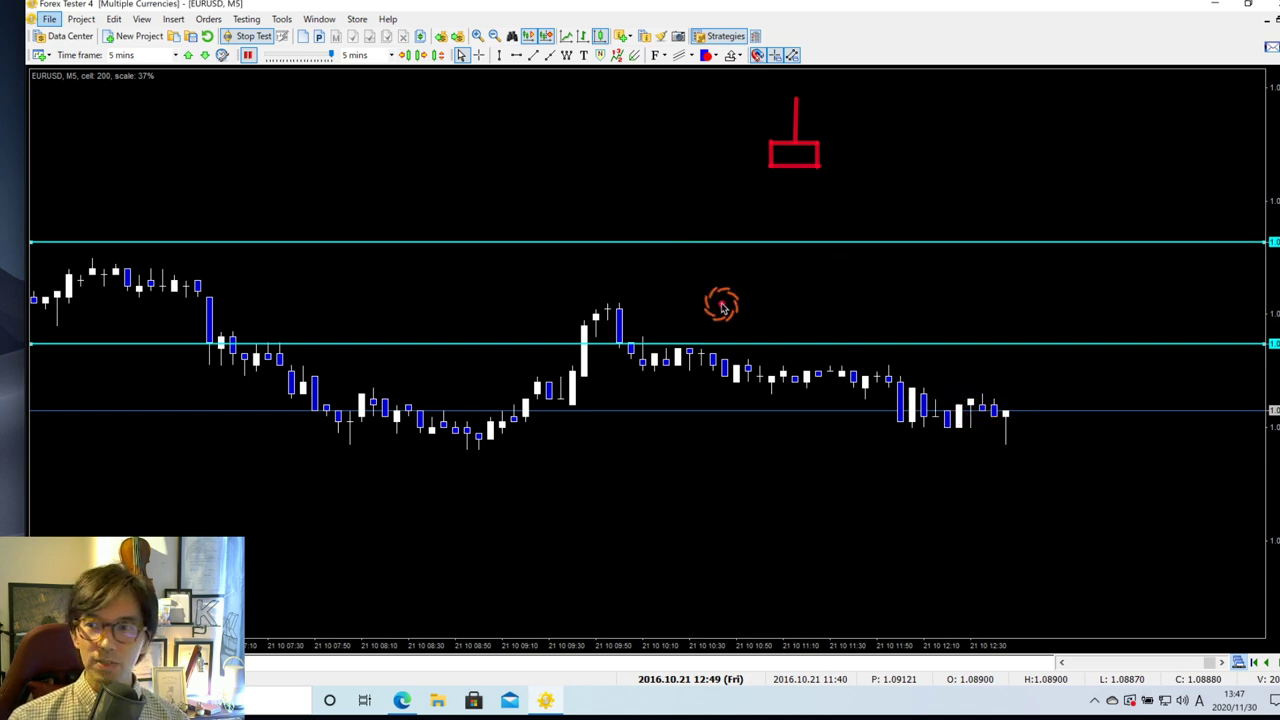
pyautogui.moveTo(655, 260); pyautogui.dragTo(762, 182)
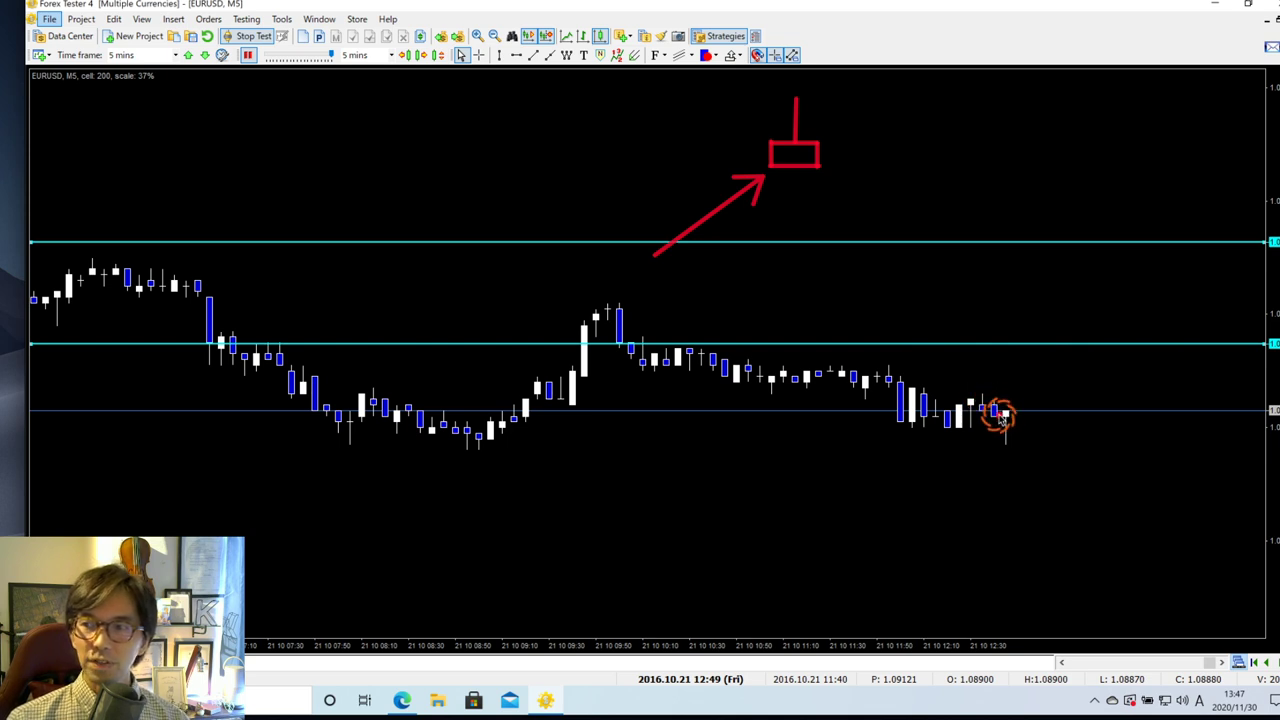
pyautogui.moveTo(848, 187)
pyautogui.mouseDown()
pyautogui.moveTo(834, 176)
pyautogui.moveTo(889, 234)
pyautogui.mouseUp()
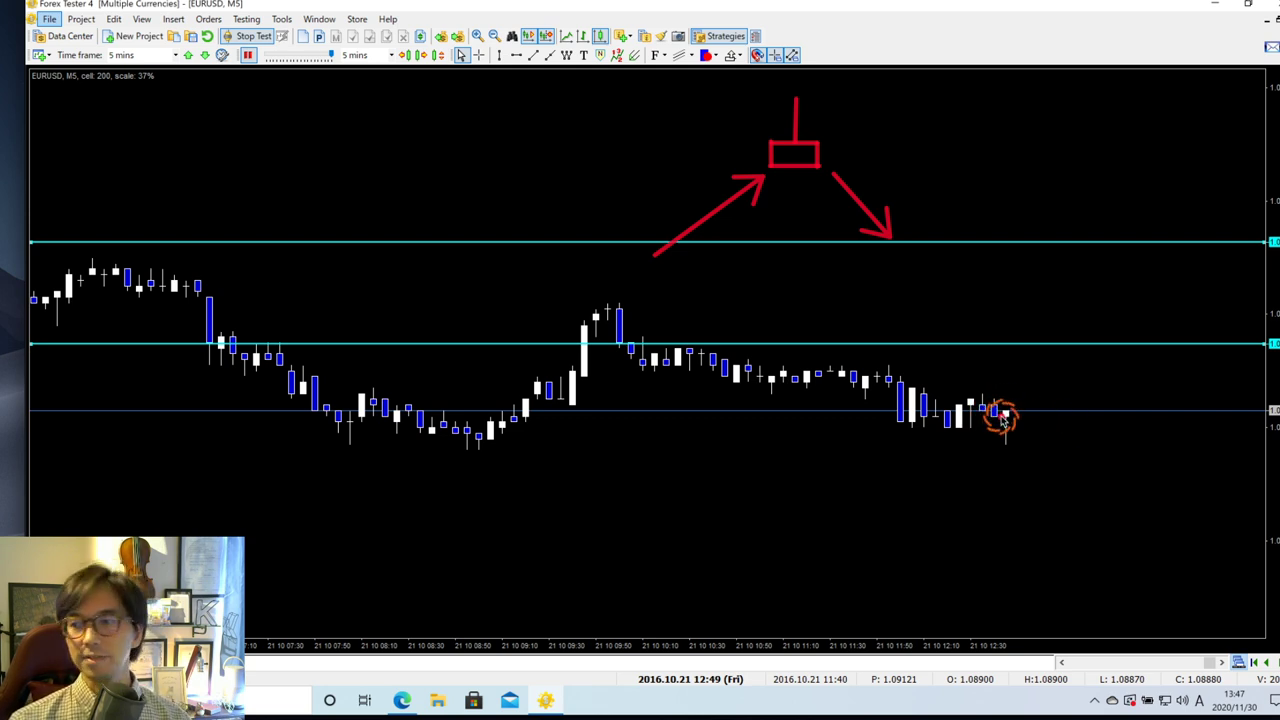
pyautogui.press('Escape')
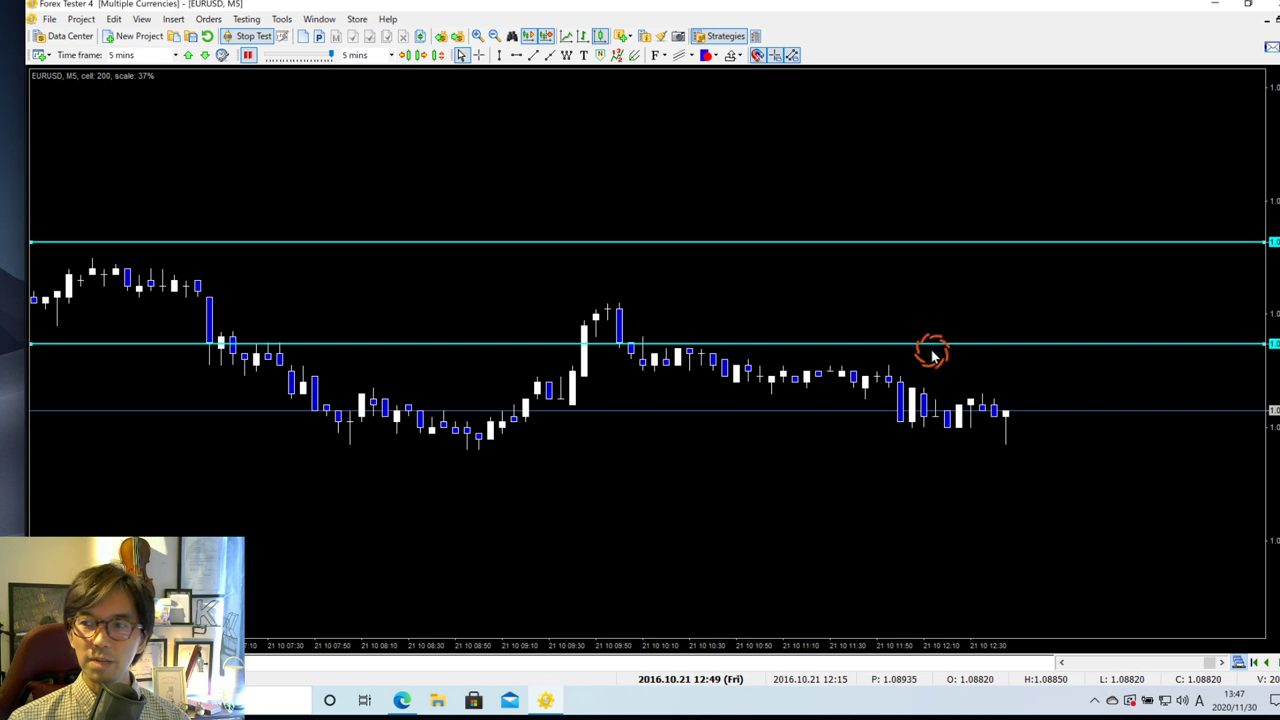
# Step: Move the lower horizontal line down to the recent lows and sketch a short falling stroke from the latest candle
pyautogui.moveTo(924, 345); pyautogui.dragTo(923, 431)
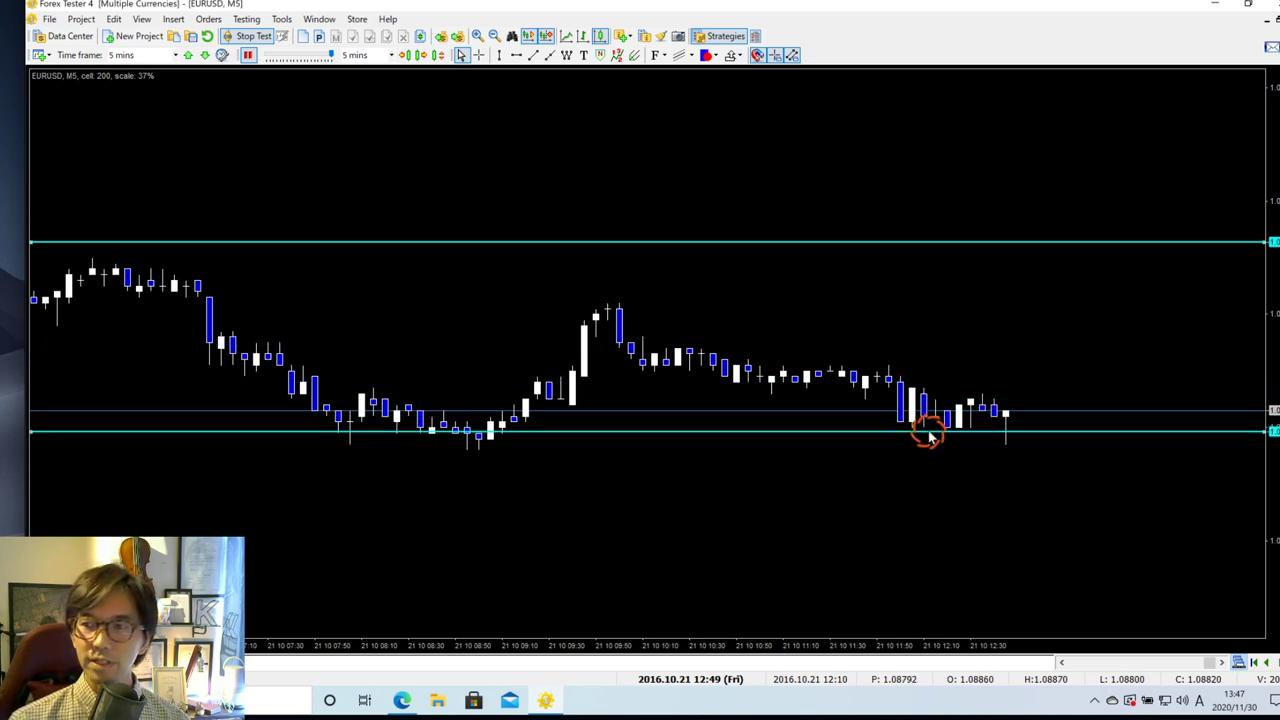
pyautogui.moveTo(1037, 433); pyautogui.dragTo(1034, 449)
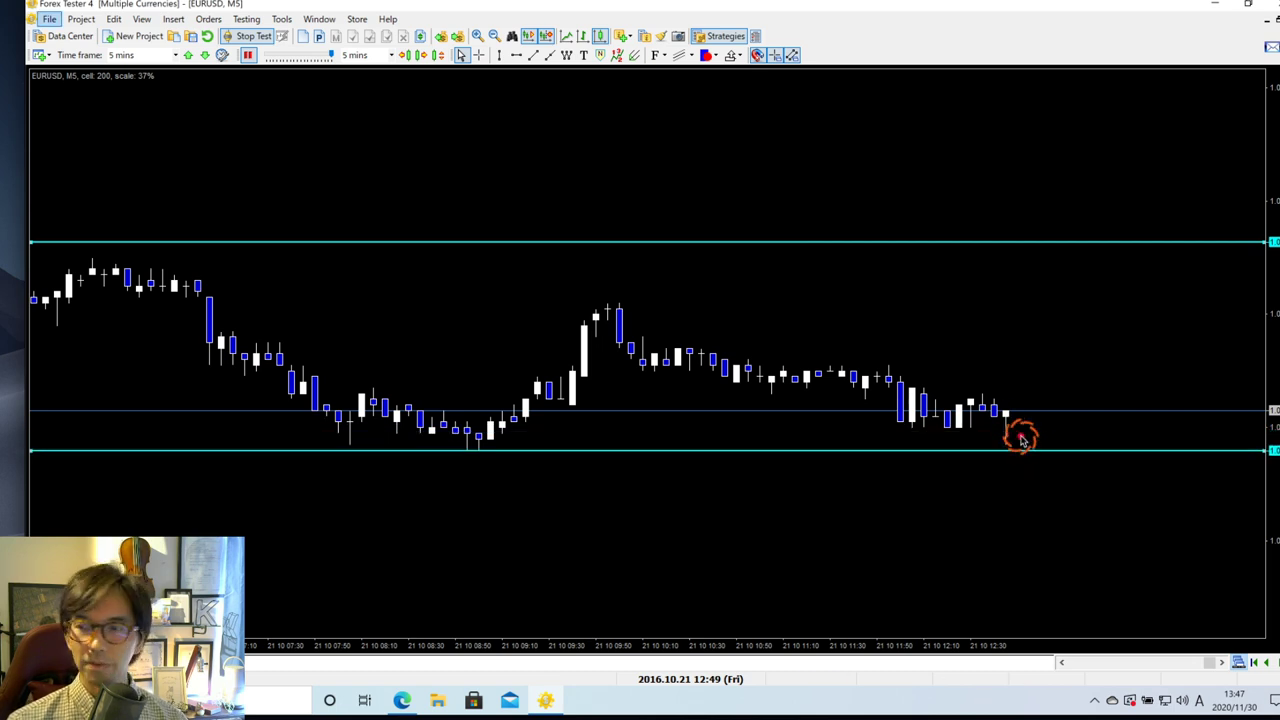
pyautogui.moveTo(1006, 417); pyautogui.dragTo(1030, 488)
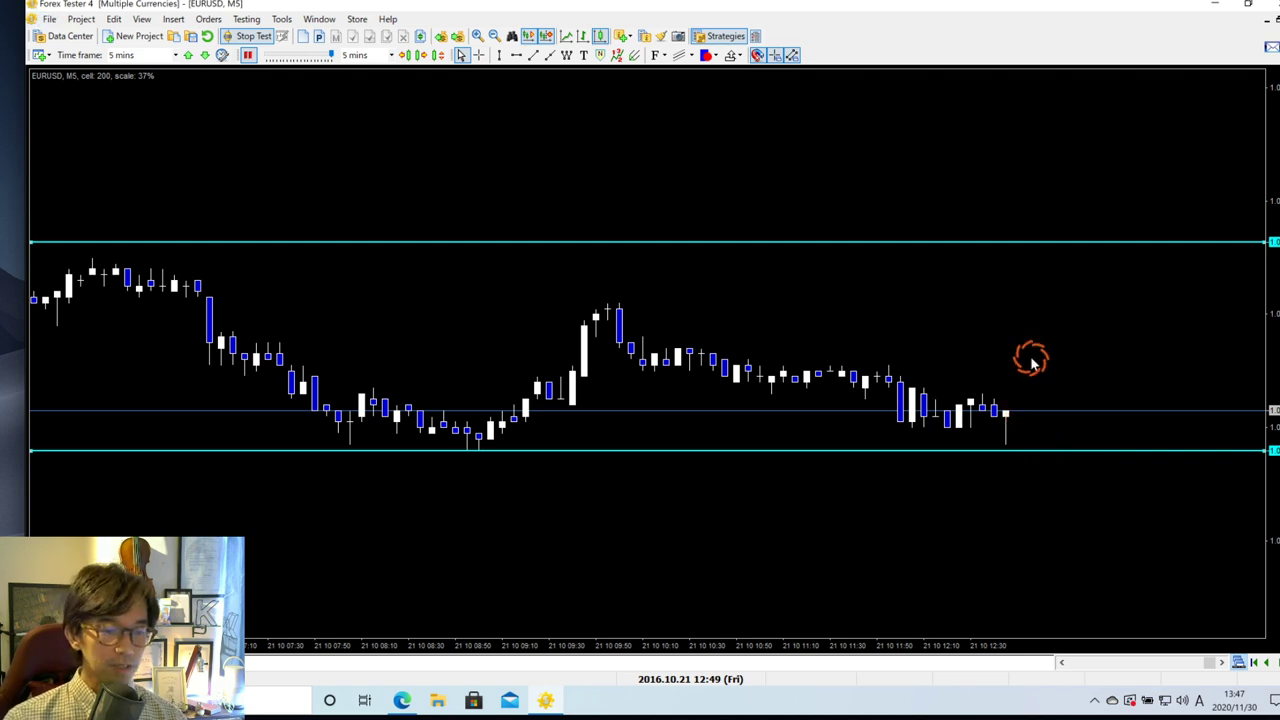
# Step: Draw an arrow pointing at the latest pin bar from its upper right and clear it
pyautogui.press('alt')
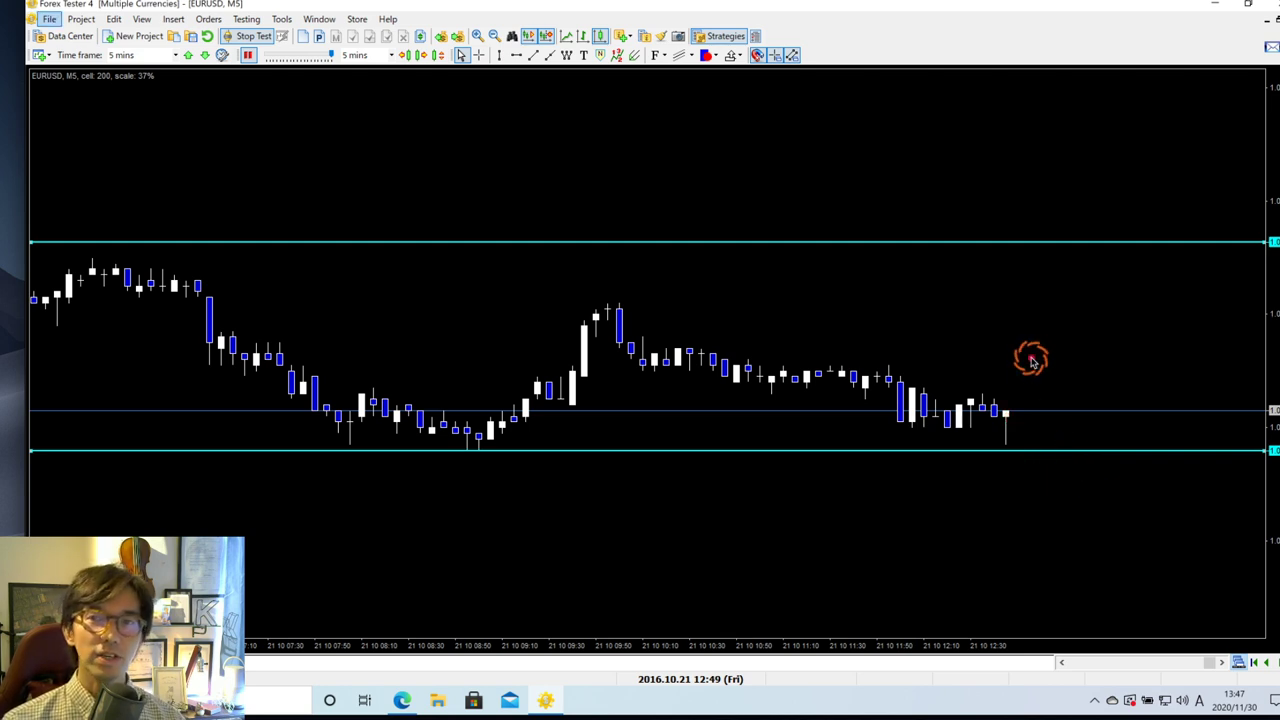
pyautogui.moveTo(1117, 330)
pyautogui.mouseDown()
pyautogui.moveTo(1049, 371)
pyautogui.moveTo(1015, 416)
pyautogui.mouseUp()
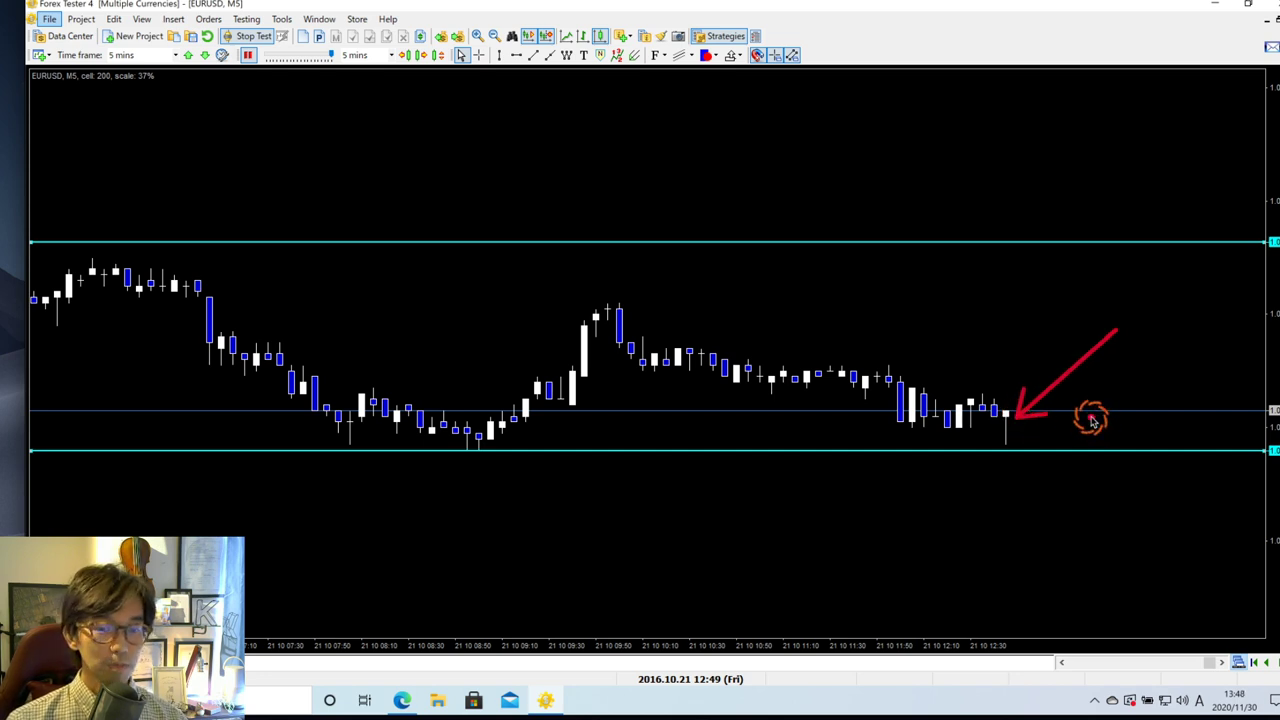
pyautogui.press('alt')
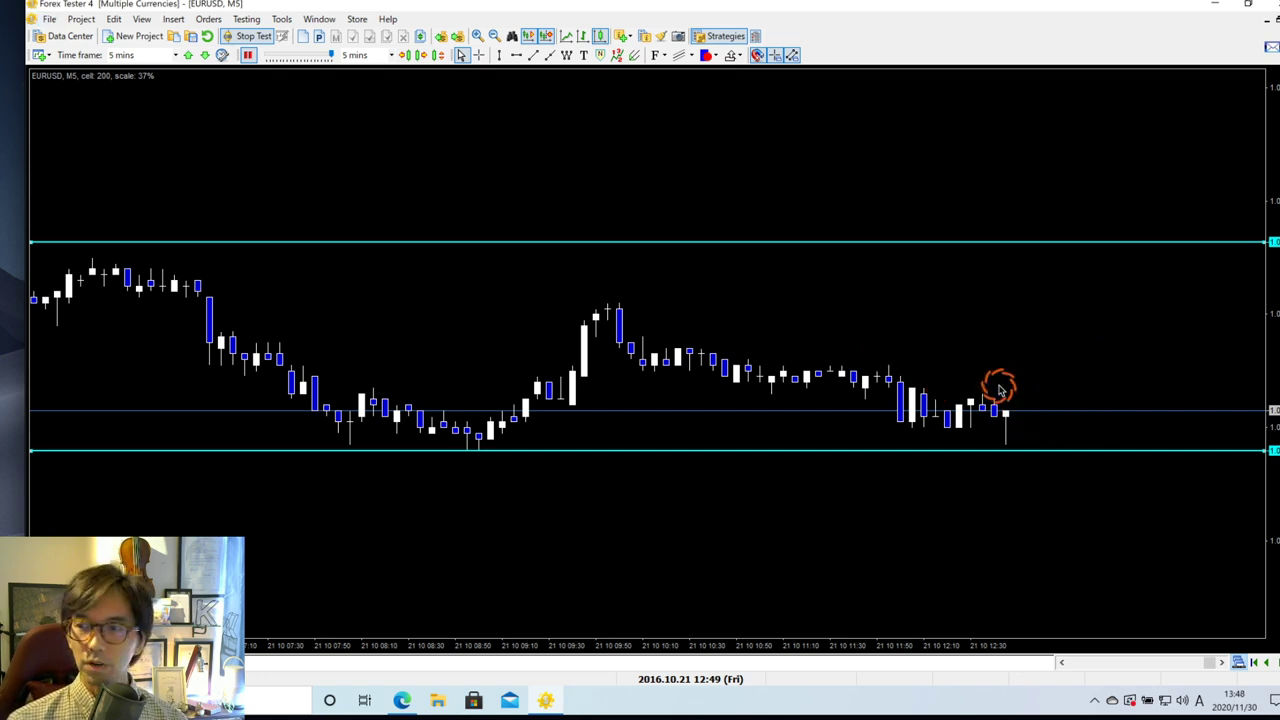
# Step: Box the latest pin bar, draw arrows for the prior decline, possible rise, overall downtrend and possible further drop, and clear the drawings
pyautogui.moveTo(693, 318)
pyautogui.mouseDown()
pyautogui.moveTo(862, 410)
pyautogui.moveTo(985, 425)
pyautogui.moveTo(1165, 318)
pyautogui.mouseUp()
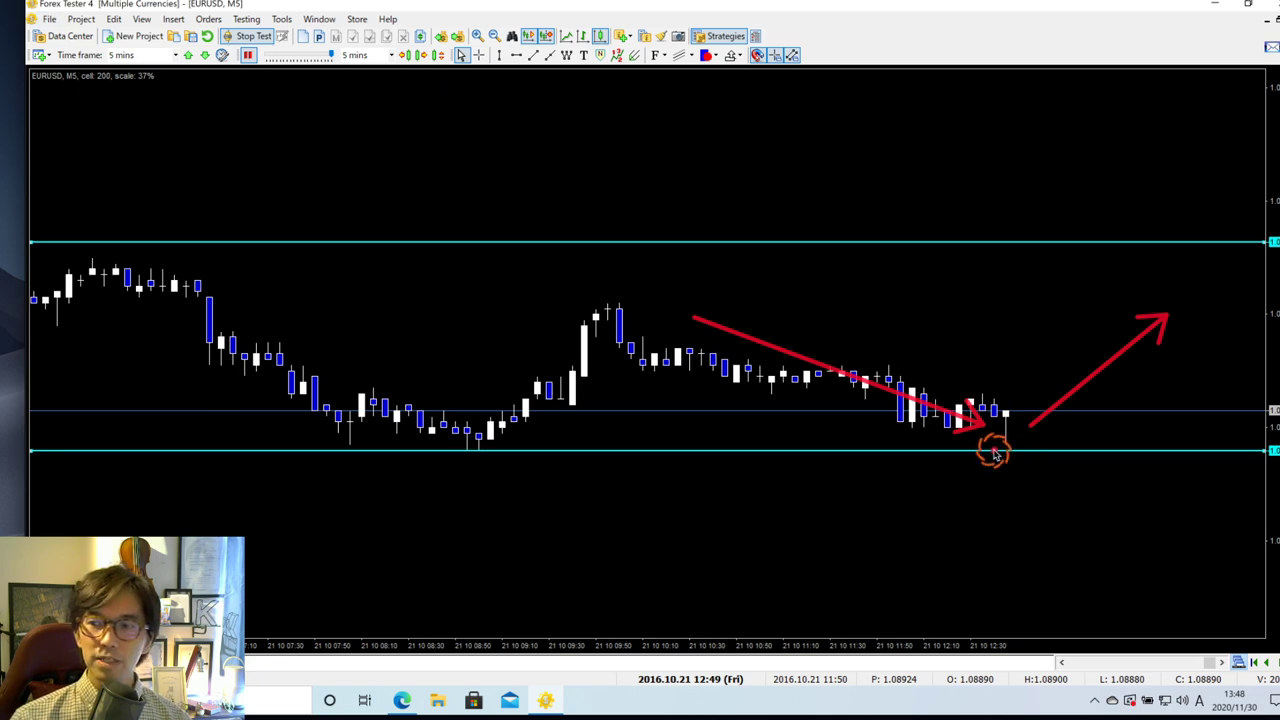
pyautogui.moveTo(994, 450)
pyautogui.mouseDown()
pyautogui.moveTo(1023, 450)
pyautogui.moveTo(1023, 403)
pyautogui.moveTo(996, 403)
pyautogui.moveTo(995, 451)
pyautogui.mouseUp()
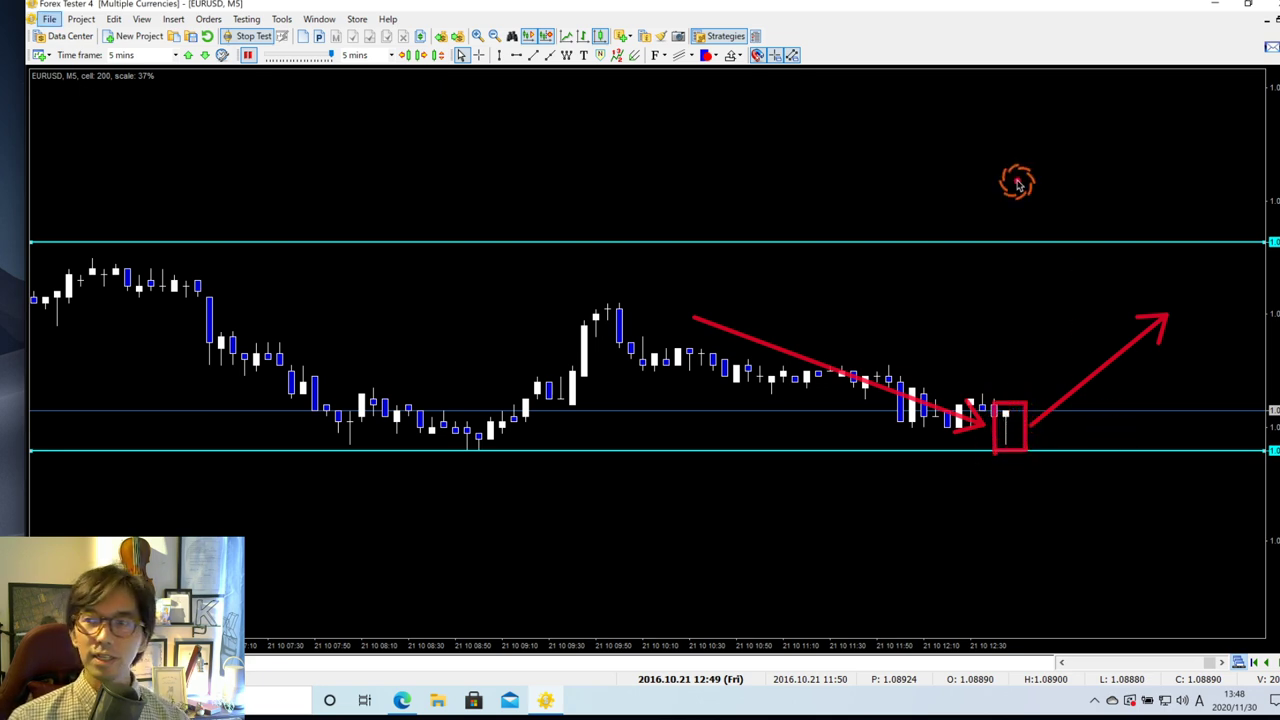
pyautogui.moveTo(891, 71); pyautogui.dragTo(1070, 177)
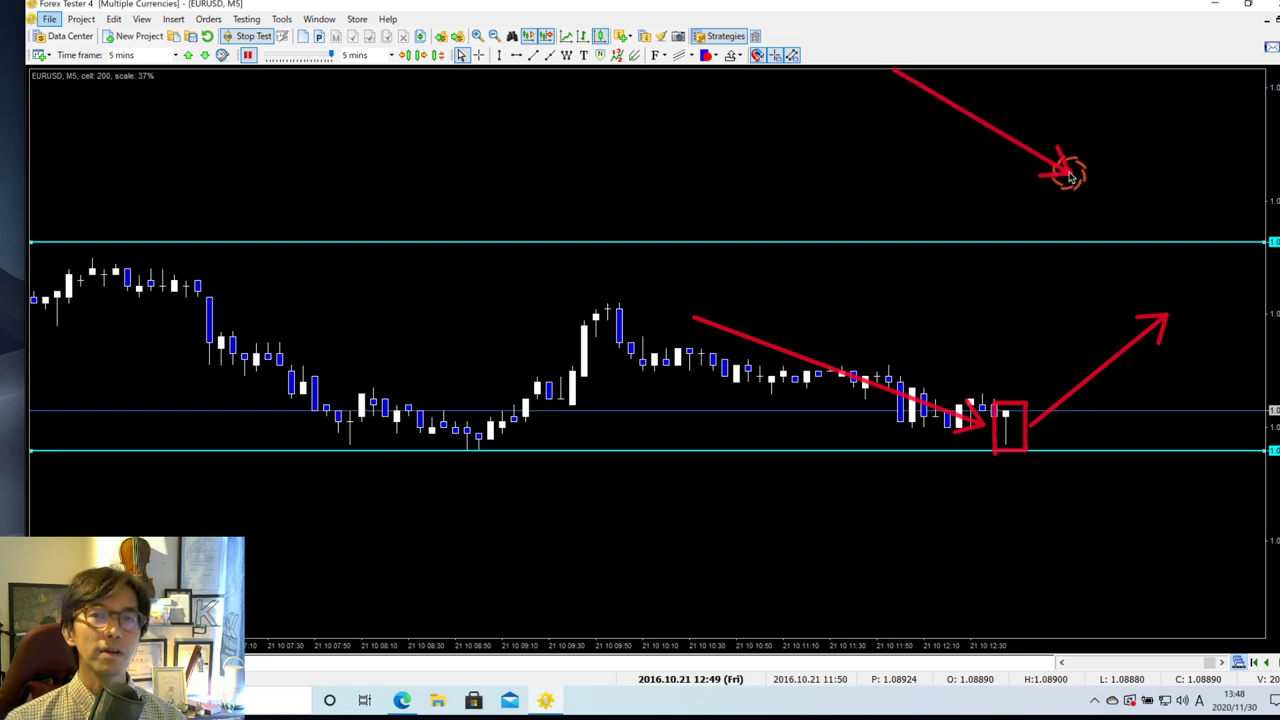
pyautogui.moveTo(800, 92); pyautogui.dragTo(1008, 192)
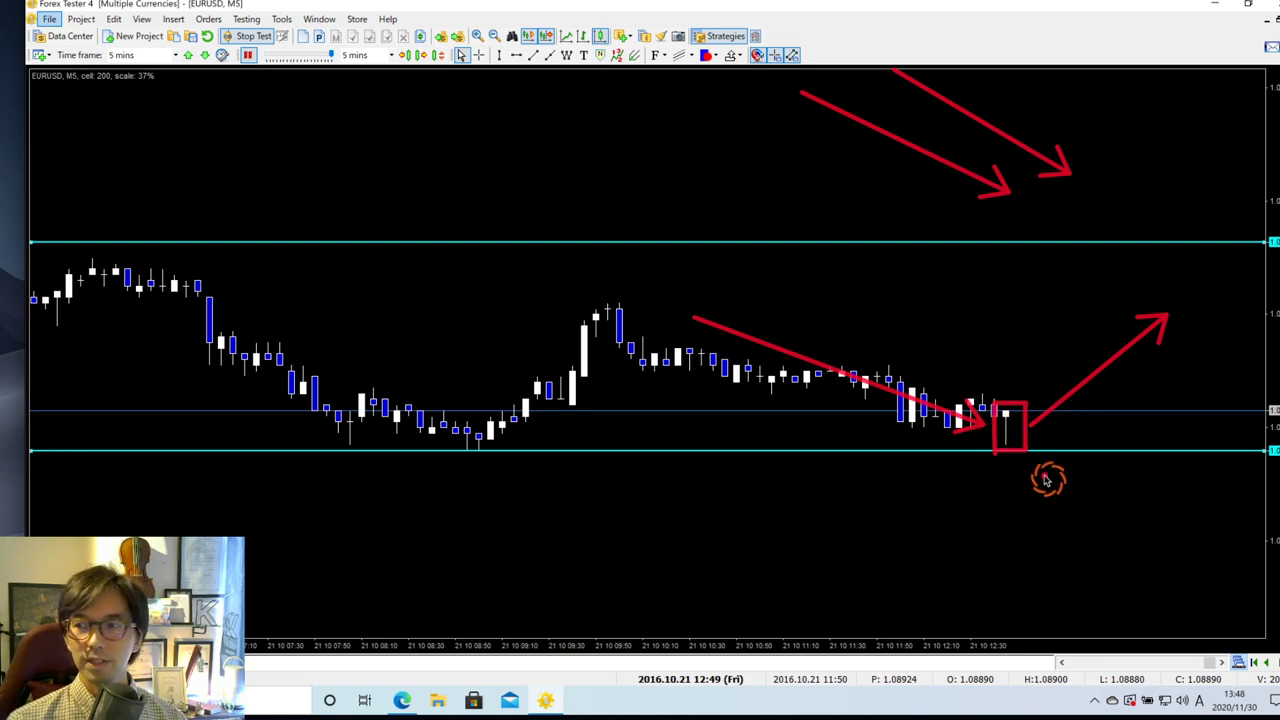
pyautogui.moveTo(1014, 426); pyautogui.dragTo(1108, 515)
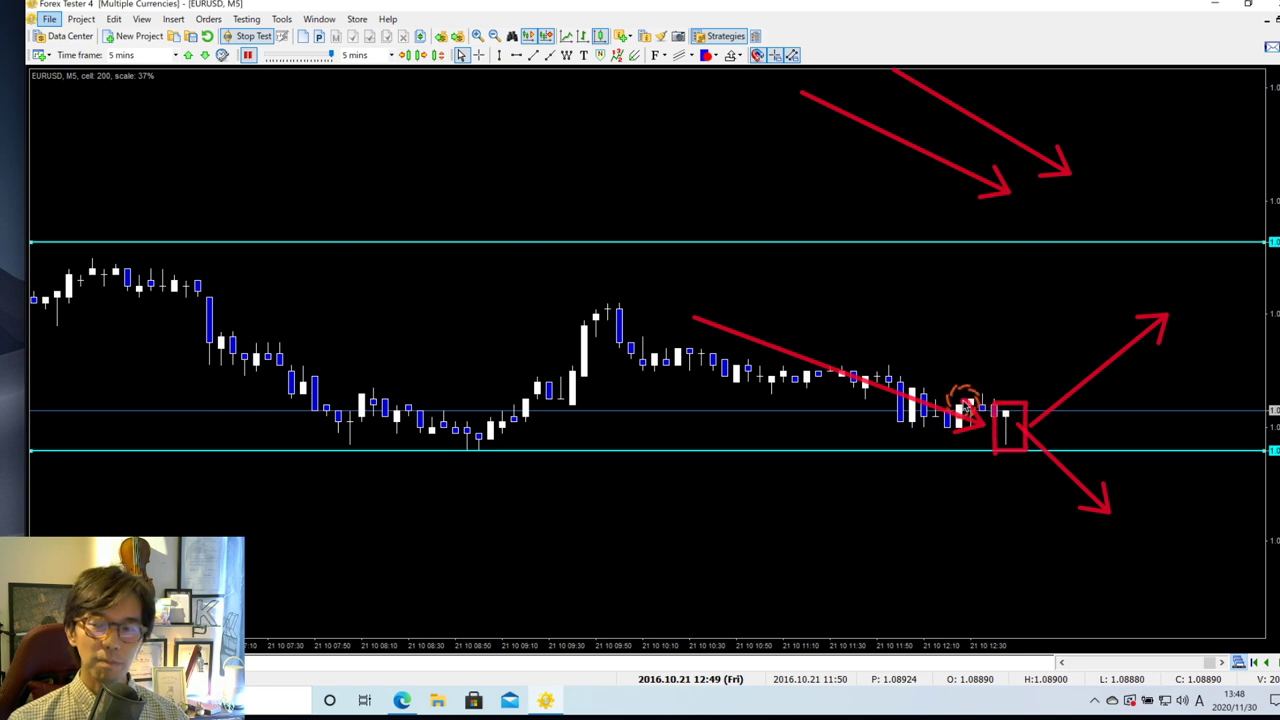
pyautogui.press('Escape')
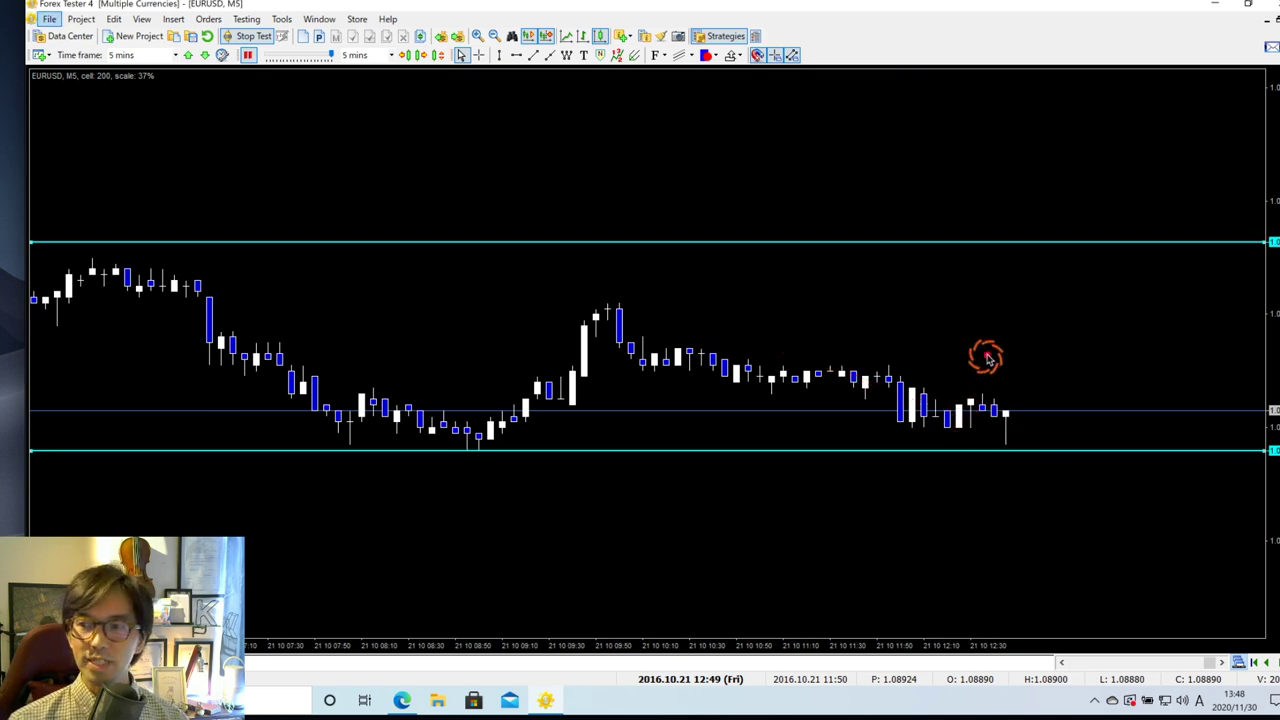
# Step: Draw and clear an arrow at the candles before the pin bar, and advance the test to 12:54
pyautogui.moveTo(1028, 330)
pyautogui.mouseDown()
pyautogui.moveTo(990, 397)
pyautogui.moveTo(1006, 386)
pyautogui.mouseUp()
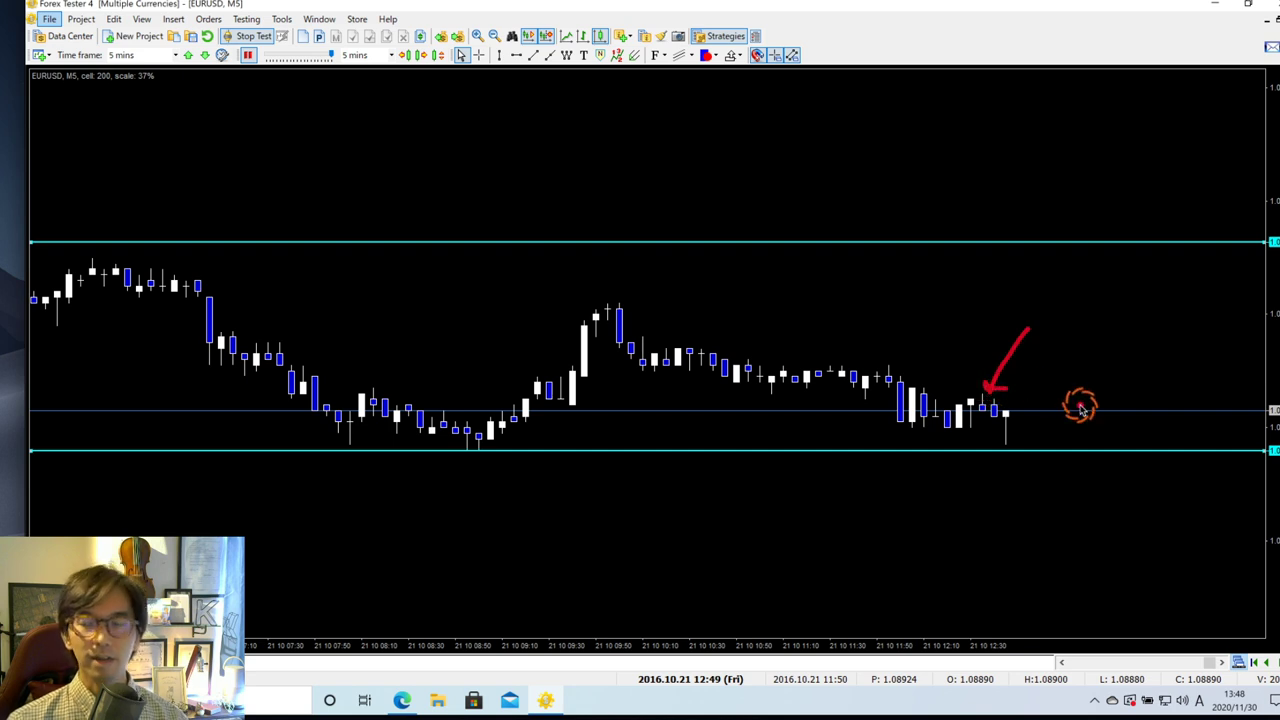
pyautogui.press('Escape')
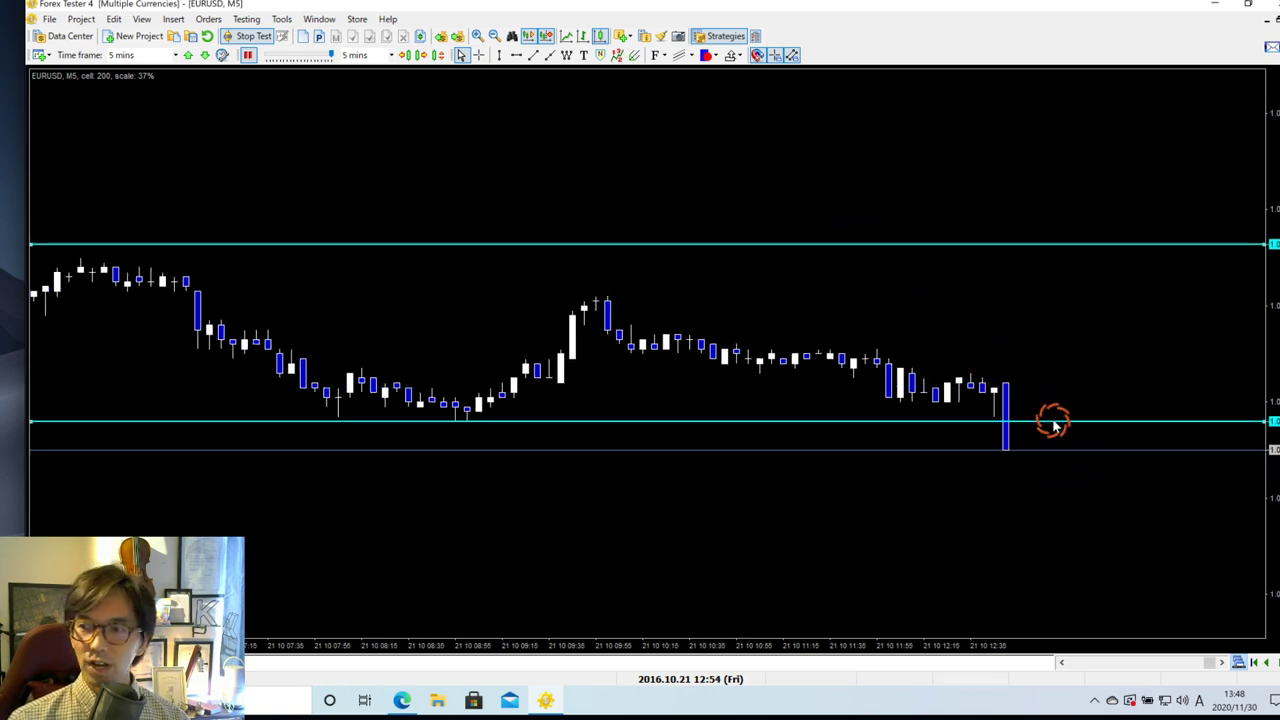
# Step: Move the horizontal lines to the latest close and just above the earlier peak, and measure the distance between them with the crosshair
pyautogui.moveTo(1052, 424); pyautogui.dragTo(1049, 449)
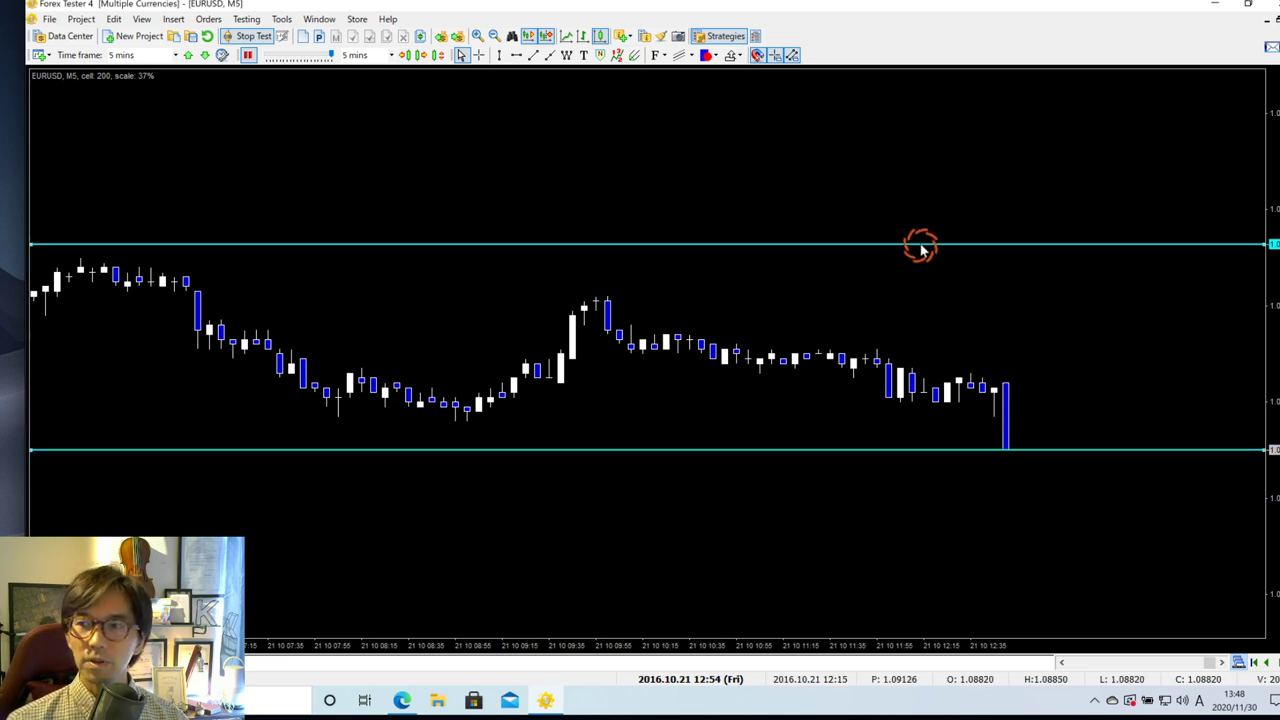
pyautogui.moveTo(920, 245); pyautogui.dragTo(723, 289)
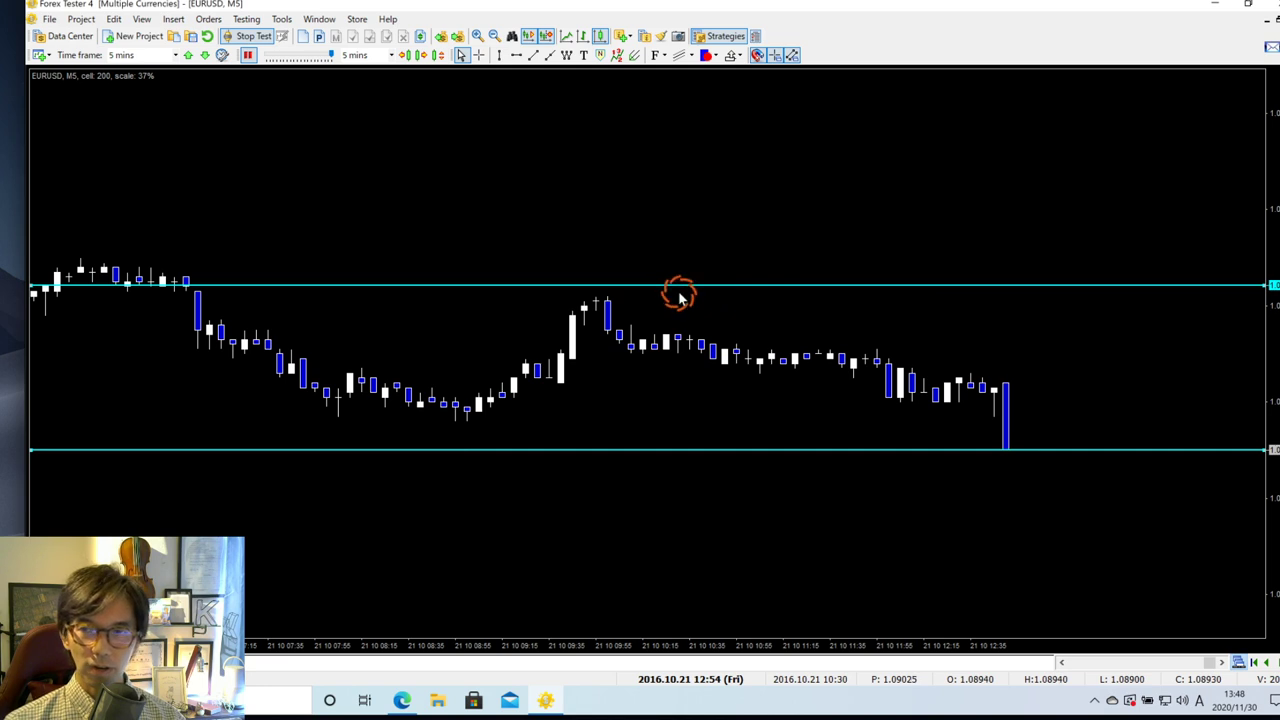
pyautogui.click(478, 55)
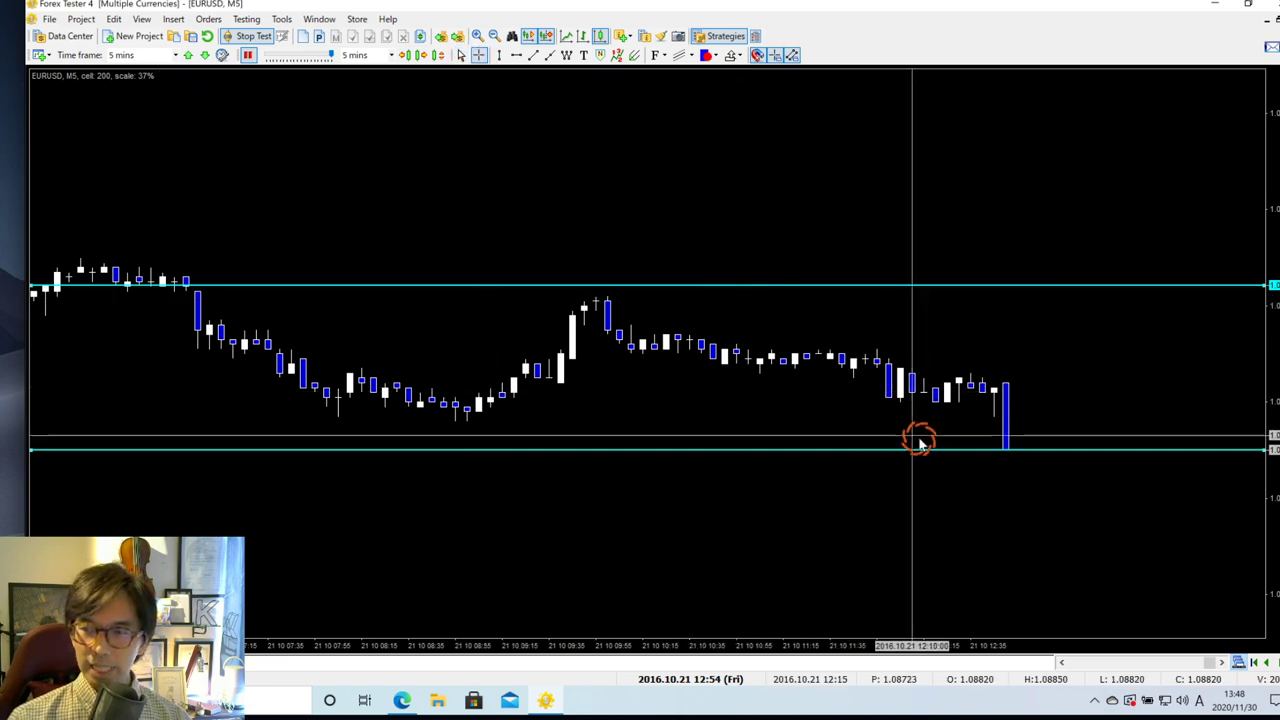
pyautogui.moveTo(923, 450); pyautogui.dragTo(926, 284)
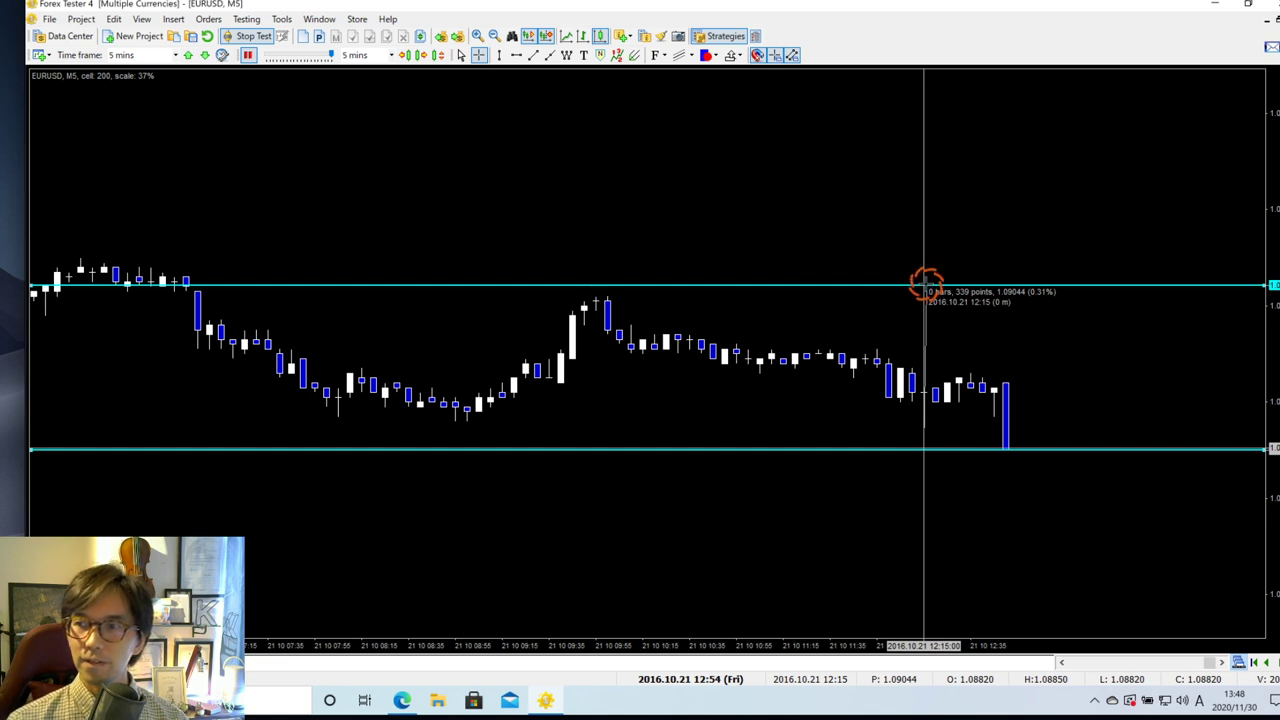
pyautogui.moveTo(926, 284); pyautogui.dragTo(926, 284)
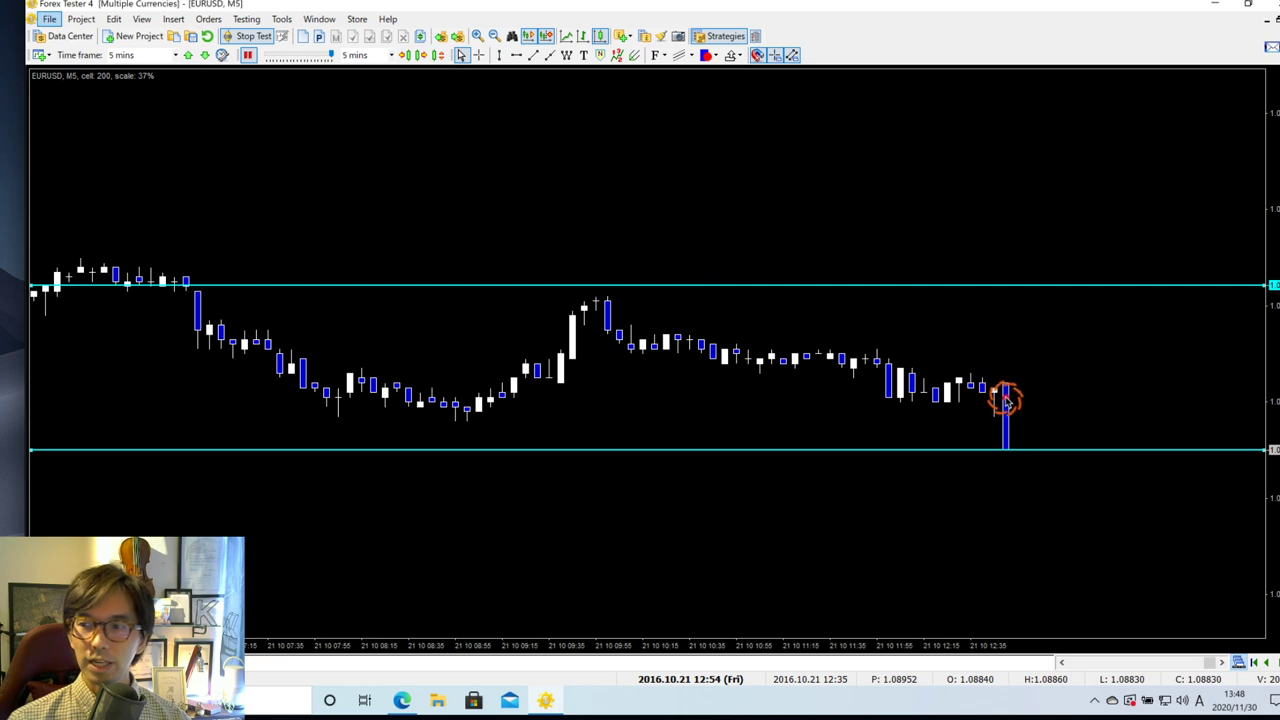
# Step: Advance the test to 15:44, and box the pin bars just before the sharp drop and at the top of the earlier rise
pyautogui.moveTo(1003, 397); pyautogui.dragTo(1150, 545)
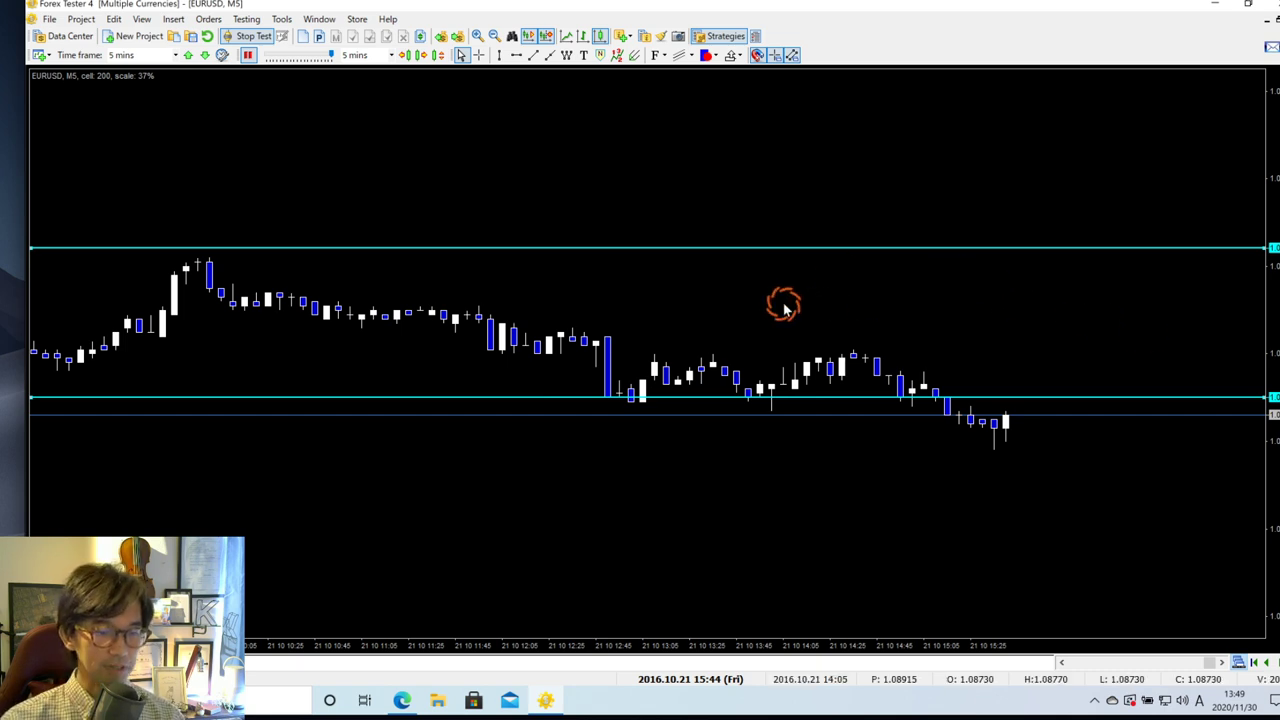
pyautogui.press('alt')
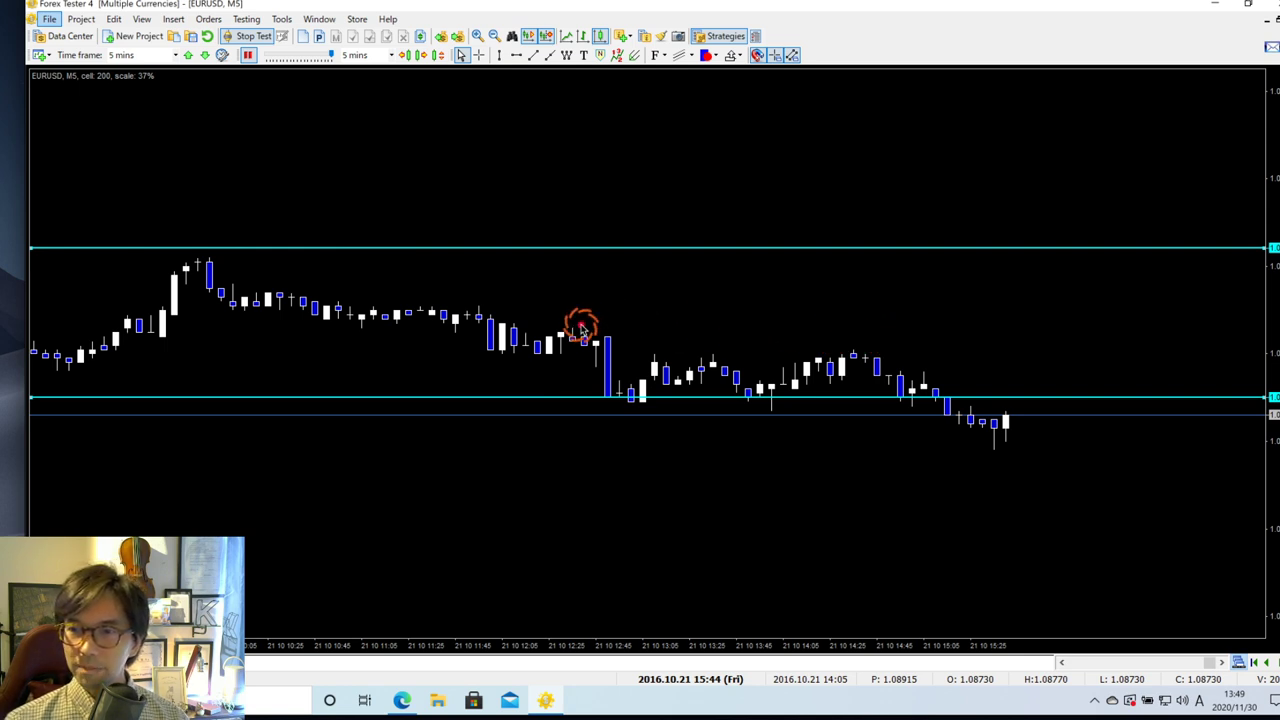
pyautogui.moveTo(560, 338)
pyautogui.mouseDown()
pyautogui.moveTo(583, 320)
pyautogui.moveTo(583, 349)
pyautogui.moveTo(566, 358)
pyautogui.mouseUp()
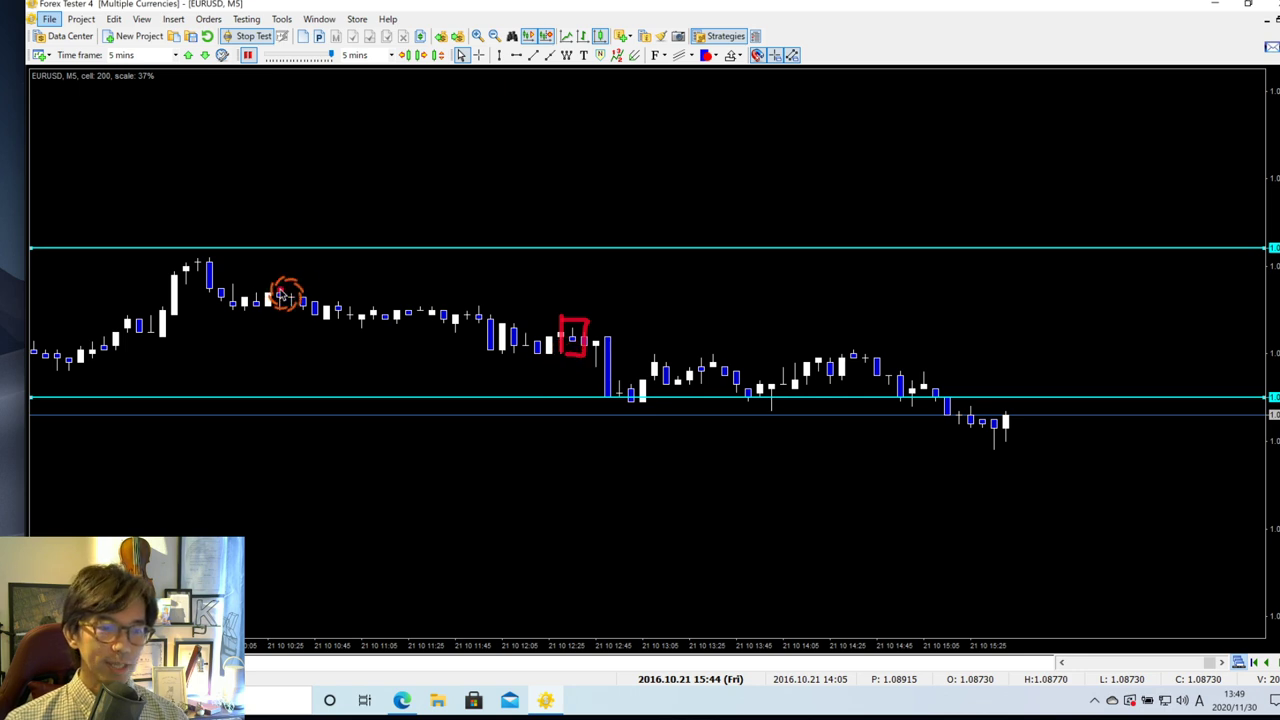
pyautogui.moveTo(183, 246)
pyautogui.mouseDown()
pyautogui.moveTo(184, 287)
pyautogui.moveTo(200, 248)
pyautogui.moveTo(210, 272)
pyautogui.moveTo(188, 289)
pyautogui.mouseUp()
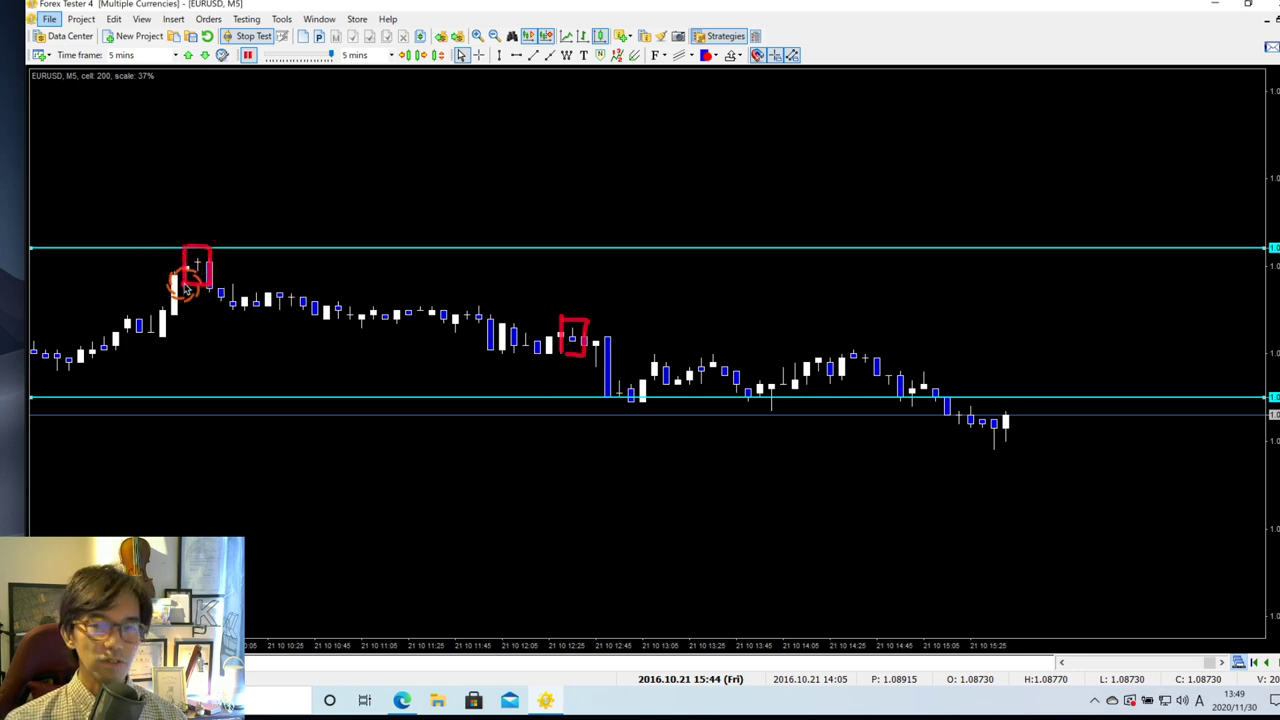
# Step: Draw a rising arrow into and a falling arrow out of each boxed pin bar, and clear all drawings
pyautogui.moveTo(97, 360)
pyautogui.mouseDown()
pyautogui.moveTo(165, 298)
pyautogui.moveTo(266, 295)
pyautogui.moveTo(270, 306)
pyautogui.mouseUp()
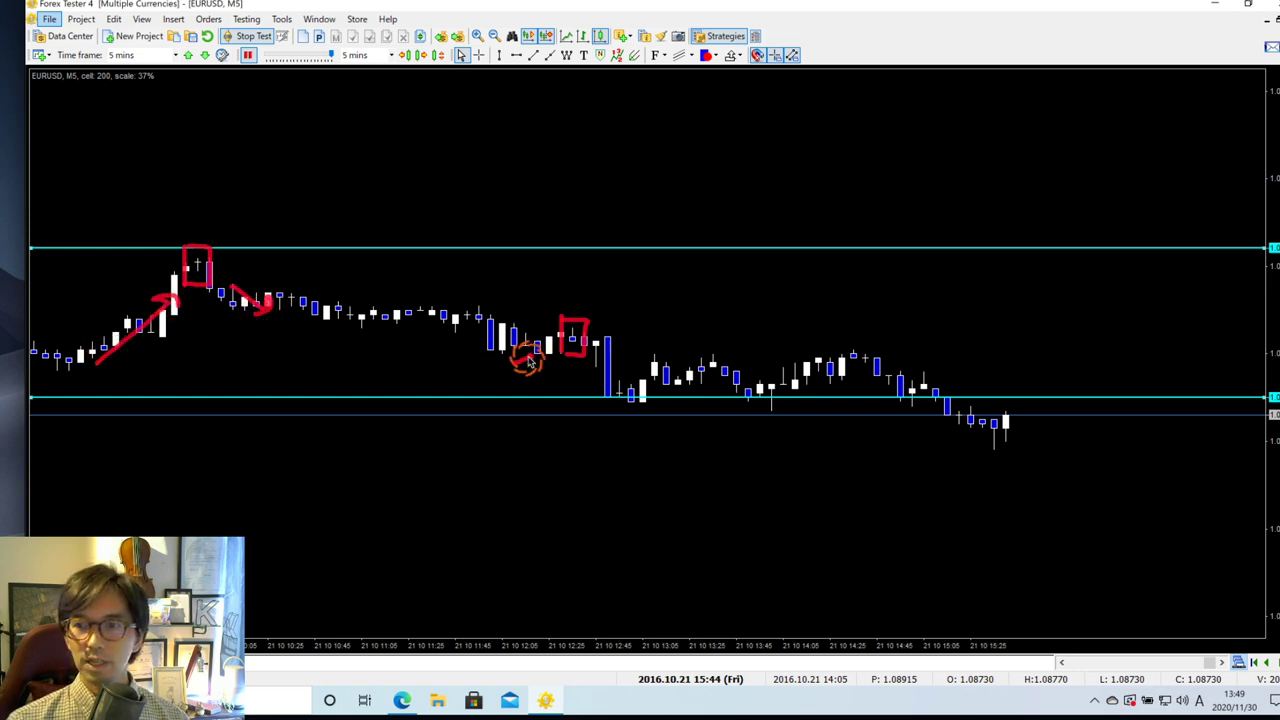
pyautogui.moveTo(515, 362)
pyautogui.mouseDown()
pyautogui.moveTo(549, 344)
pyautogui.moveTo(600, 365)
pyautogui.mouseUp()
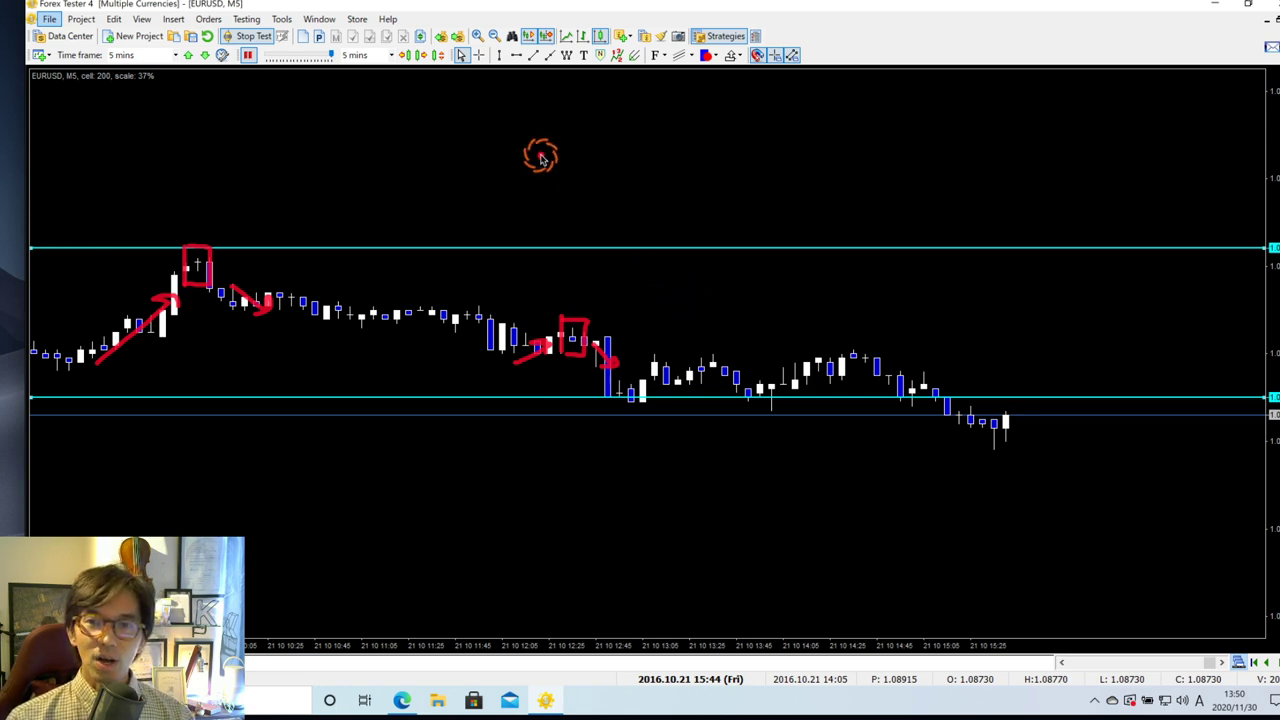
pyautogui.press('Escape')
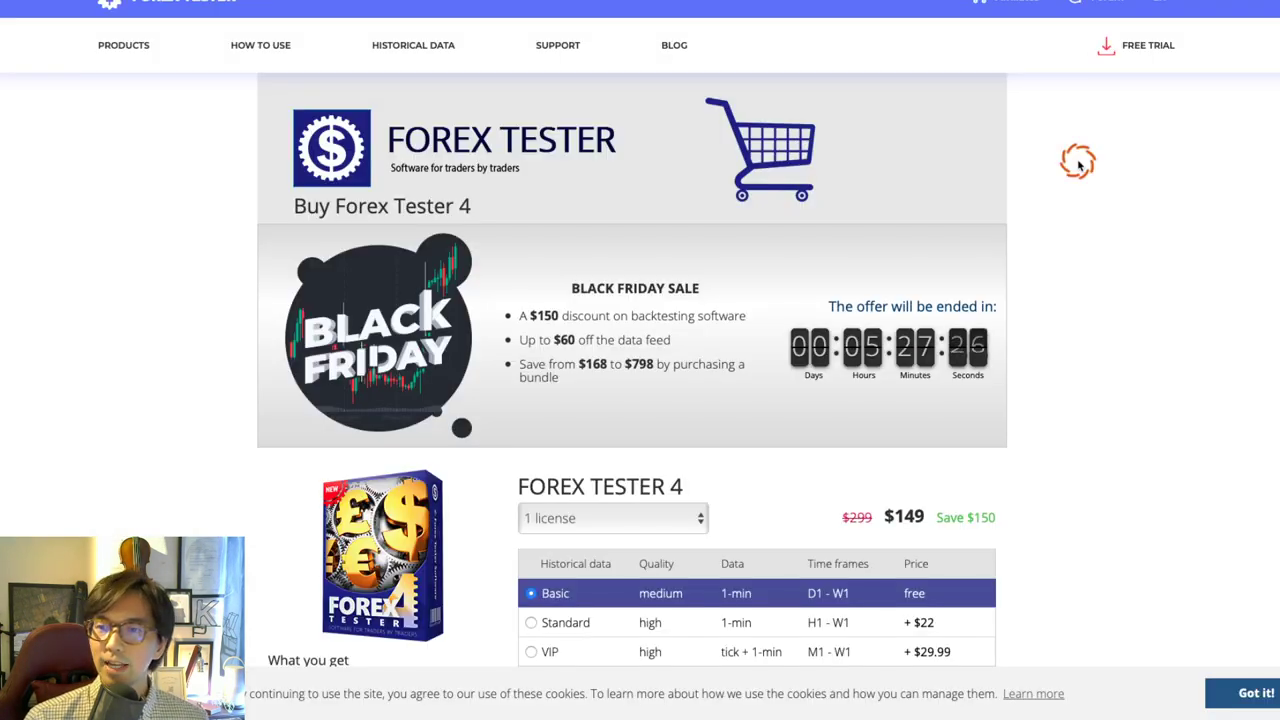
# Step: Look over the Black Friday offer on the Forex Tester 4 purchase page, and switch to the presentation slide with the promo codes
pyautogui.scroll(-1, 1086, 313)
pyautogui.scroll(1, 1087, 315)
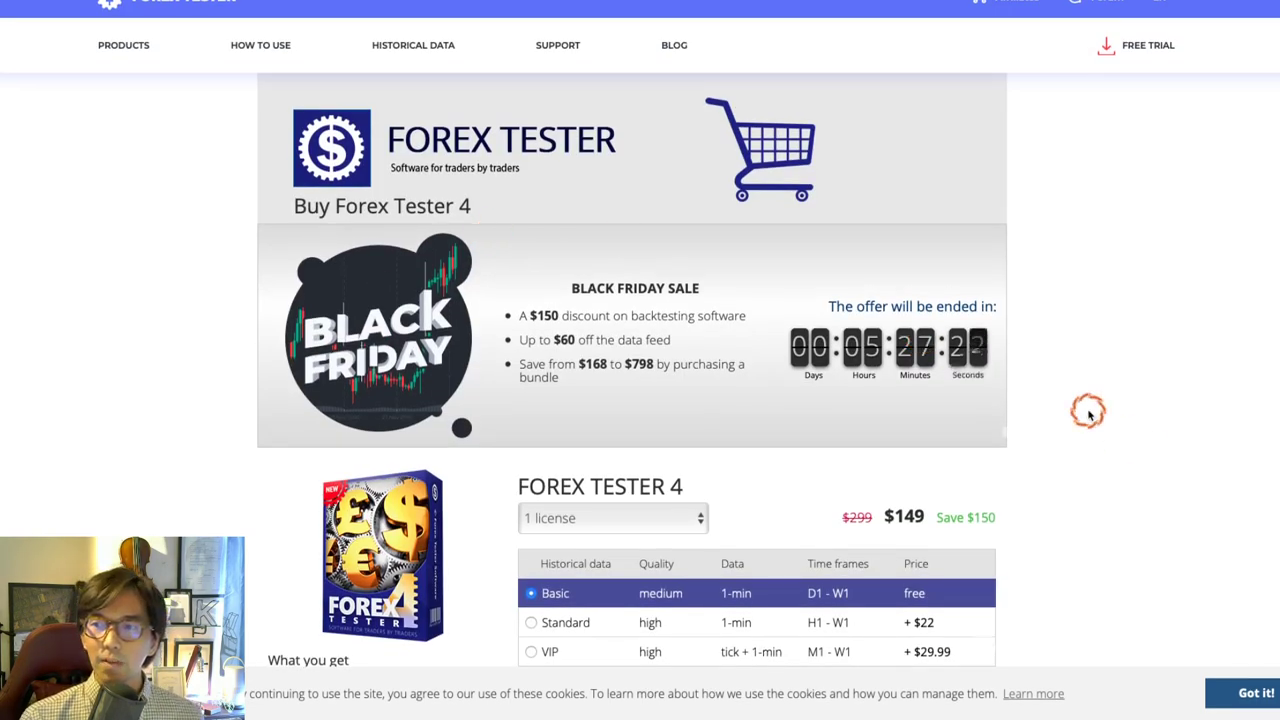
pyautogui.scroll(-2, 1089, 409)
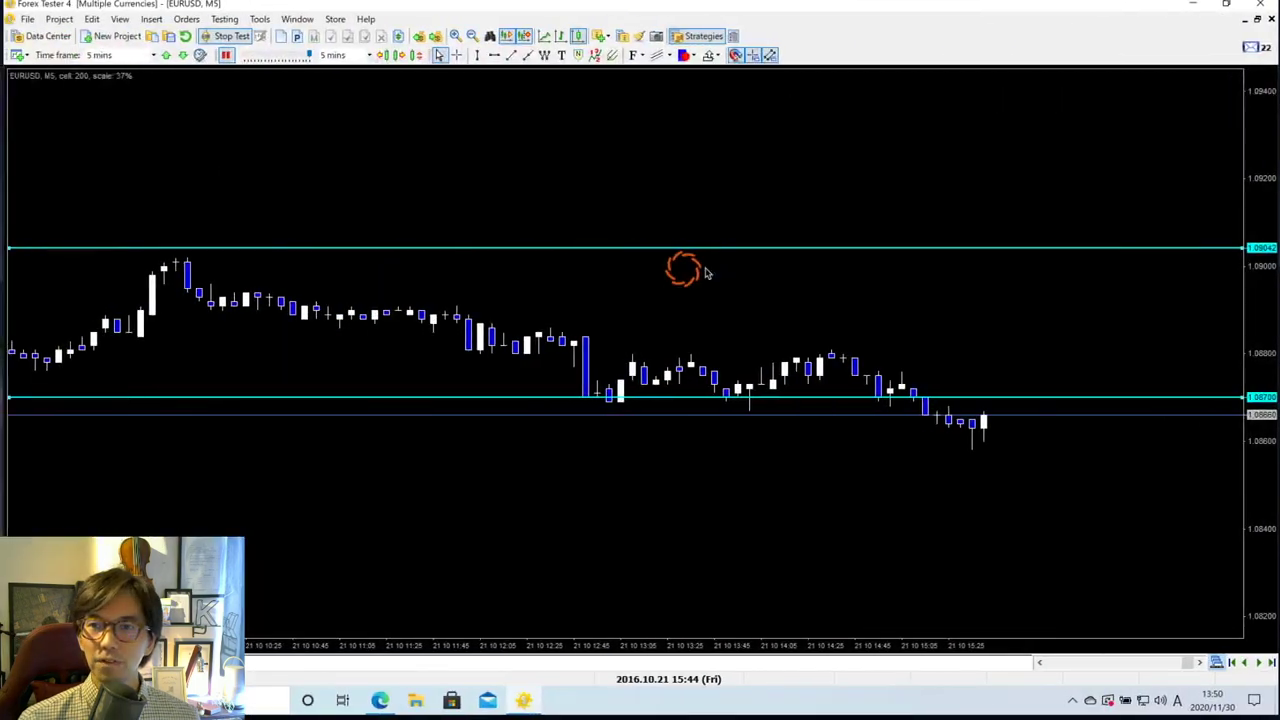
pyautogui.hotkey('alt', 'Tab')
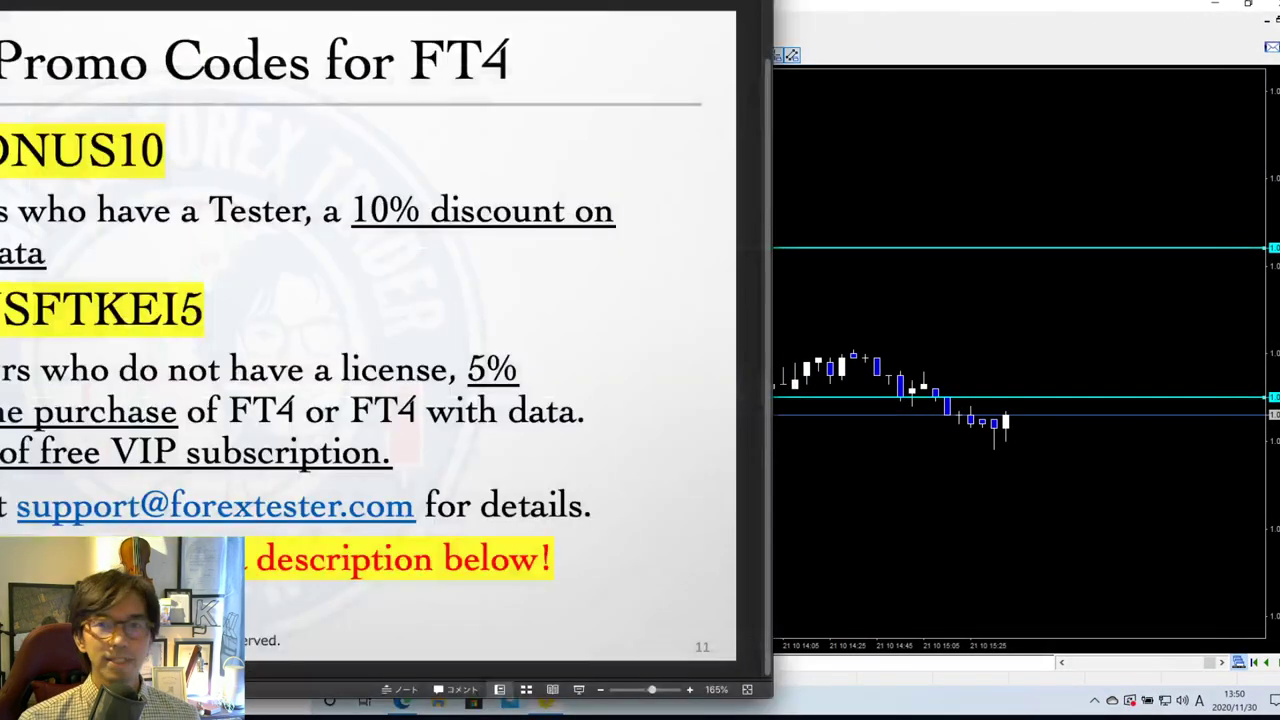